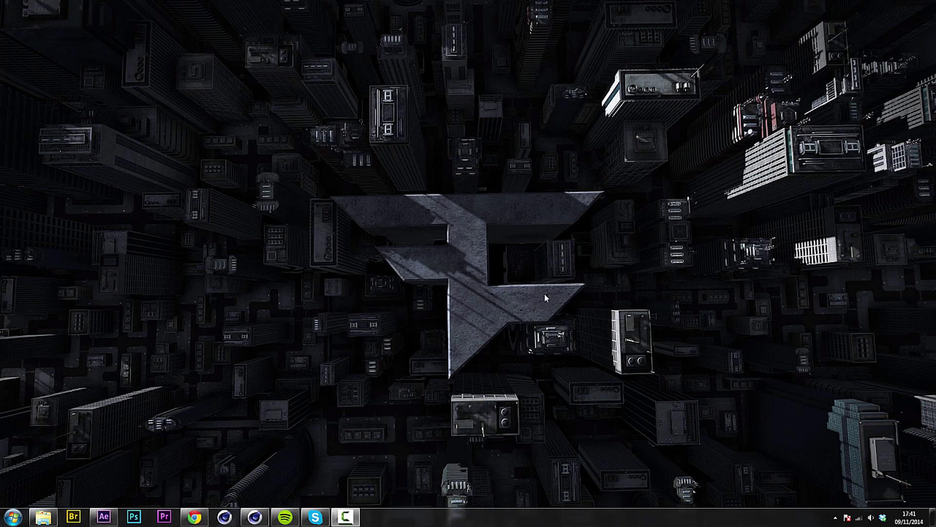
- Switch to Cinema 4D and examine the Lion02.png and Lion01.png fur renders at full-window size, then minimize the Picture Viewer
left_click(259, 513)
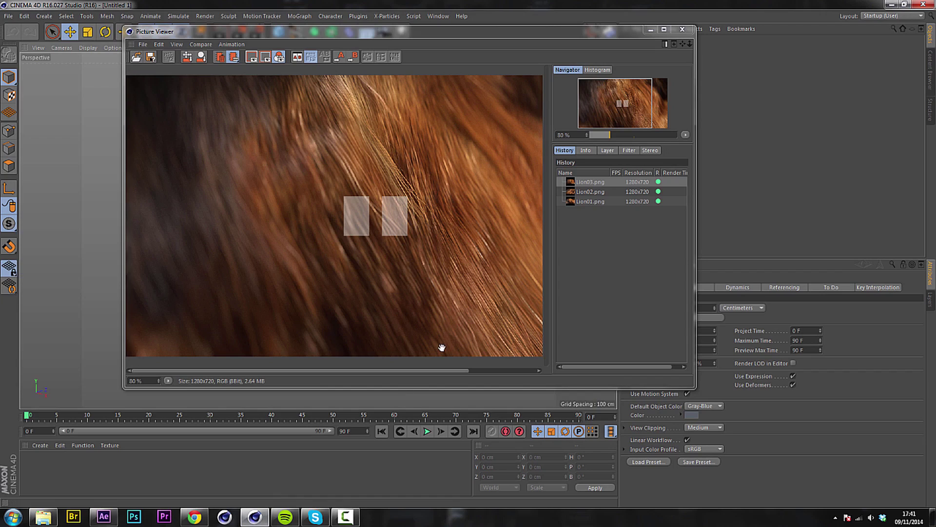
double_click(494, 32)
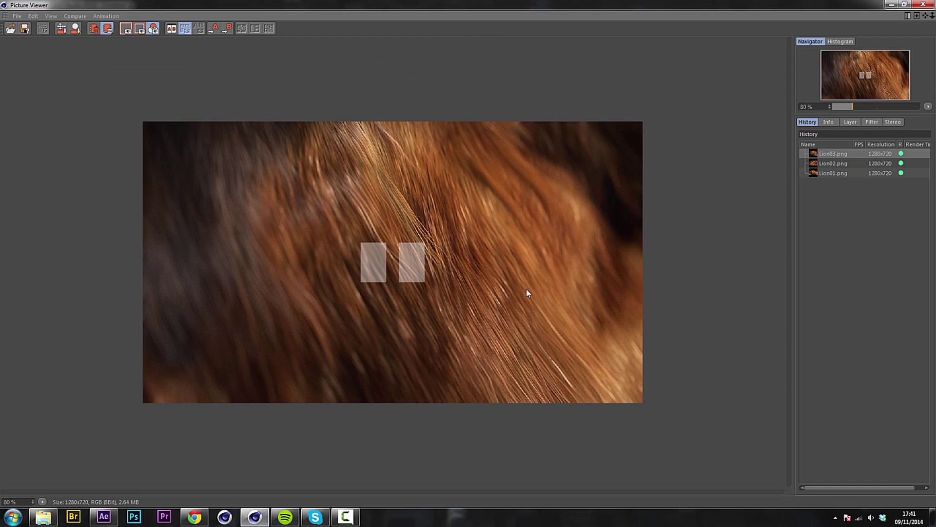
left_click(827, 165)
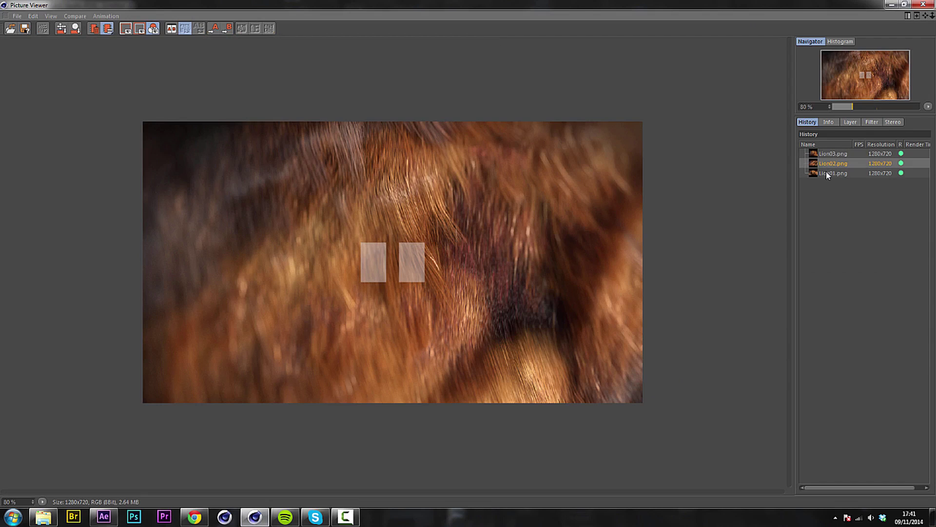
left_click(826, 173)
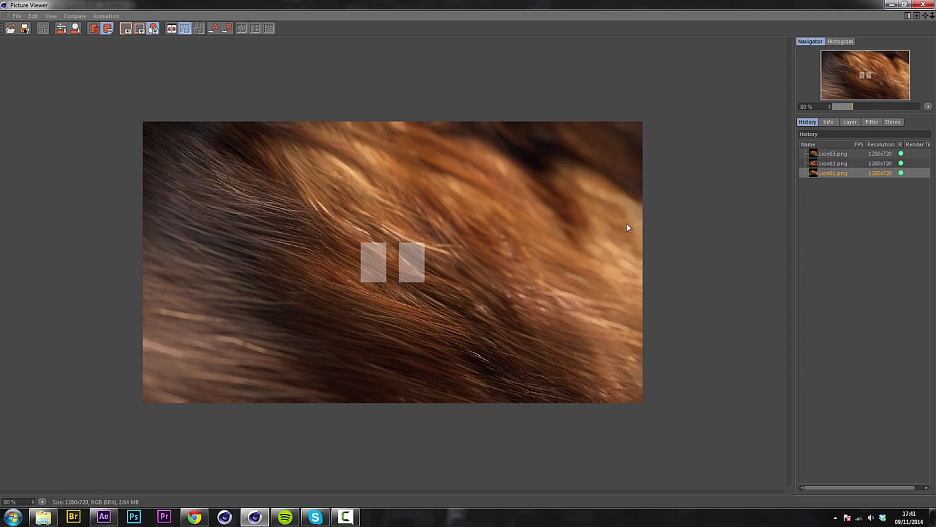
left_click(834, 164)
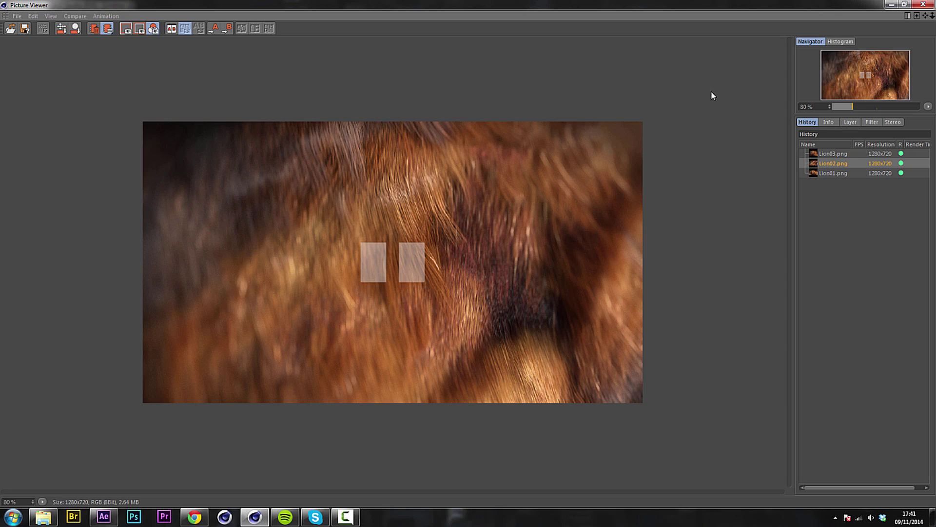
left_click(888, 5)
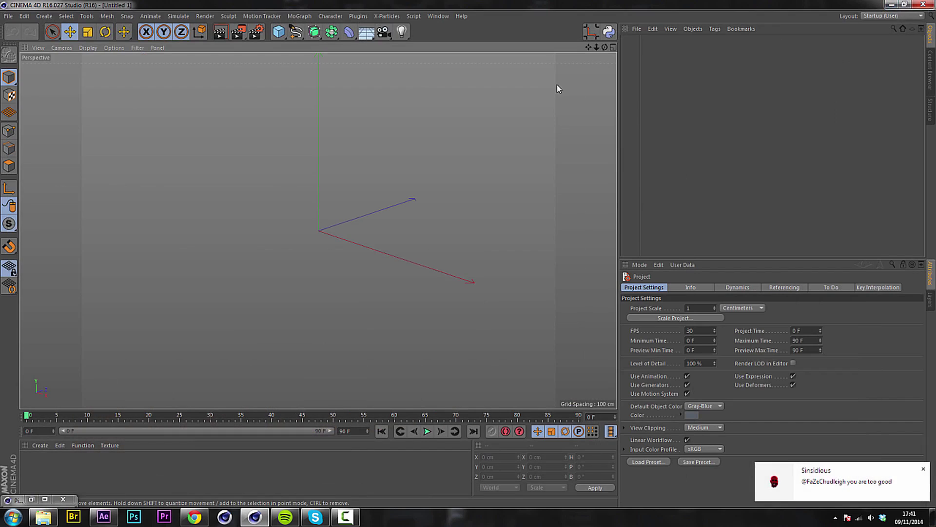
- Create a Plane object and add a Displacer deformer as its child
left_click(279, 31)
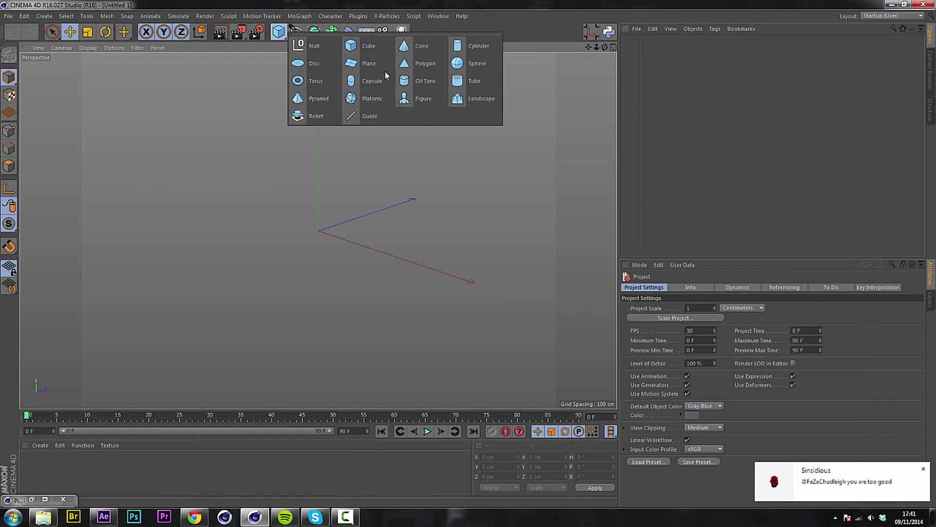
left_click(369, 63)
left_click_drag(518, 283, 502, 309, "alt")
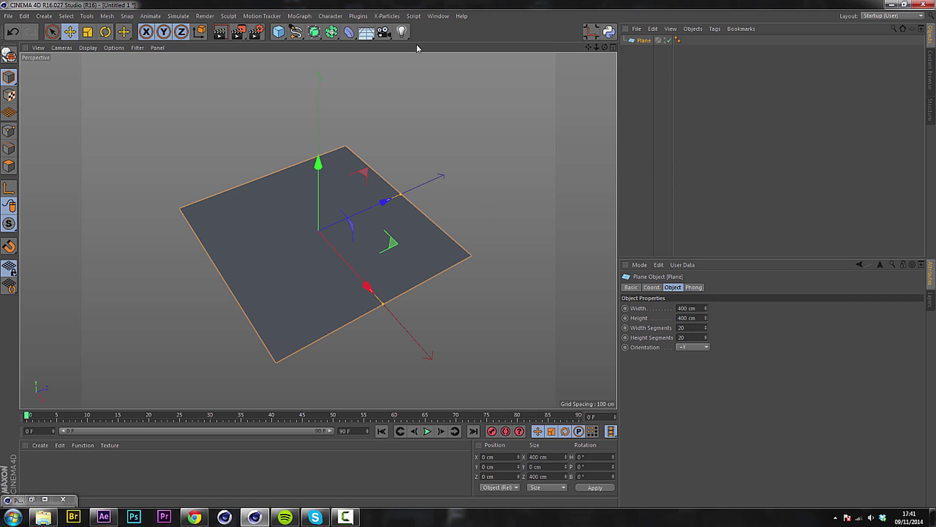
left_click(350, 32)
left_click(399, 154, "shift")
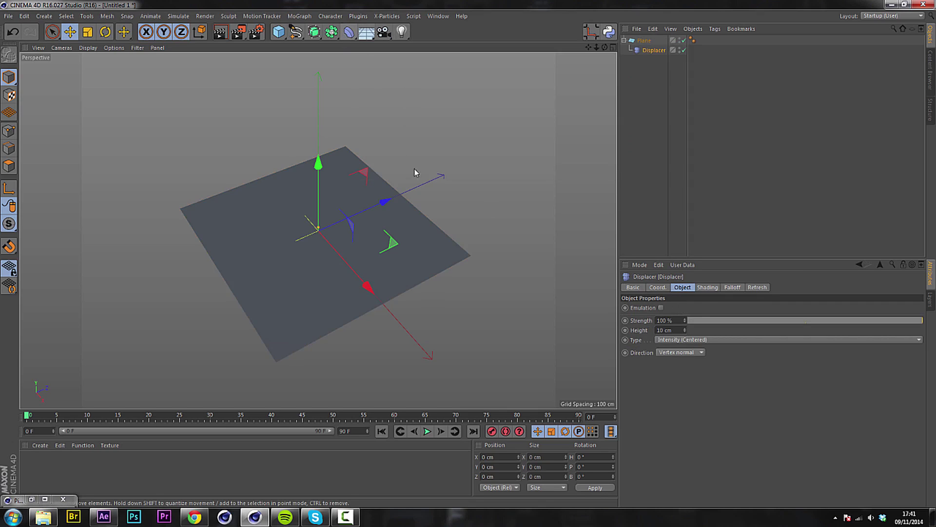
left_click_drag(400, 217, 378, 177, "alt")
- Set the perspective view's display mode to Gouraud Shading (Lines)
left_click(88, 47)
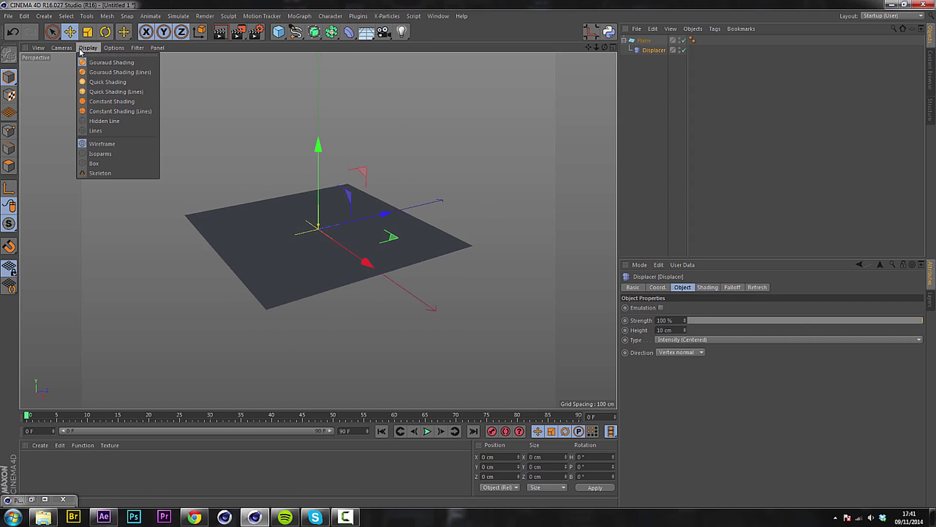
left_click(94, 49)
left_click(93, 48)
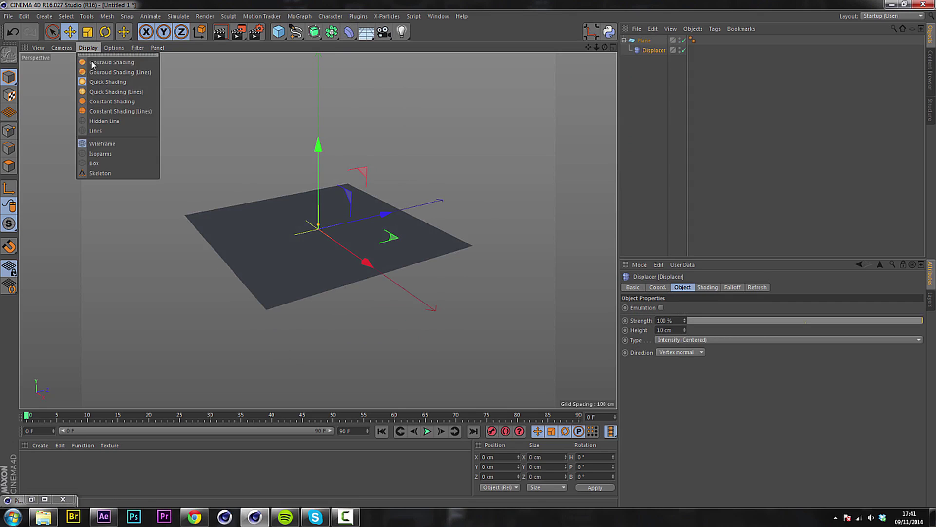
left_click(104, 68)
- Load a Noise shader as the Displacer's custom shader to roughen the plane's surface
left_click(707, 288)
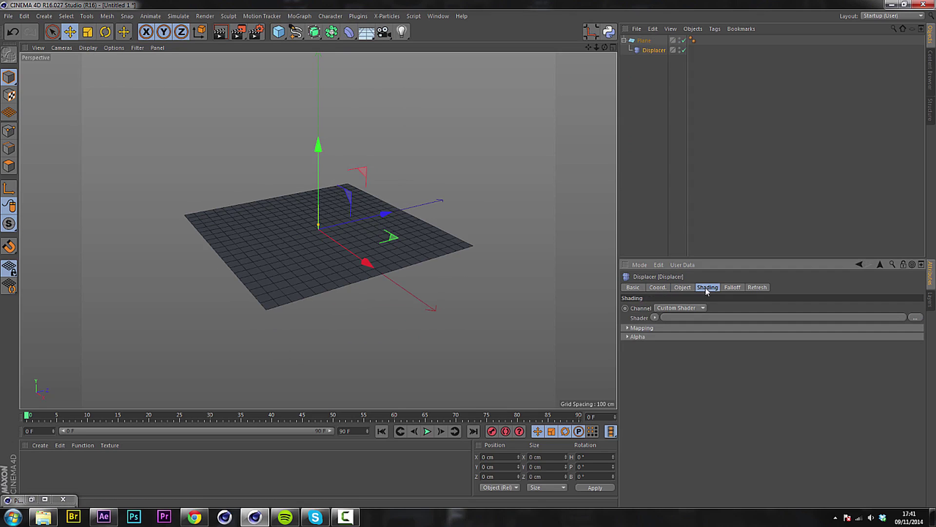
left_click(655, 317)
left_click(680, 202)
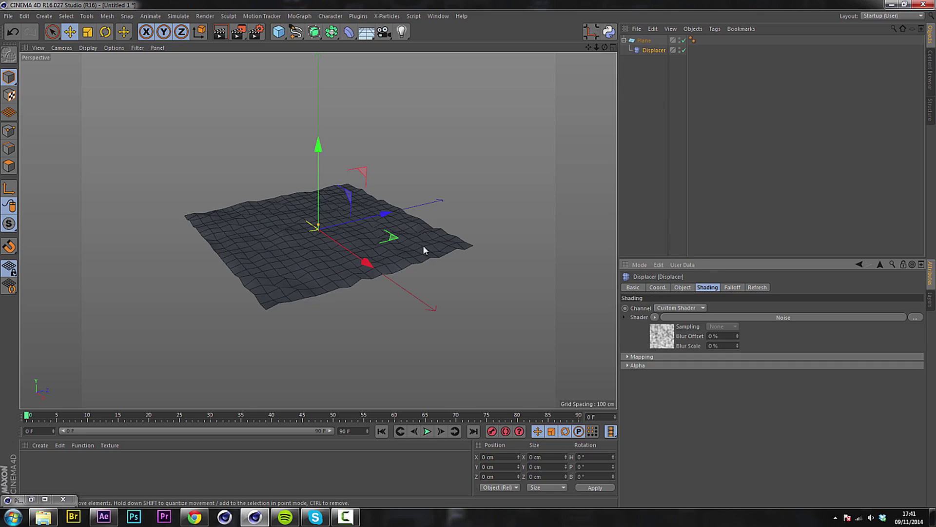
left_click_drag(382, 229, 376, 242, "alt")
right_click_drag(332, 243, 372, 230, "alt")
left_click_drag(336, 261, 378, 245, "alt")
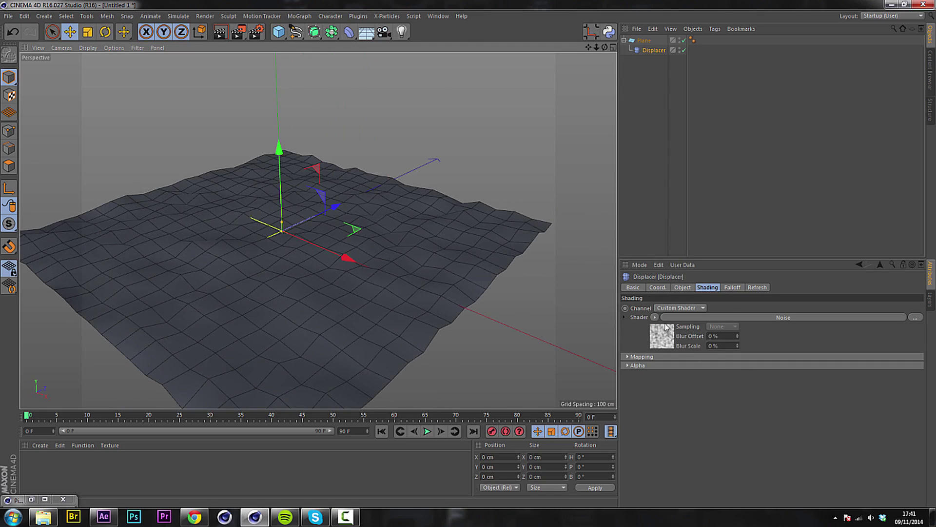
- Set the Displacer's height to 3 cm
left_click(682, 288)
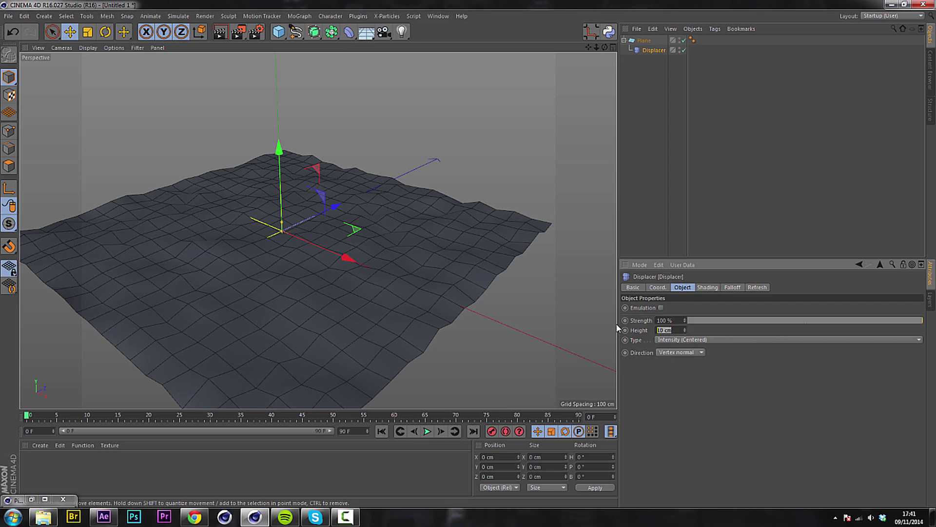
left_click_drag(474, 271, 277, 182, "alt")
left_click_drag(675, 330, 608, 310)
type("3")
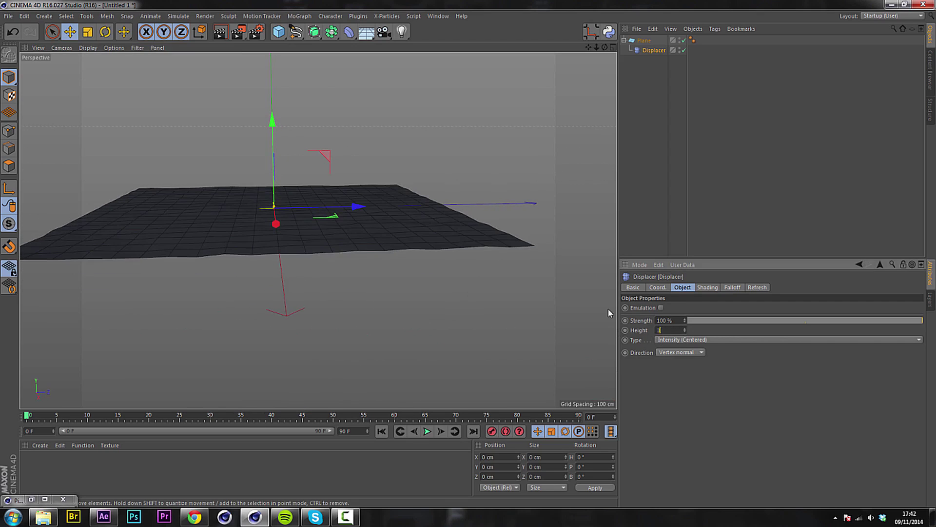
key("Return")
- Set the Displacer's Noise shader to a global scale of 200% and a contrast of about 27%
left_click_drag(558, 285, 156, 161, "alt")
left_click(706, 286)
left_click(665, 332)
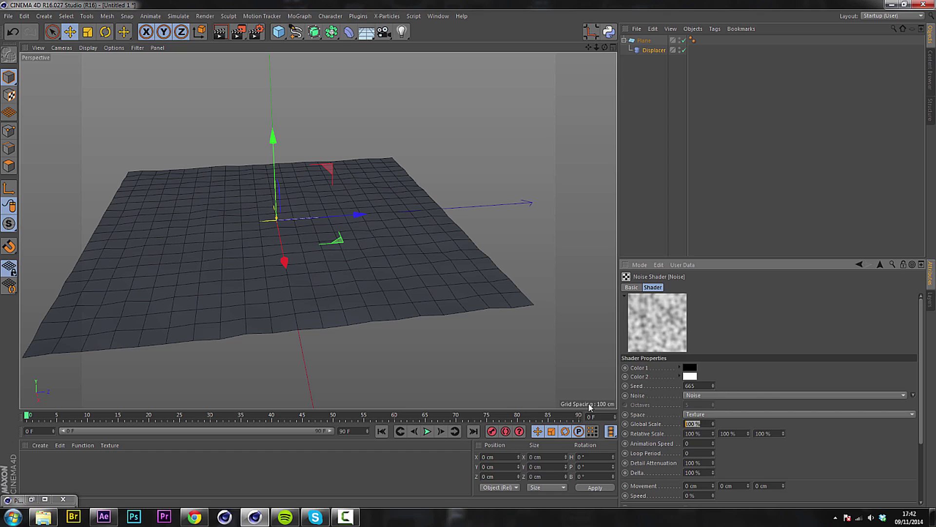
type("200")
key("Return")
scroll(802, 456, "down", 4)
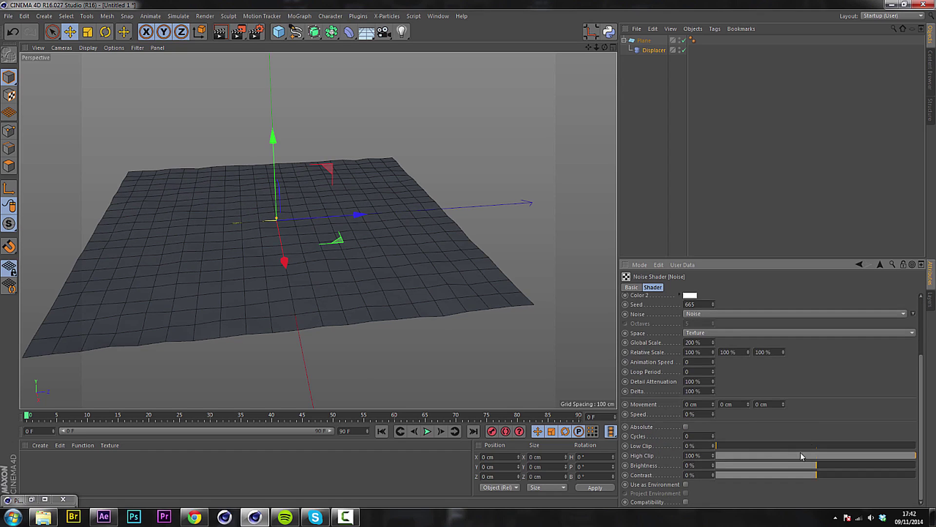
left_click_drag(827, 471, 844, 472)
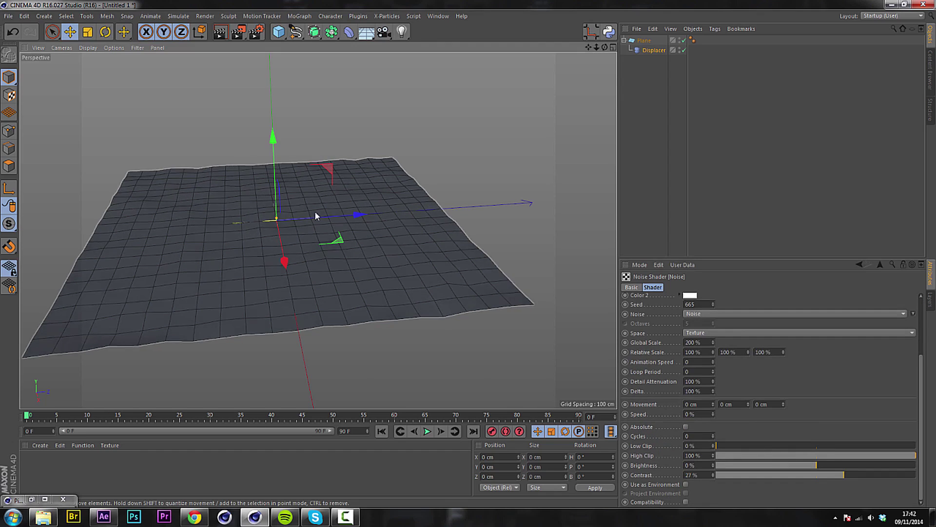
left_click_drag(346, 190, 332, 224, "alt")
middle_click_drag(317, 229, 367, 222, "alt")
left_click_drag(368, 226, 379, 247, "alt")
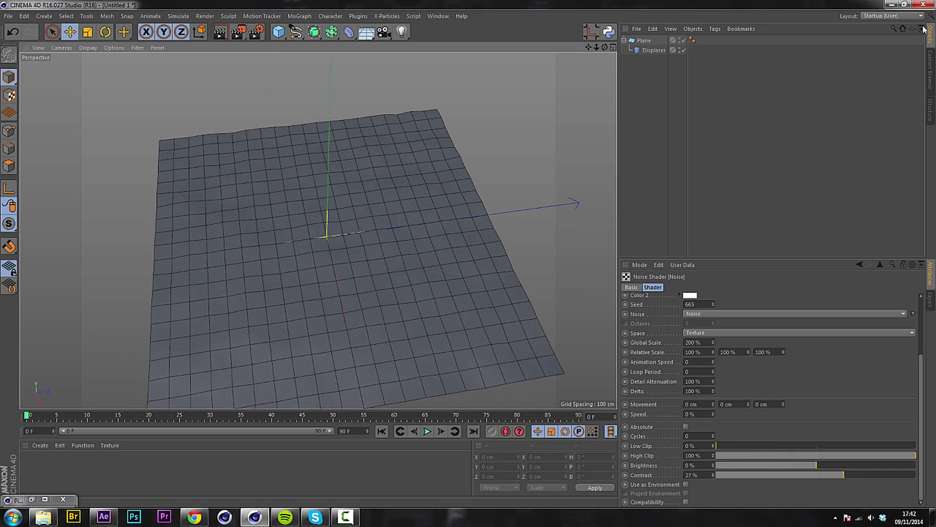
- Search the preset library for "skin" and apply the Skin 003 material to the plane
left_click(928, 66)
double_click(820, 61)
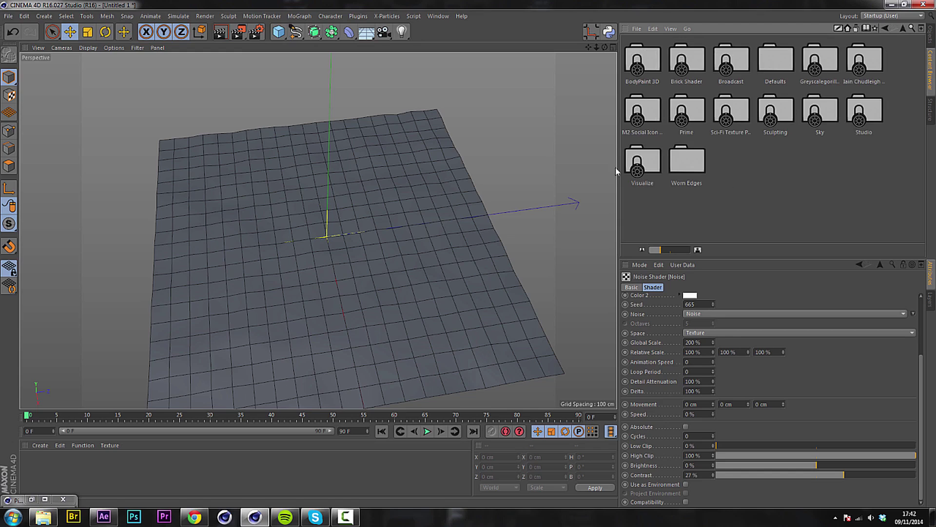
left_click(912, 28)
type("skin")
scroll(827, 108, "down", 7)
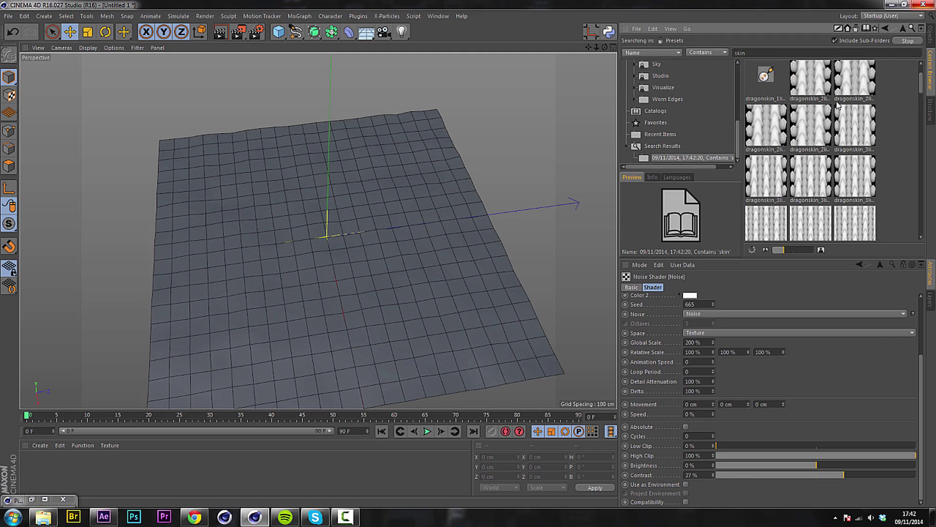
scroll(786, 156, "down", 3)
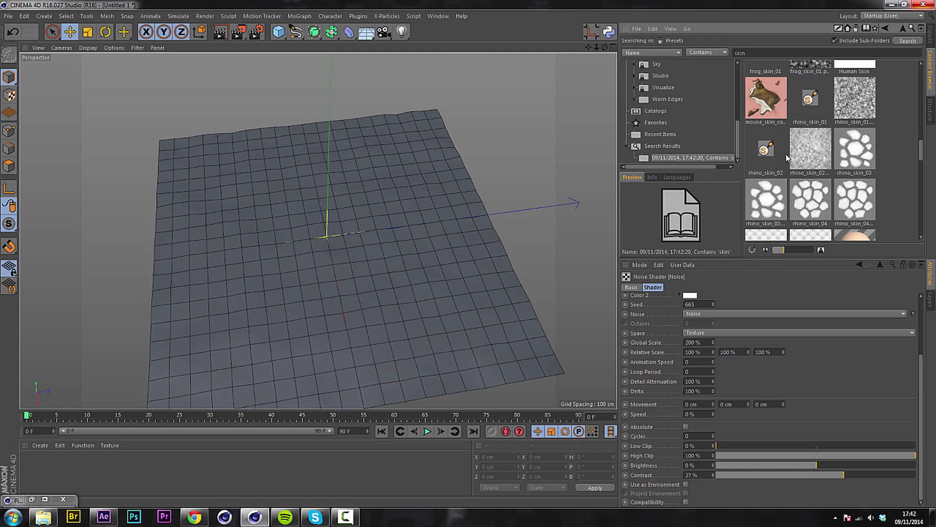
scroll(787, 151, "up", 2)
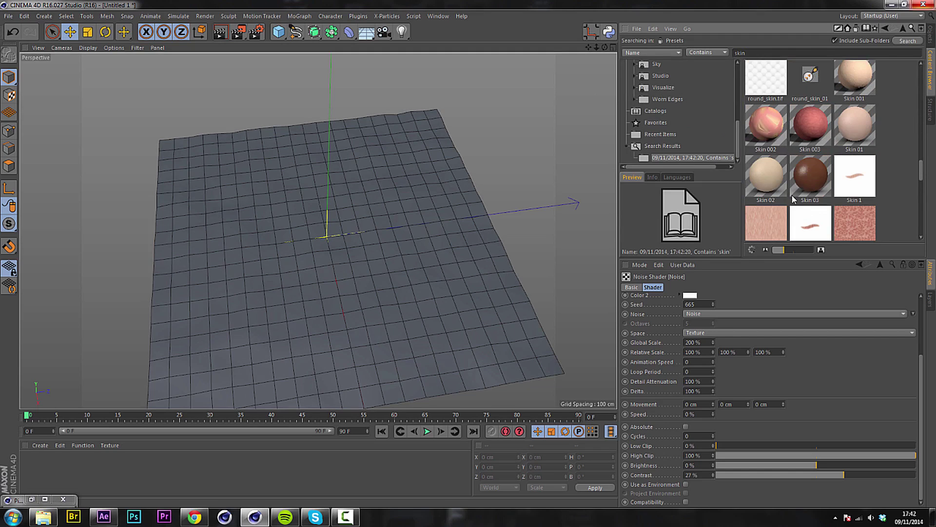
left_click_drag(807, 128, 409, 217)
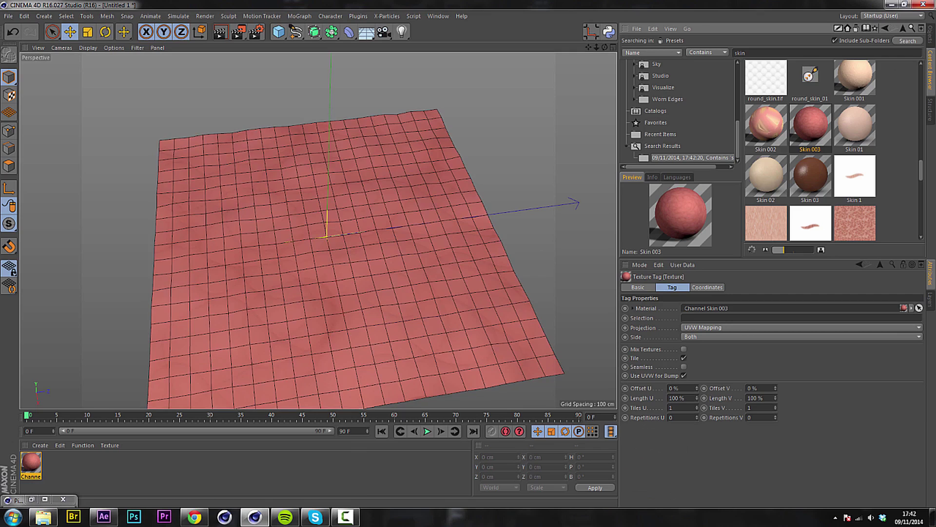
- Change the projection of the plane's skin texture tag to Cubic
left_click(931, 32)
left_click(685, 327)
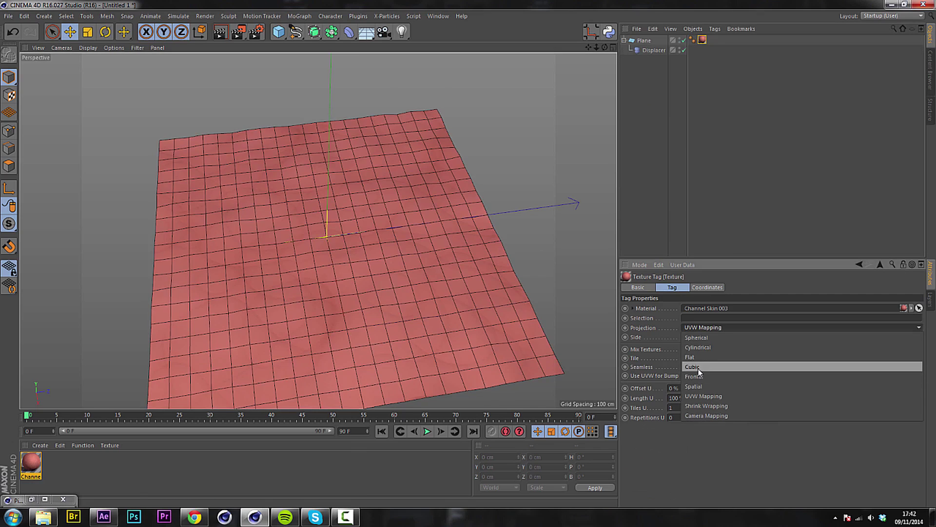
left_click(691, 376)
scroll(359, 280, "up", 10)
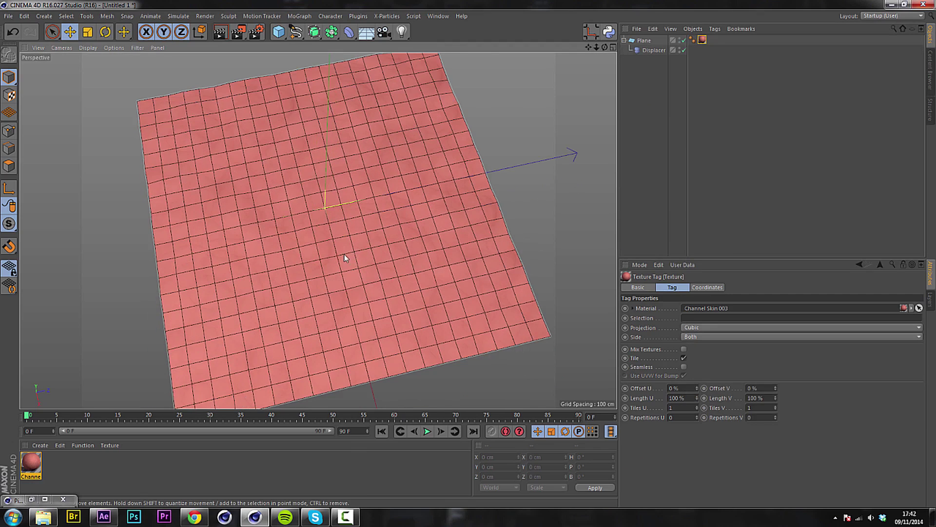
scroll(456, 205, "up", 8)
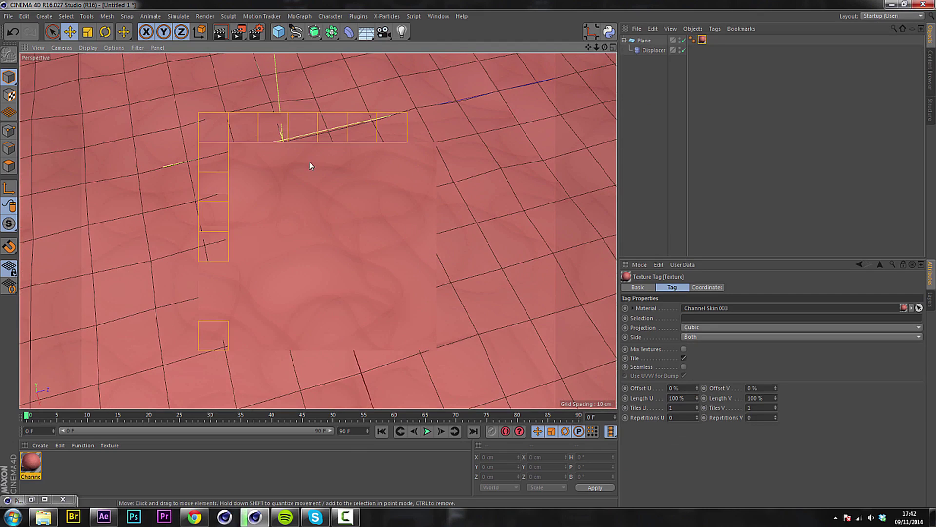
scroll(443, 148, "down", 10)
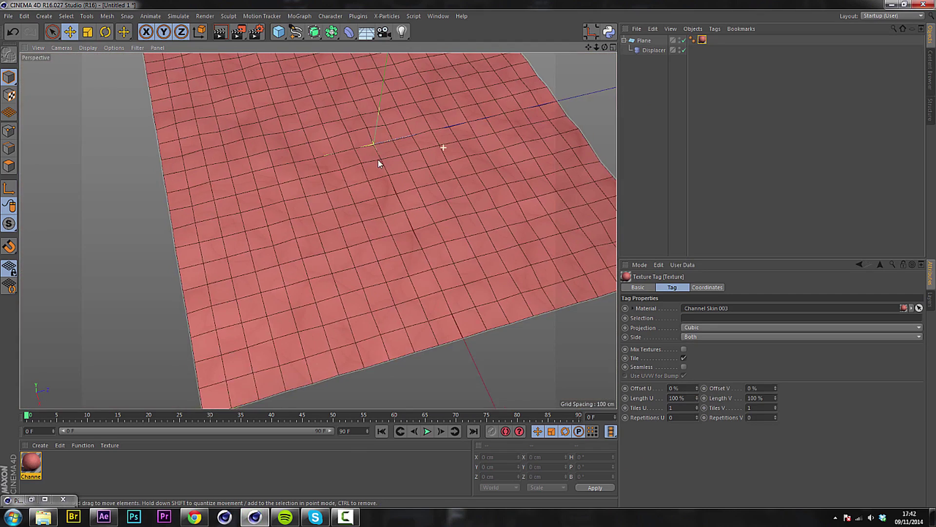
- Set the skin texture to 3 tiles in U and V and enable Seamless
middle_click_drag(408, 151, 379, 171, "alt")
left_click_drag(677, 407, 595, 408)
type("3")
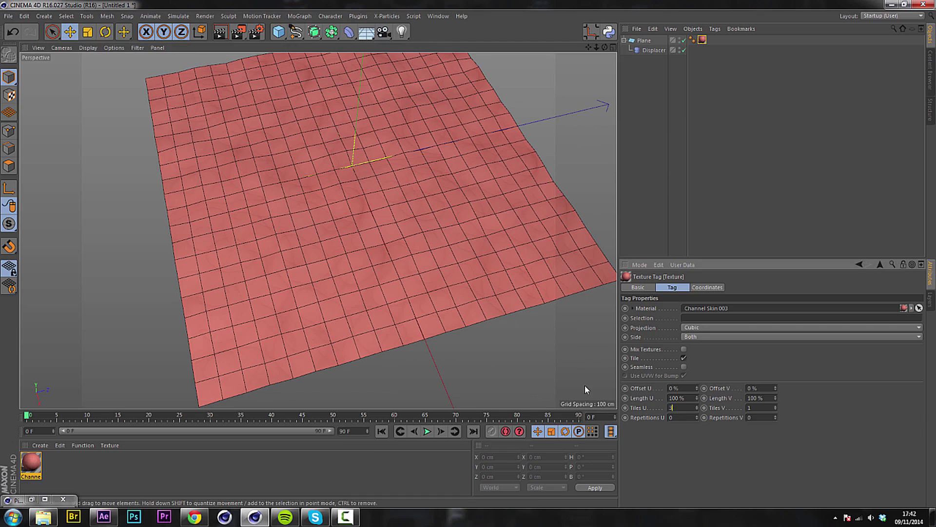
key("Return")
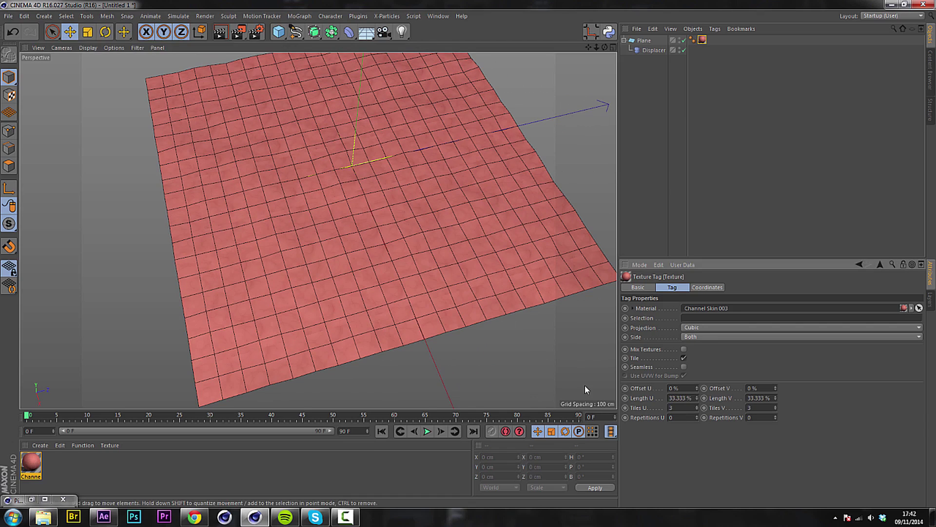
left_click(684, 366)
left_click_drag(403, 194, 502, 198, "alt")
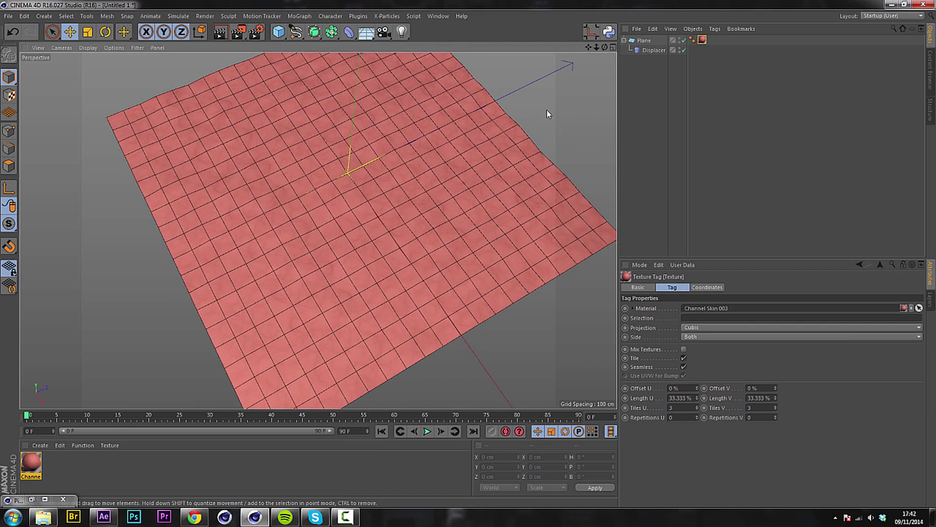
- Add two omni lights and move Light.1 slightly above the plane and out past its negative X edge
double_click(397, 29)
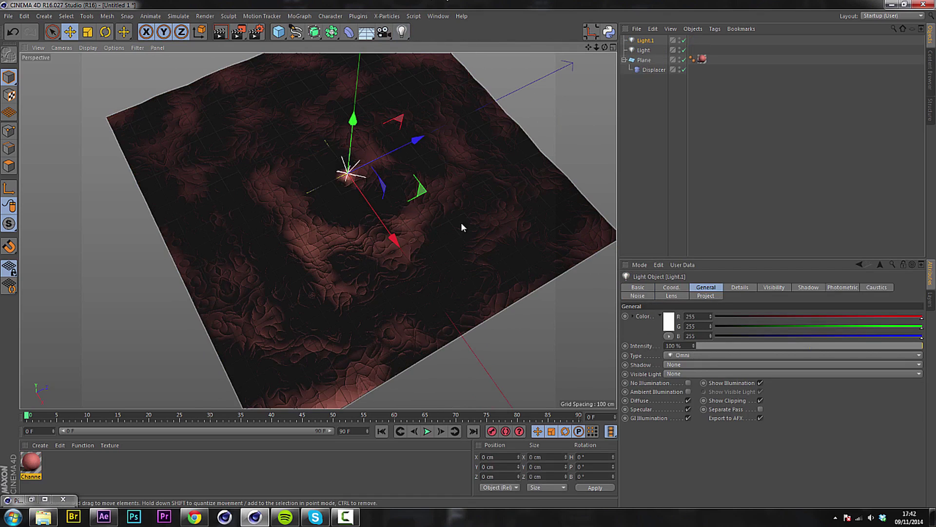
middle_click(435, 191)
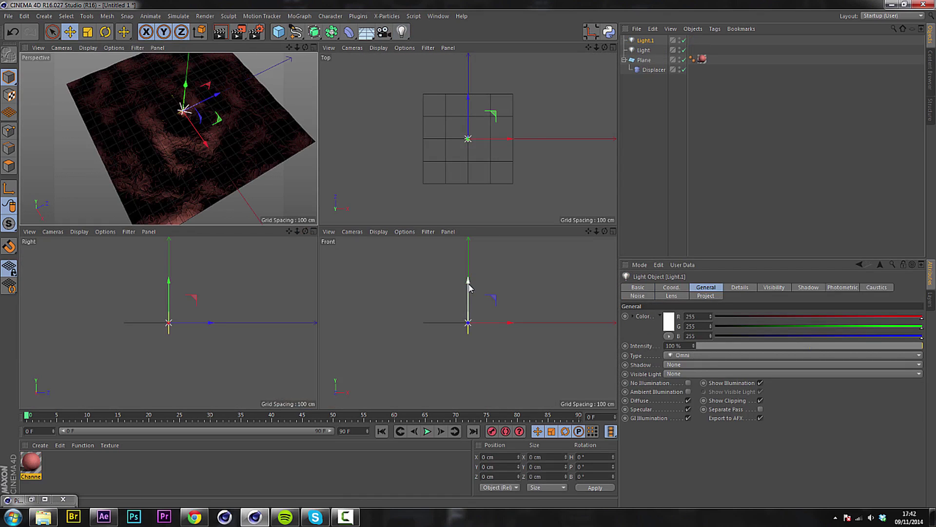
left_click_drag(469, 285, 470, 277)
left_click_drag(477, 317, 419, 317)
- Move the other light past the plane's positive X edge, to about X 305 cm, Y 20 cm, Z -117 cm
left_click(644, 50)
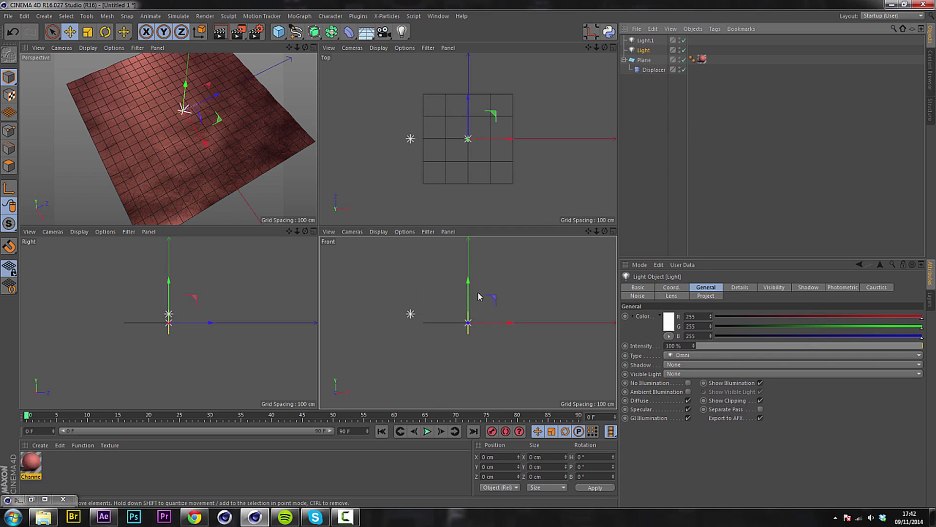
left_click_drag(470, 299, 555, 321)
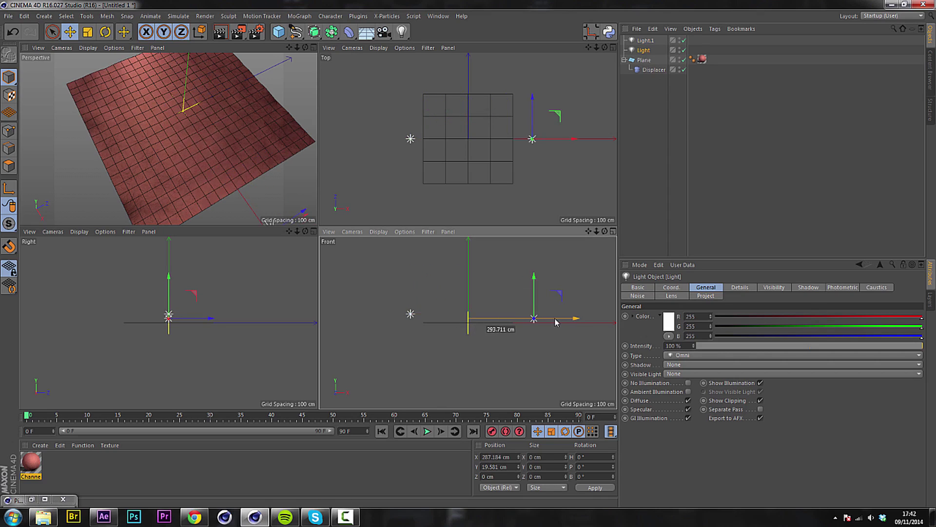
left_click_drag(539, 115, 529, 143)
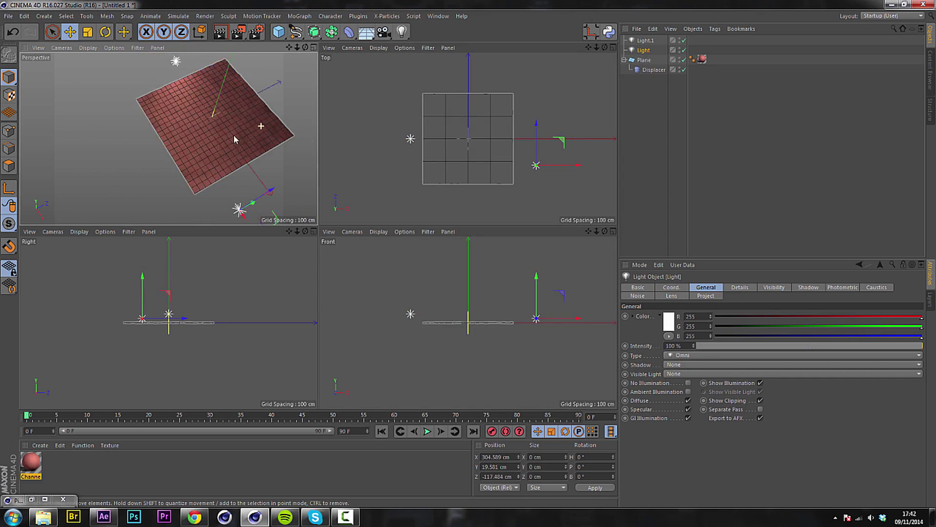
scroll(229, 129, "down", 10)
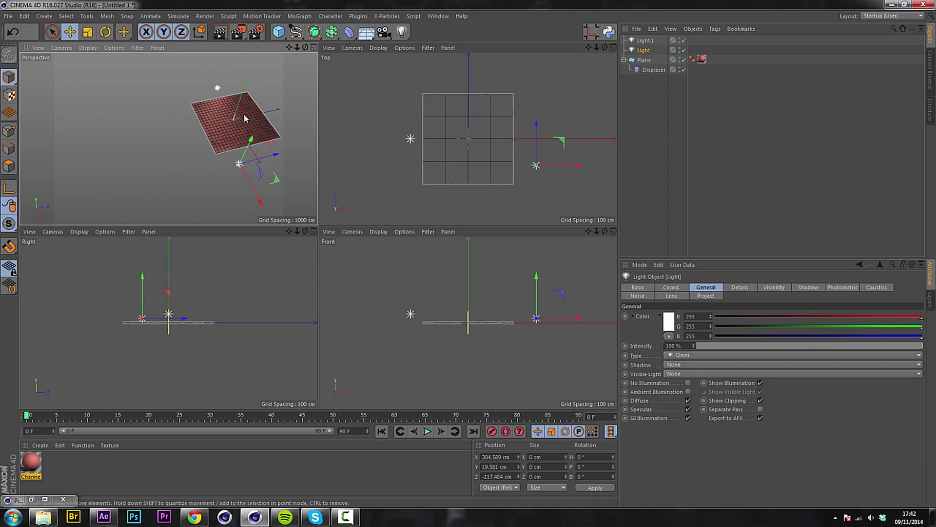
scroll(242, 119, "up", 10)
middle_click(314, 60)
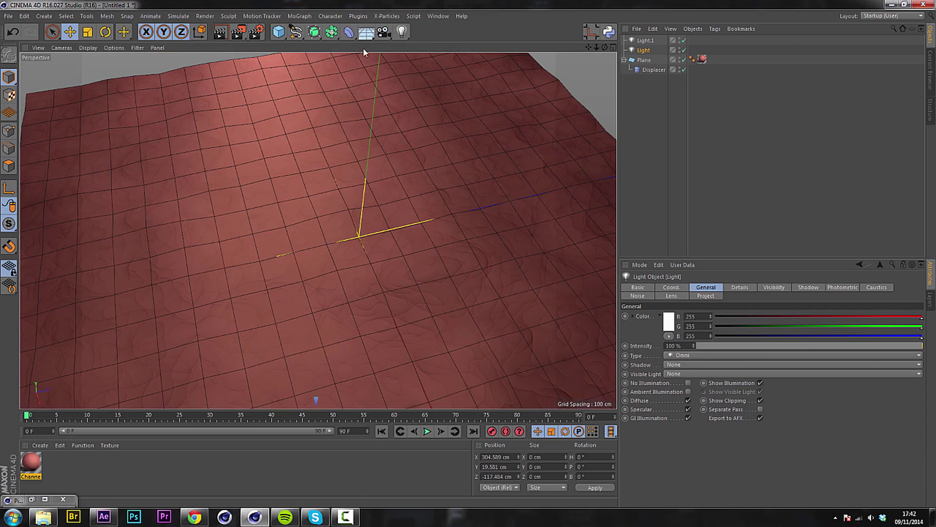
- Add a Hair Light tag to both omni lights
left_click(645, 41, "ctrl")
right_click(646, 43)
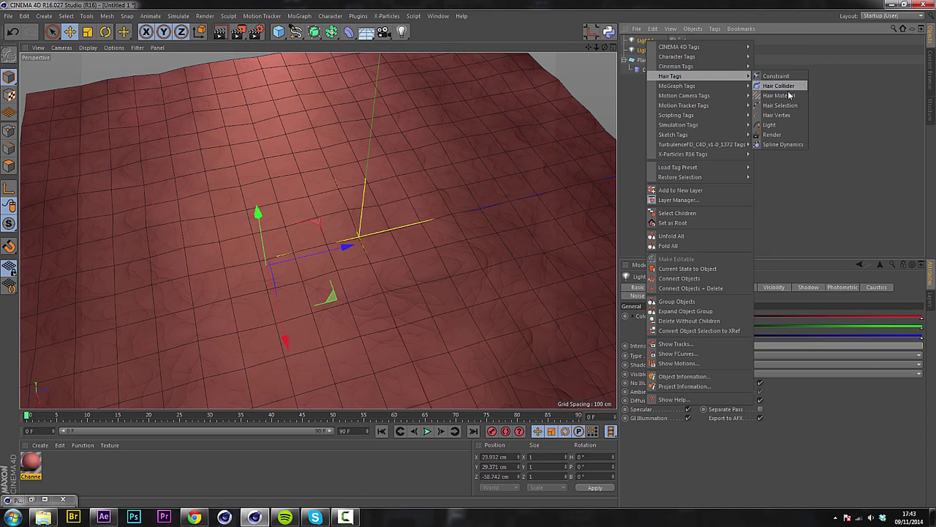
left_click(786, 130)
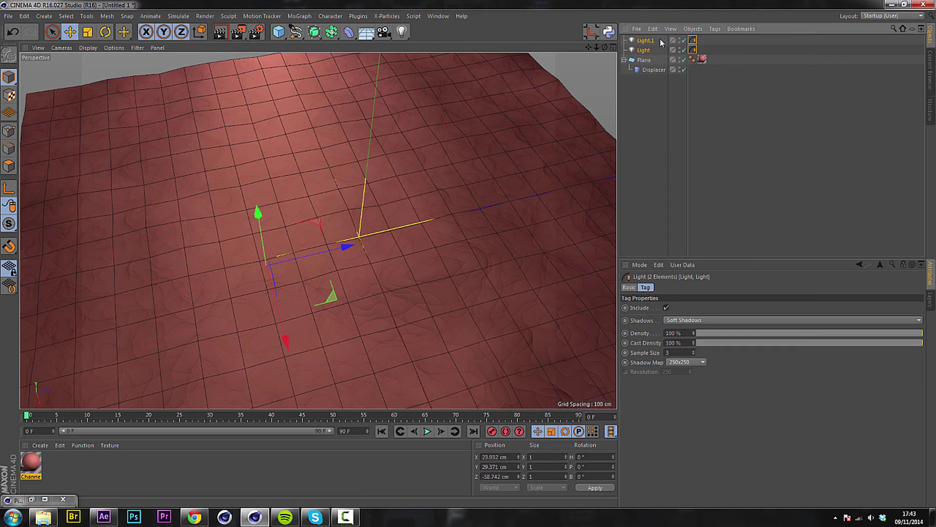
- Set the shadow type of both lights to Shadow Maps (Soft)
left_click(644, 51)
left_click(676, 364)
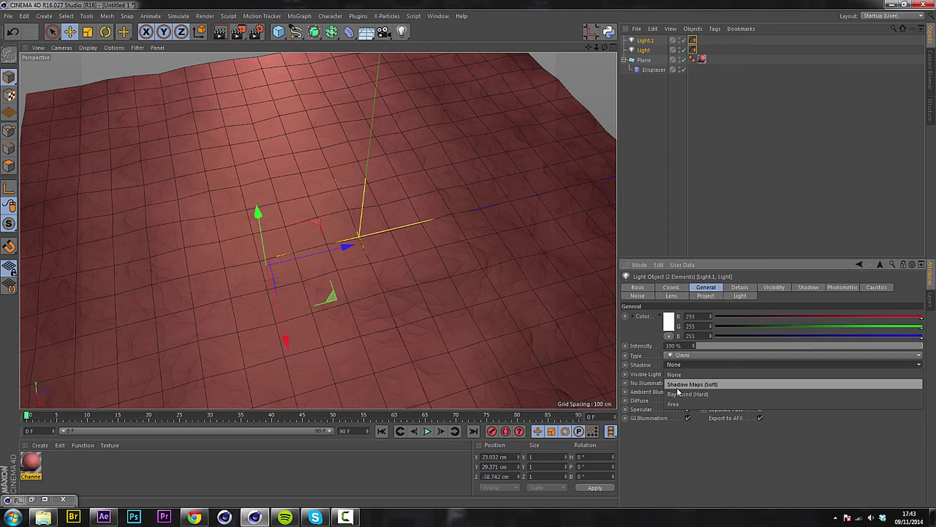
left_click(678, 382)
left_click(697, 124)
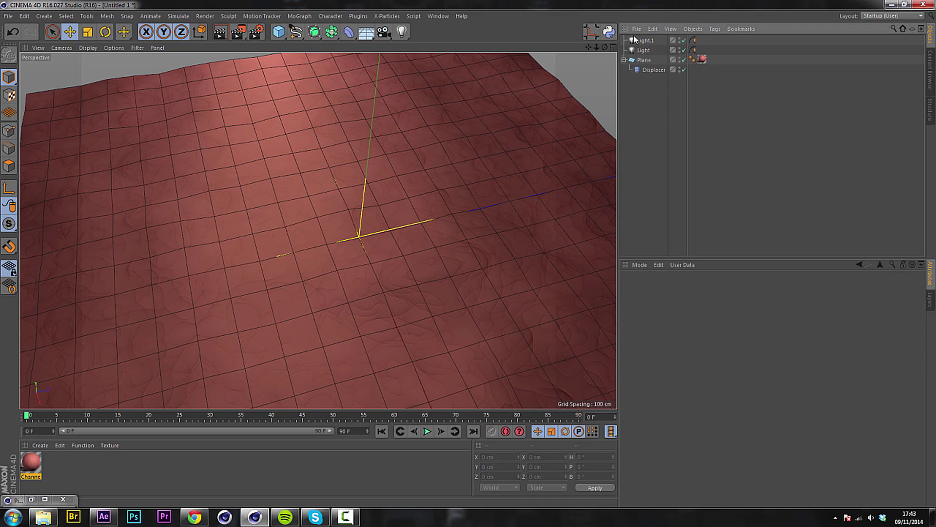
- Set the shadow map of both Hair Light tags to 750x750
left_click(642, 42)
left_click(692, 40)
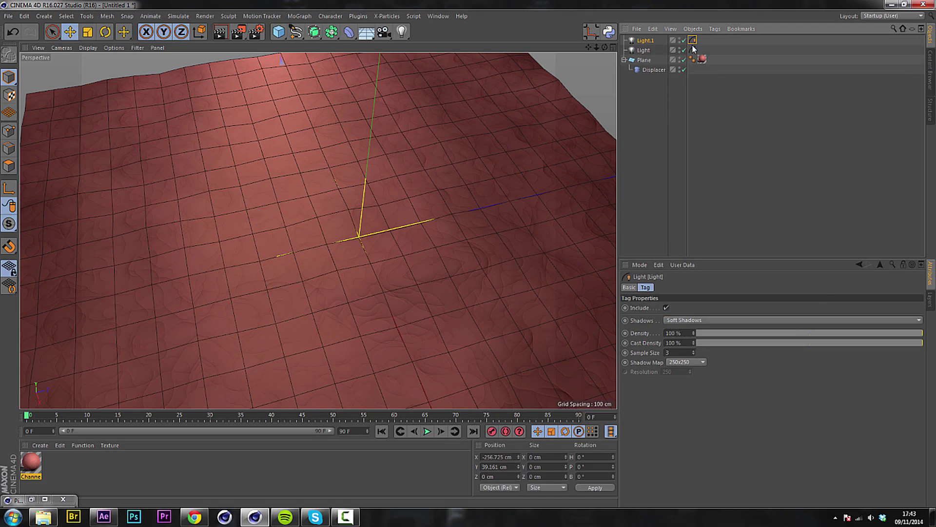
left_click(693, 50, "ctrl")
left_click(686, 361)
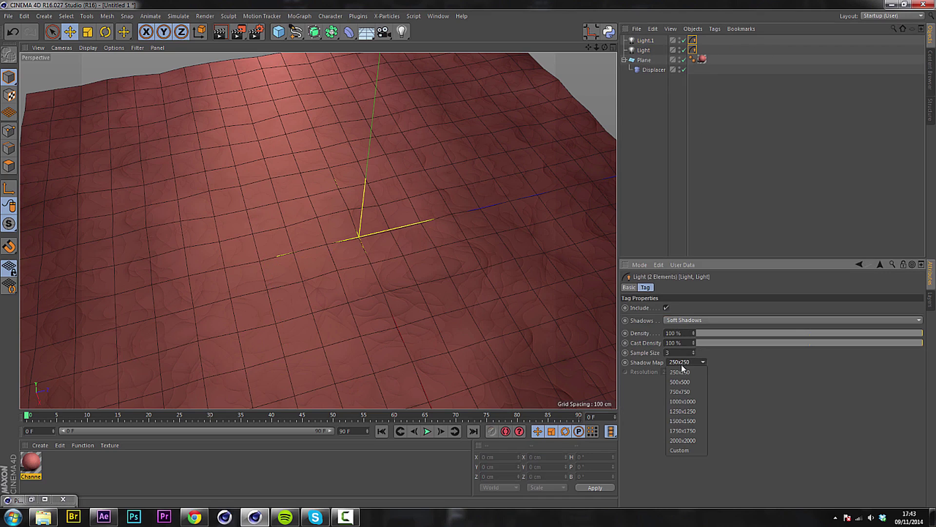
left_click(683, 393)
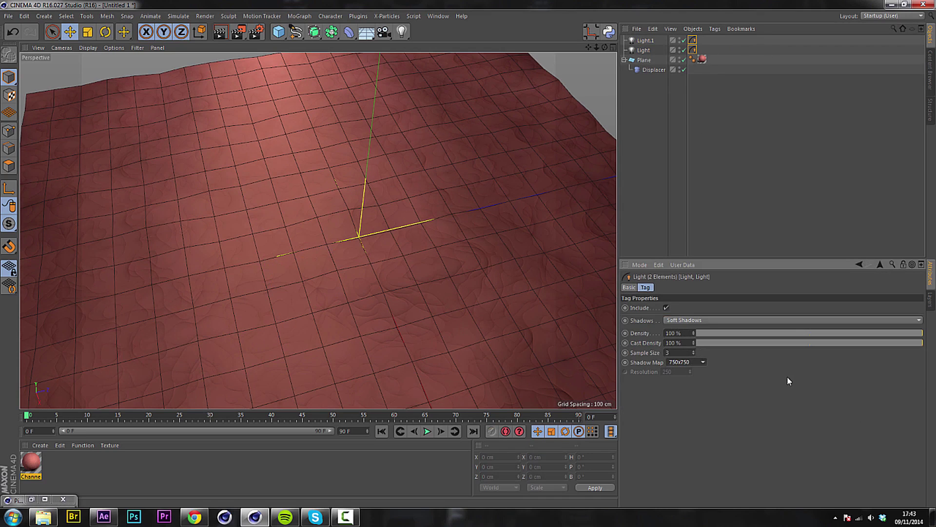
- Add a Hair object to the displaced plane
left_click_drag(339, 246, 371, 235, "alt")
right_click_drag(369, 235, 324, 239, "alt")
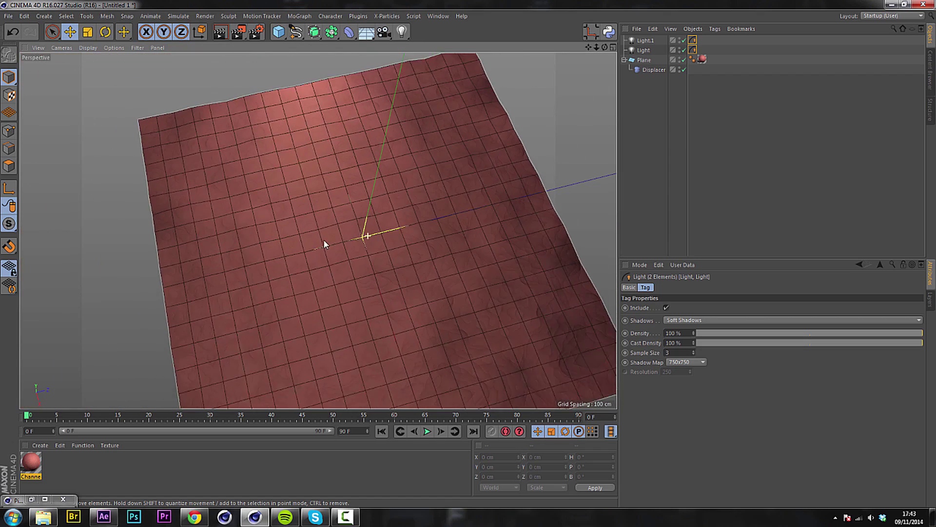
left_click_drag(323, 239, 376, 211, "alt")
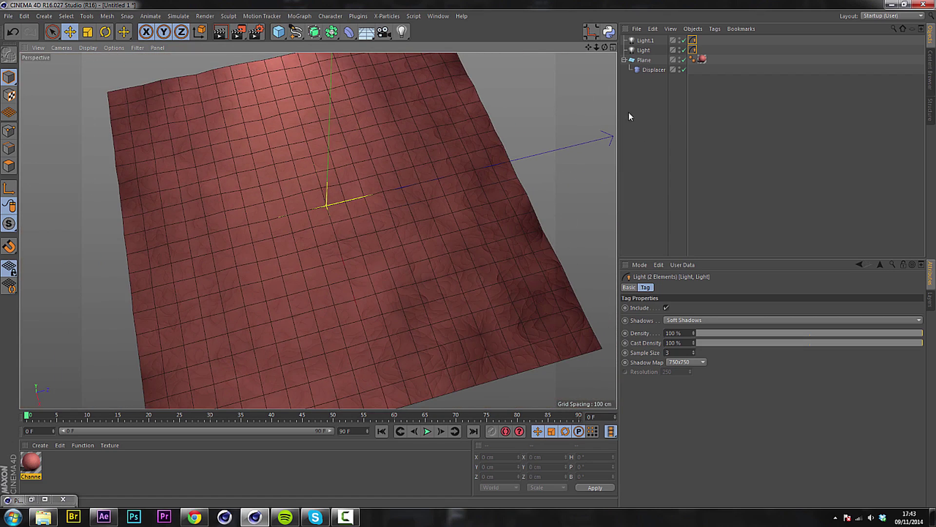
left_click(644, 60)
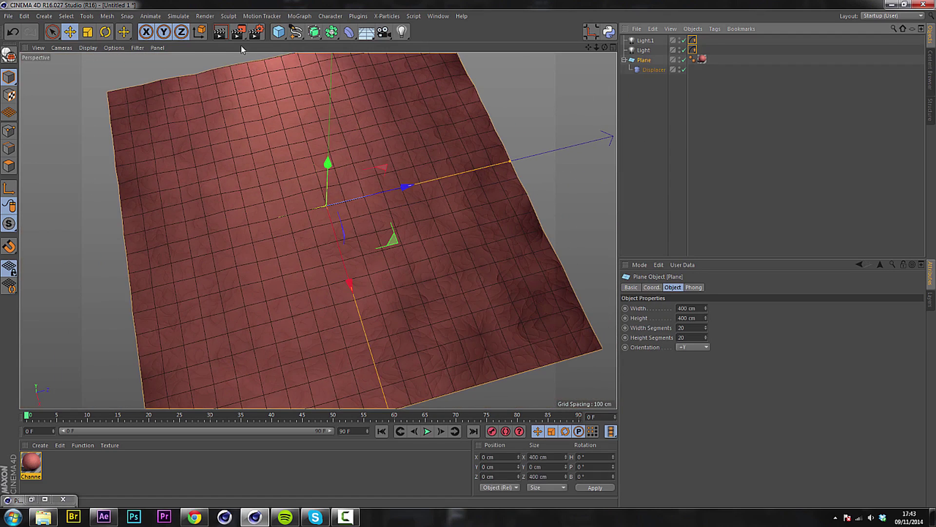
left_click(187, 17)
mouse_move(205, 76)
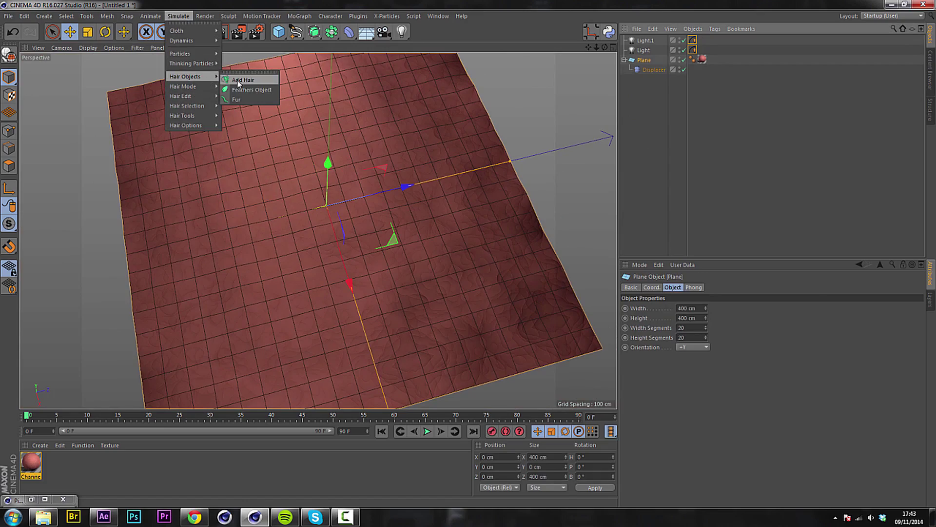
left_click(238, 84)
- Set the hair guide length to 40 cm
mouse_move(285, 146)
left_mouse_down("alt")
mouse_move(308, 105)
mouse_move(291, 139)
left_mouse_up("alt")
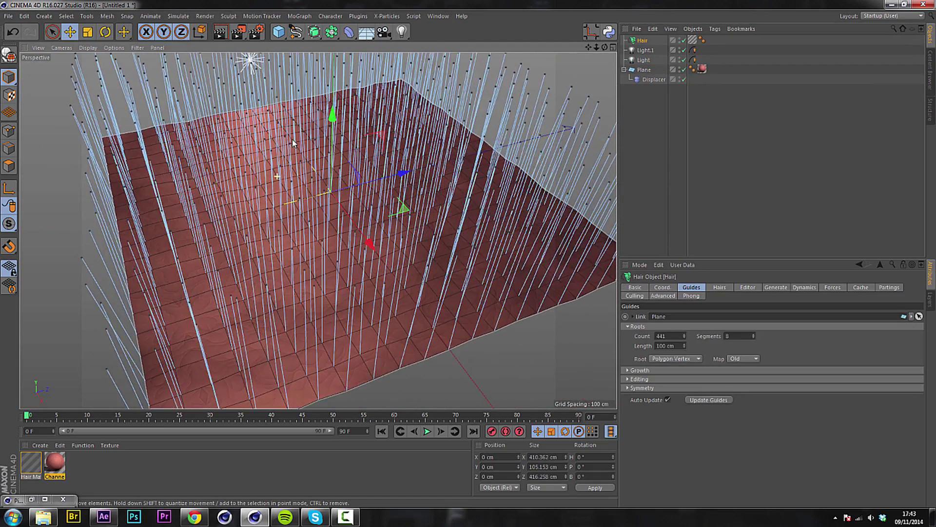
left_click(675, 345)
type("40")
key("Return")
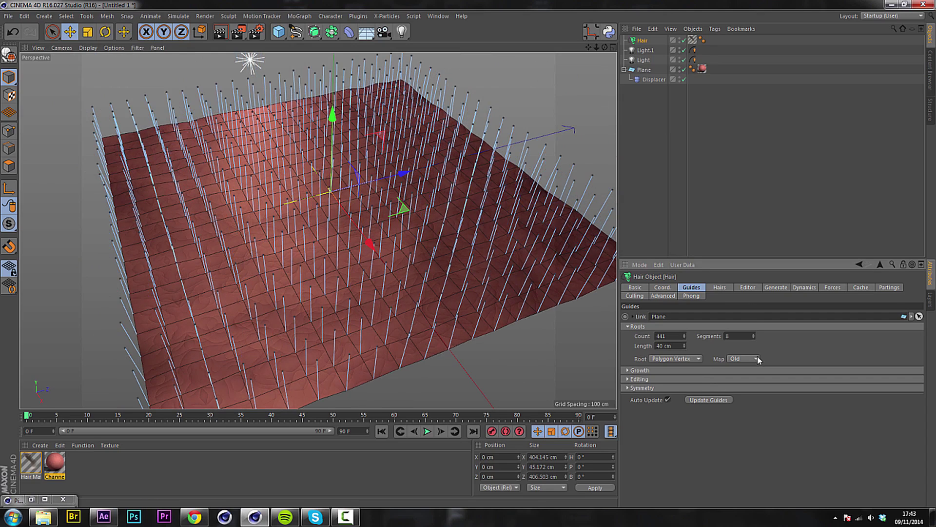
- Set the hair guides' root placement to Polygon Area and their count to 500
left_click(683, 360)
left_click(682, 379)
left_click_drag(355, 224, 356, 243, "alt")
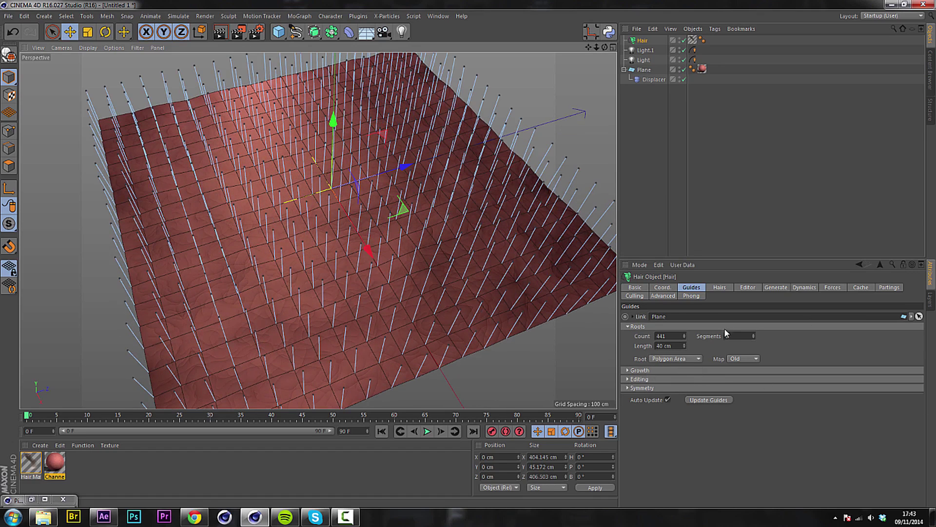
left_click_drag(674, 345, 634, 335)
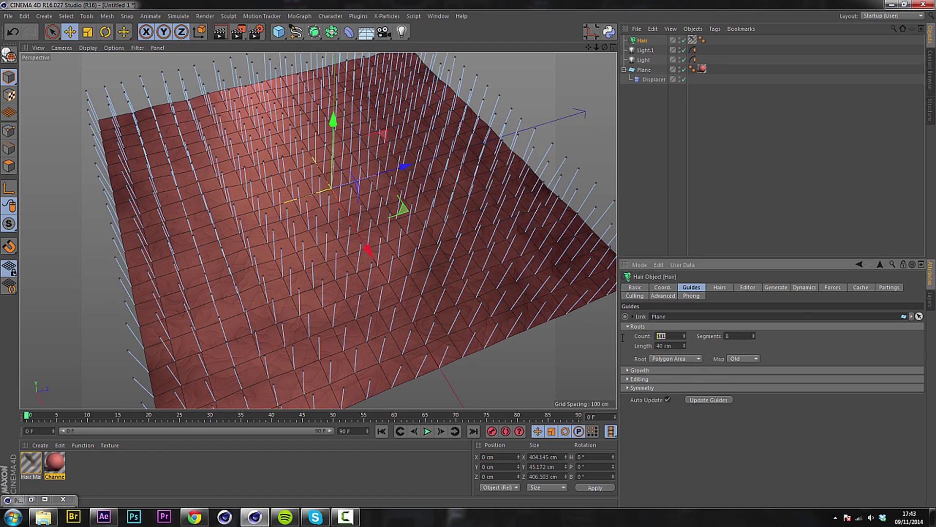
type("500")
key("Return")
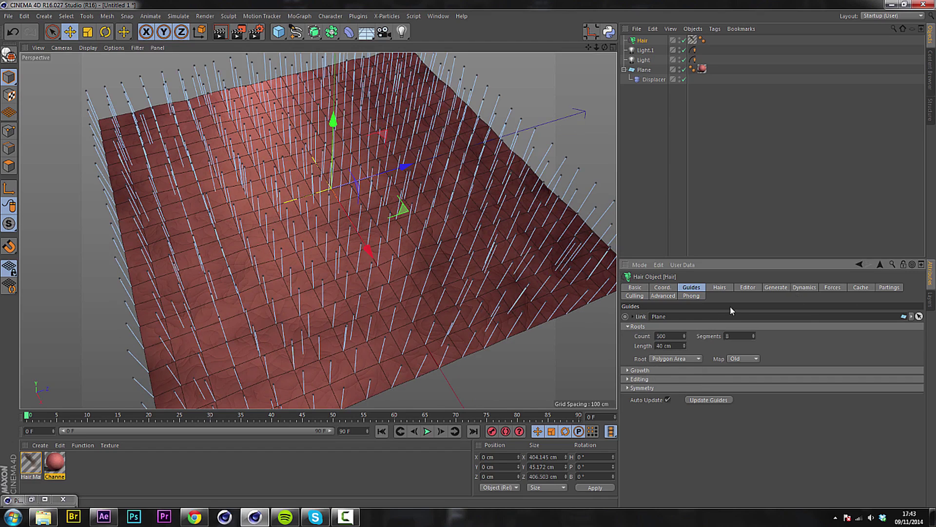
- Render a preview of the hair in the perspective view
left_click_drag(435, 211, 432, 222, "alt")
key("ctrl+r")
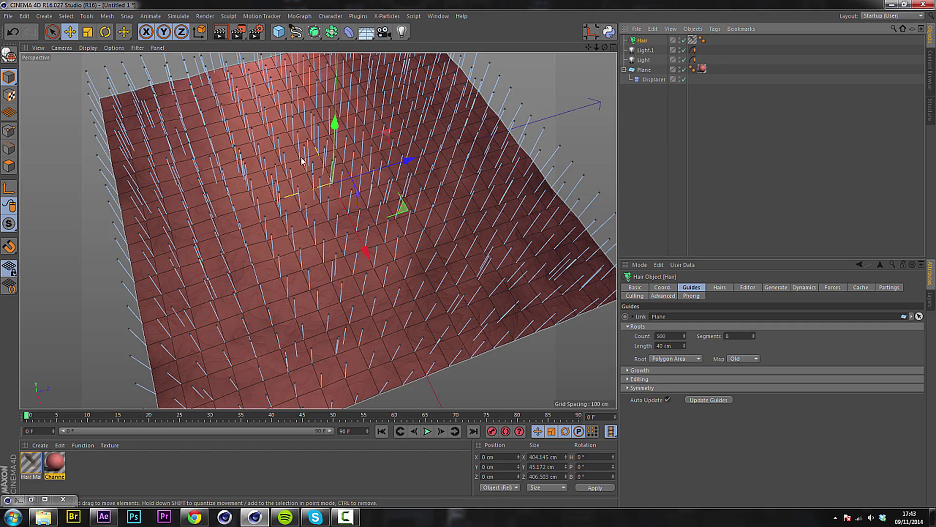
left_click_drag(300, 157, 331, 139, "alt")
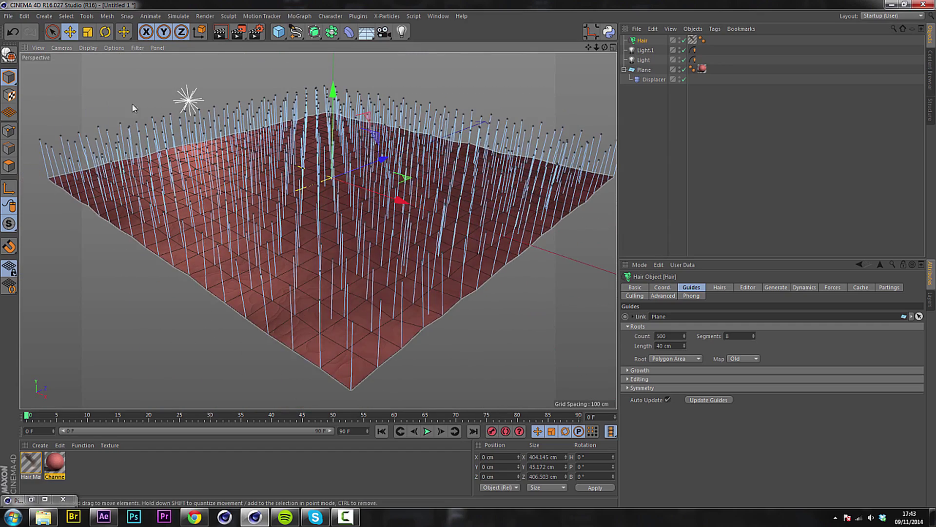
- Activate the hair Brush tool and enlarge its radius to about 200
left_click(179, 16)
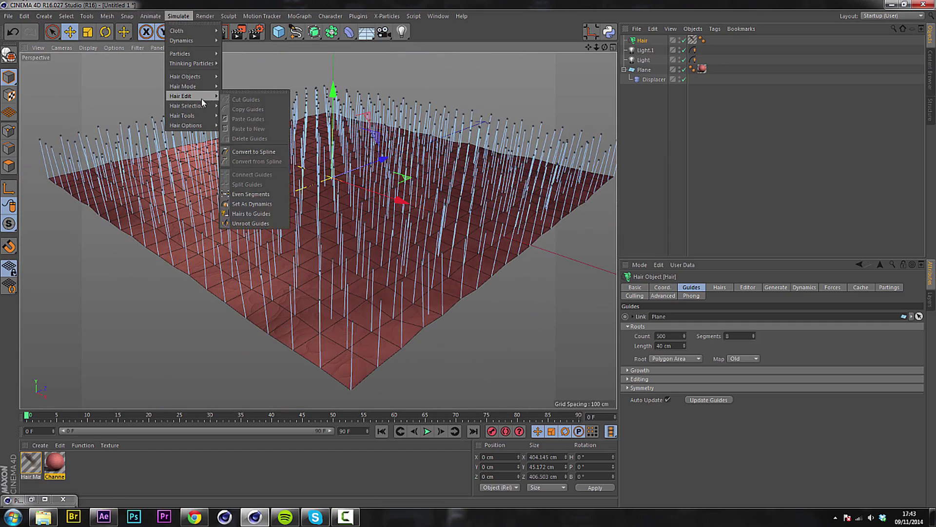
mouse_move(193, 115)
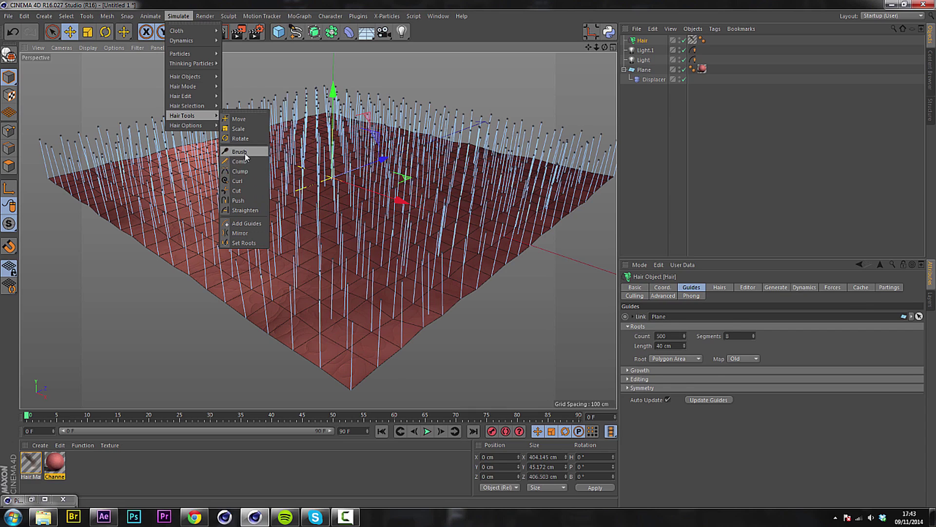
left_click(239, 152)
scroll(441, 190, "down", 5)
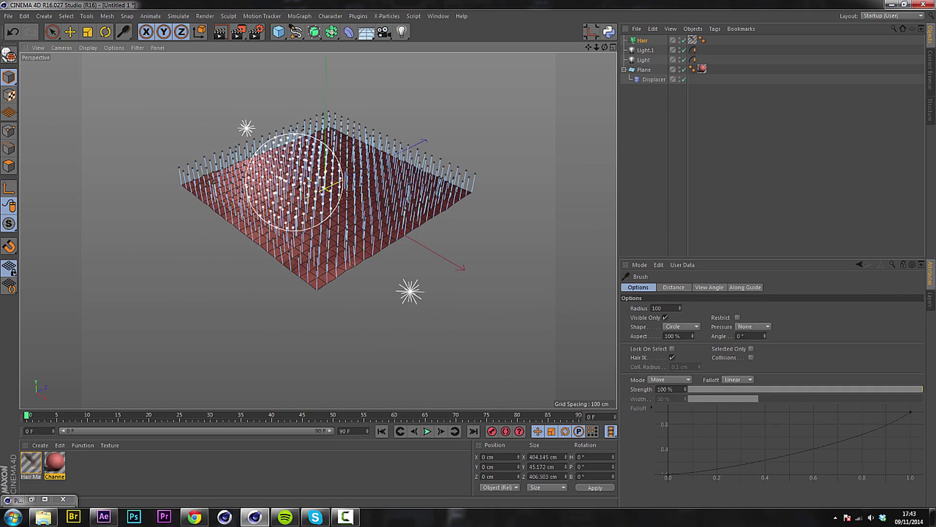
mouse_move(294, 182)
middle_mouse_down()
mouse_move(314, 182)
mouse_move(285, 187)
mouse_move(299, 192)
mouse_move(293, 201)
mouse_move(281, 193)
mouse_move(291, 225)
middle_mouse_up()
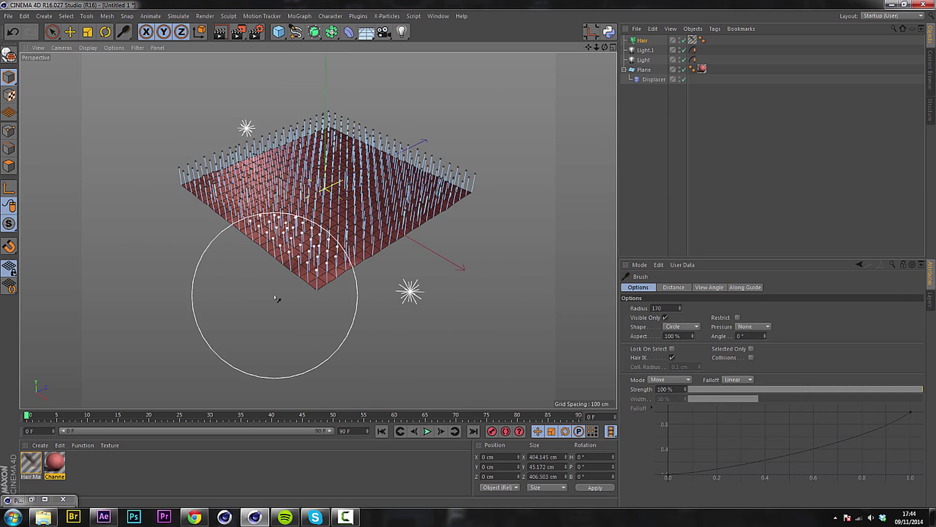
left_click_drag(274, 295, 255, 278, "alt")
middle_click_drag(254, 163, 264, 174)
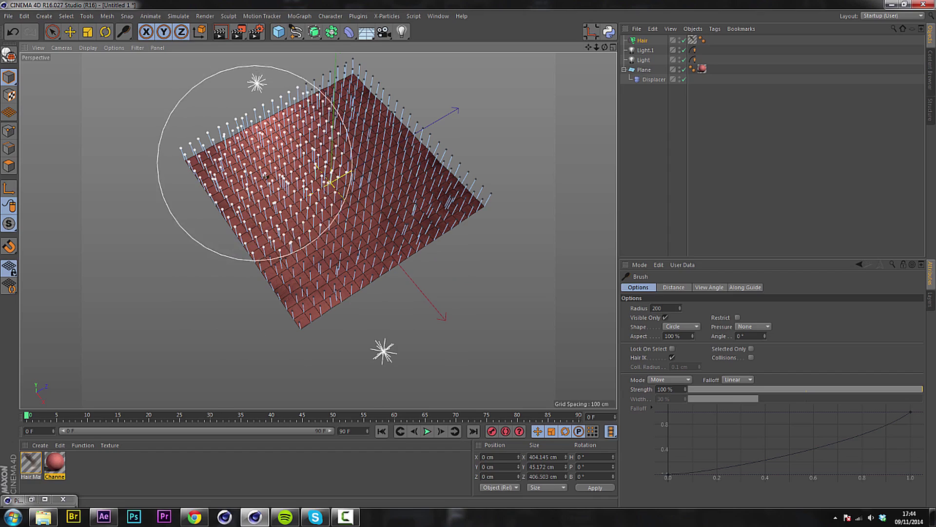
- Brush the guides across the plane so they lean toward its positive Z edge, reducing the brush radius to about 130
mouse_move(265, 174)
left_mouse_down()
mouse_move(320, 132)
mouse_move(360, 131)
mouse_move(331, 111)
mouse_move(291, 167)
mouse_move(315, 297)
mouse_move(447, 180)
mouse_move(472, 229)
mouse_move(392, 190)
left_mouse_up()
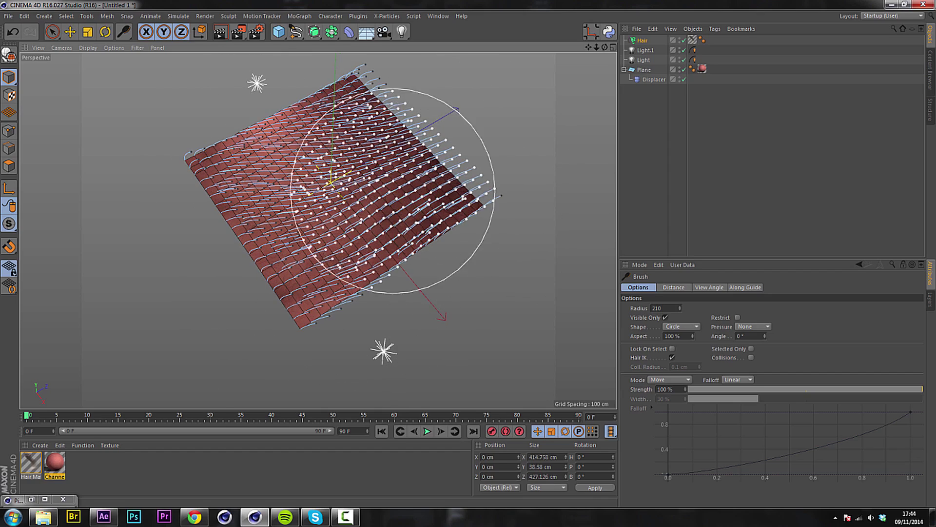
middle_click_drag(349, 111, 361, 128)
mouse_move(361, 127)
left_mouse_down()
mouse_move(383, 168)
mouse_move(328, 276)
mouse_move(311, 240)
mouse_move(396, 234)
mouse_move(371, 178)
left_mouse_up()
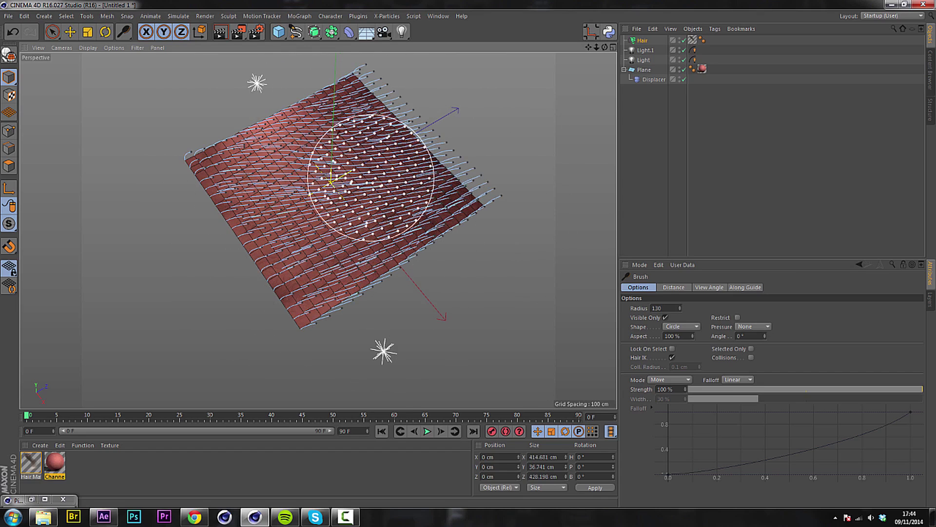
middle_click_drag(336, 95, 347, 105)
mouse_move(394, 97)
left_mouse_down()
mouse_move(430, 146)
mouse_move(422, 219)
left_mouse_up()
- Brush the hair guides from several angles with a radius of 120 so they lie flatter along the plane's positive Z direction
left_click_drag(334, 262, 278, 221, "alt")
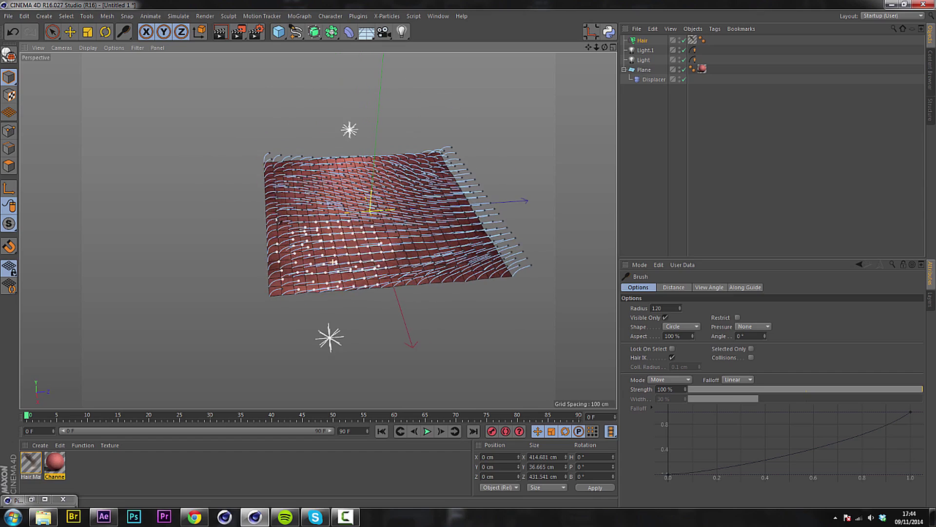
left_click_drag(521, 342, 445, 326, "alt")
left_click_drag(472, 295, 429, 310)
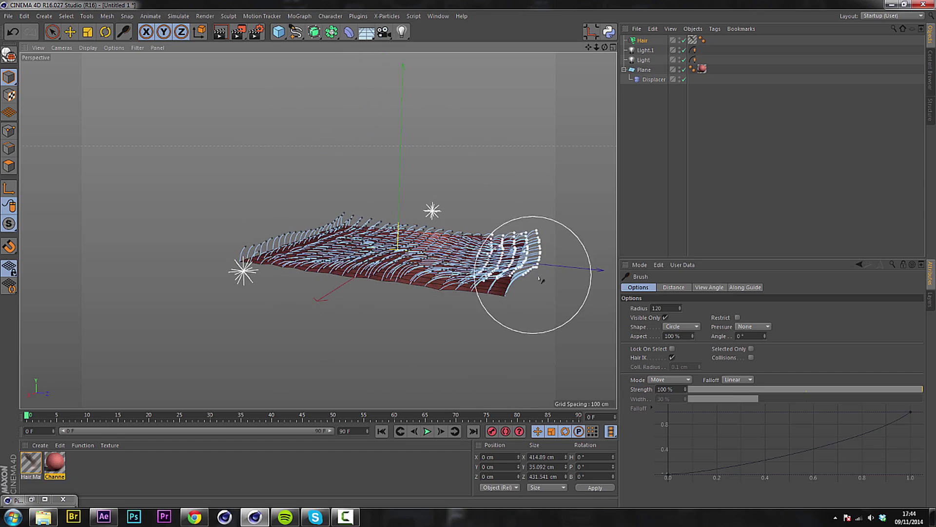
mouse_move(540, 280)
left_mouse_down()
mouse_move(508, 220)
mouse_move(454, 318)
mouse_move(428, 209)
mouse_move(477, 188)
mouse_move(341, 248)
left_mouse_up()
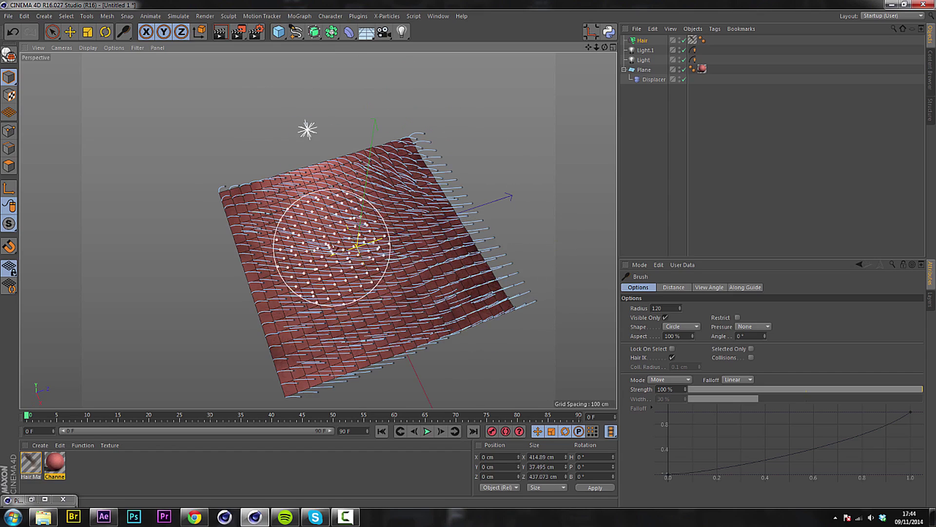
left_click_drag(288, 167, 356, 195)
mouse_move(372, 299)
left_mouse_down("alt")
mouse_move(344, 277)
mouse_move(312, 193)
left_mouse_up("alt")
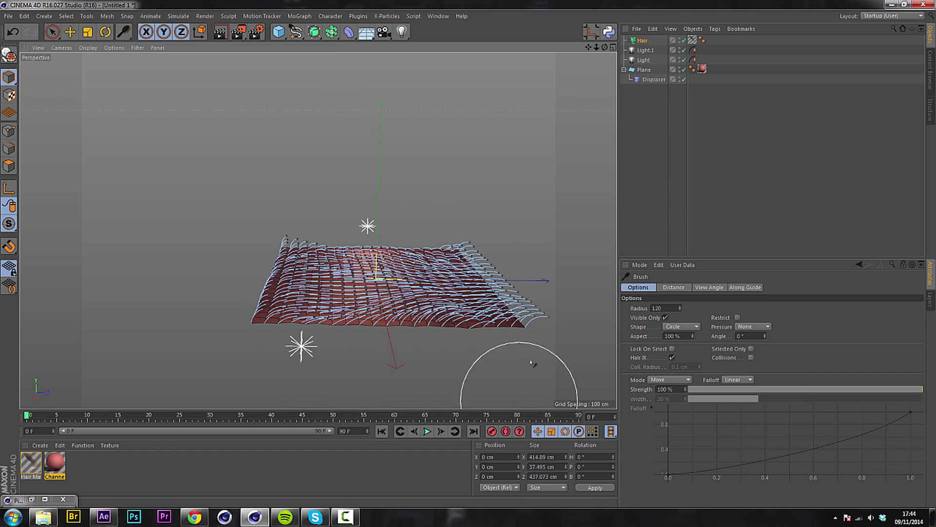
- Brush the guides from the Top and Right orthographic views to even out their lean across the plane
middle_click(390, 343)
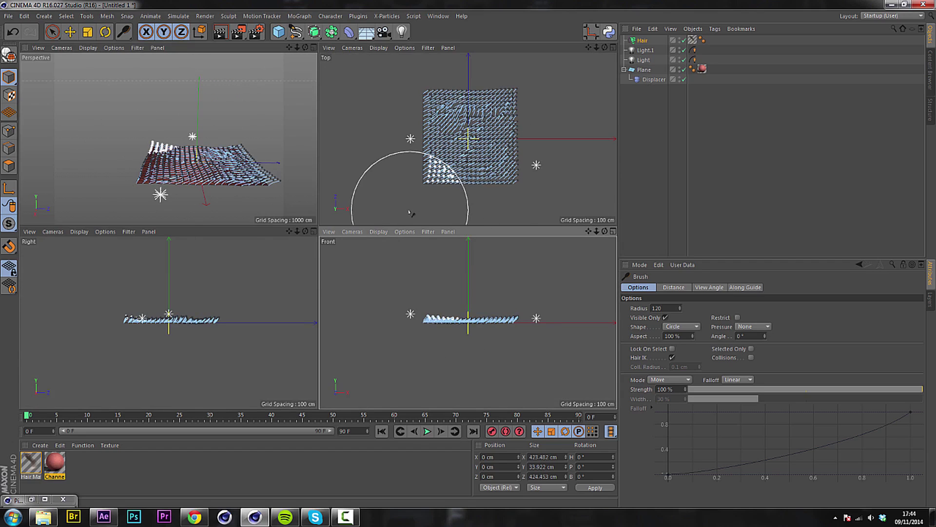
left_click_drag(409, 212, 427, 196)
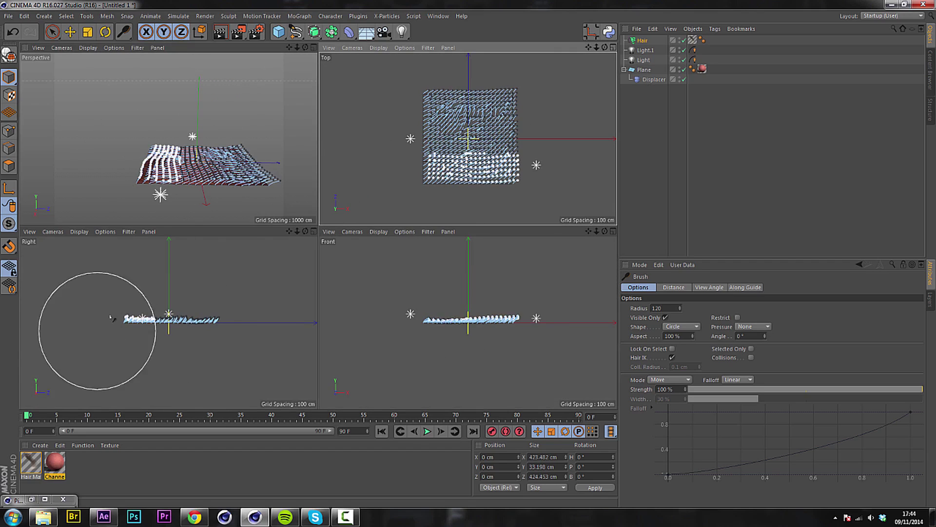
mouse_move(112, 318)
left_mouse_down()
mouse_move(251, 308)
mouse_move(247, 319)
left_mouse_up()
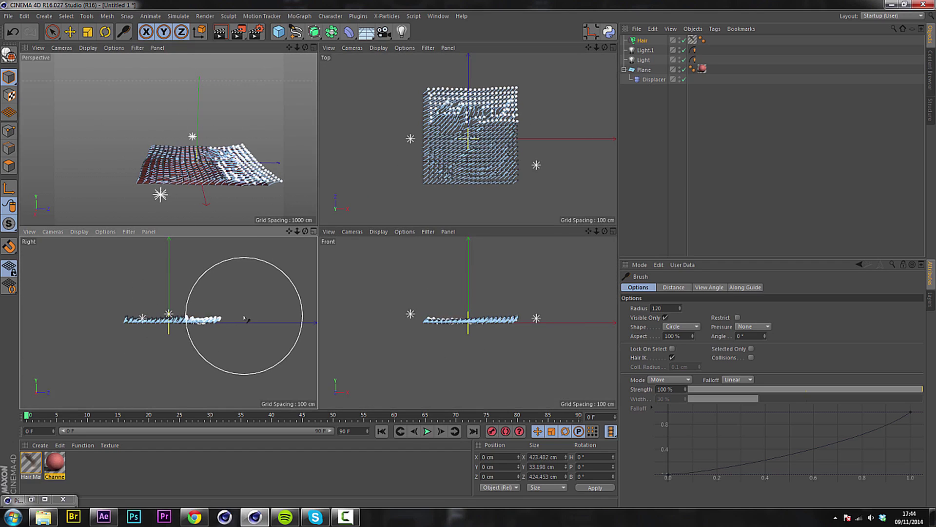
- Enlarge the brush radius to 230 and comb the guides over the plane in a maximized perspective close-up
left_click(313, 47)
scroll(278, 163, "up", 10)
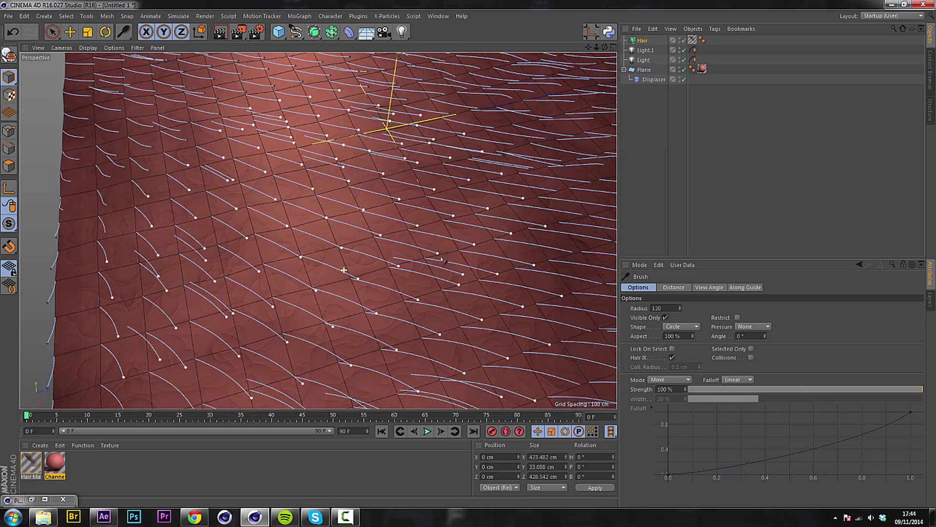
left_click_drag(317, 230, 361, 204, "alt")
mouse_move(313, 269)
left_mouse_down("alt")
mouse_move(329, 255)
mouse_move(298, 194)
mouse_move(342, 276)
left_mouse_up("alt")
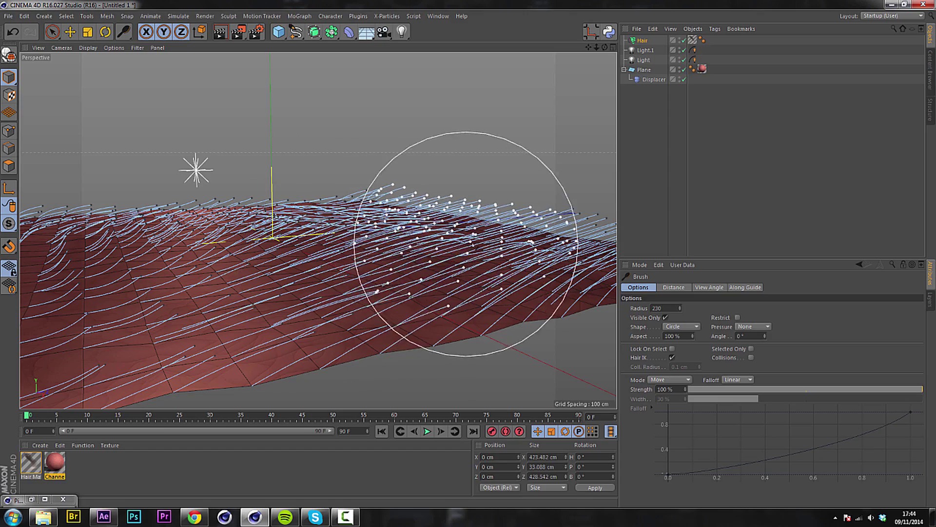
mouse_move(347, 311)
left_mouse_down("alt")
mouse_move(285, 258)
mouse_move(184, 326)
mouse_move(212, 319)
mouse_move(234, 288)
mouse_move(217, 306)
left_mouse_up("alt")
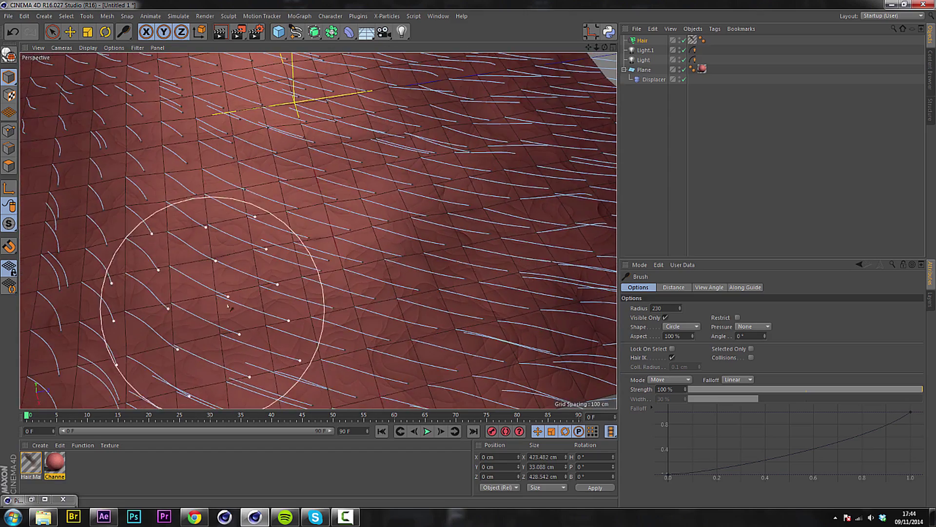
left_click_drag(280, 287, 278, 274, "alt")
scroll(280, 287, "down", 5)
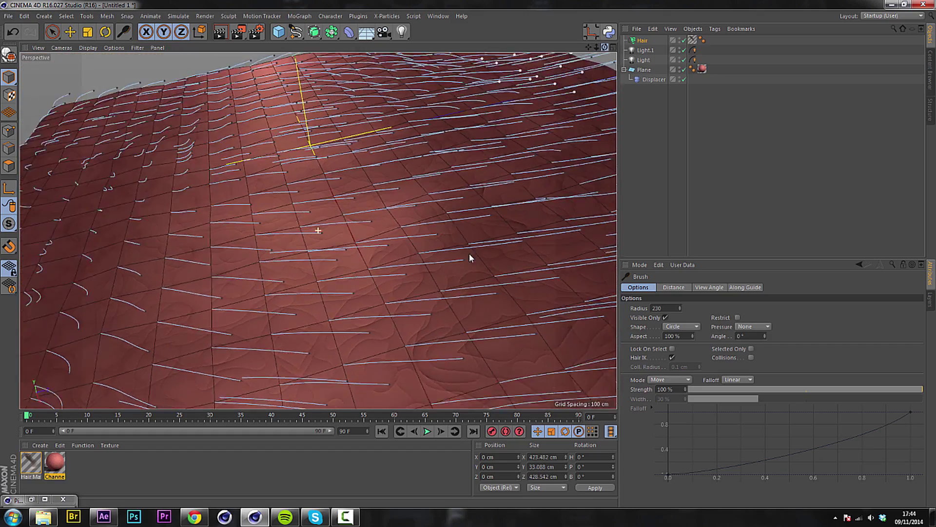
- Frame a tight diagonal close-up of the plane and comb the curled guides near its far side into the overall flow
left_click_drag(470, 258, 599, 54)
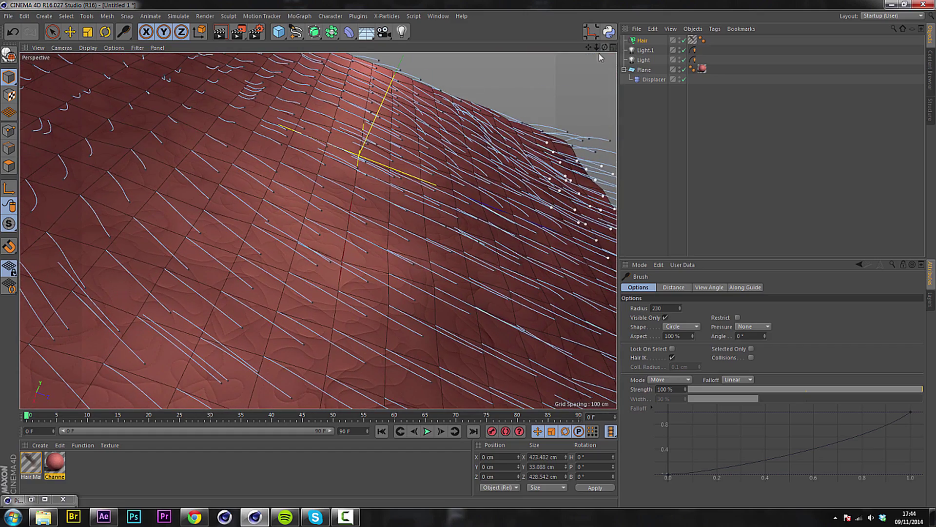
scroll(467, 258, "up", 2)
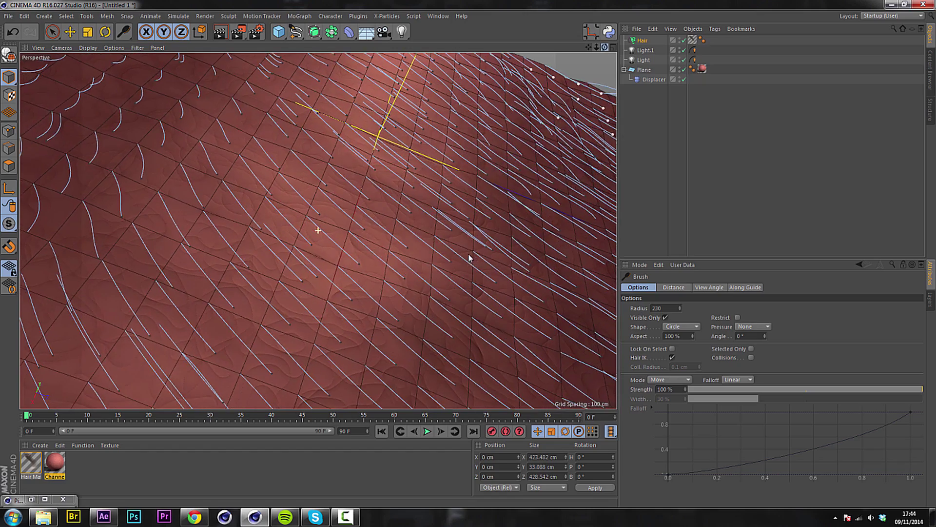
scroll(323, 261, "up", 4)
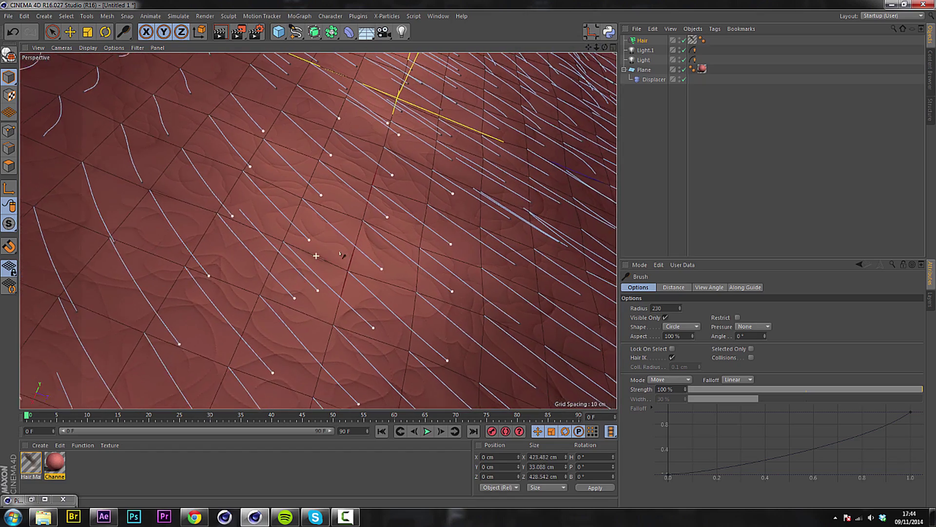
scroll(316, 256, "down", 2)
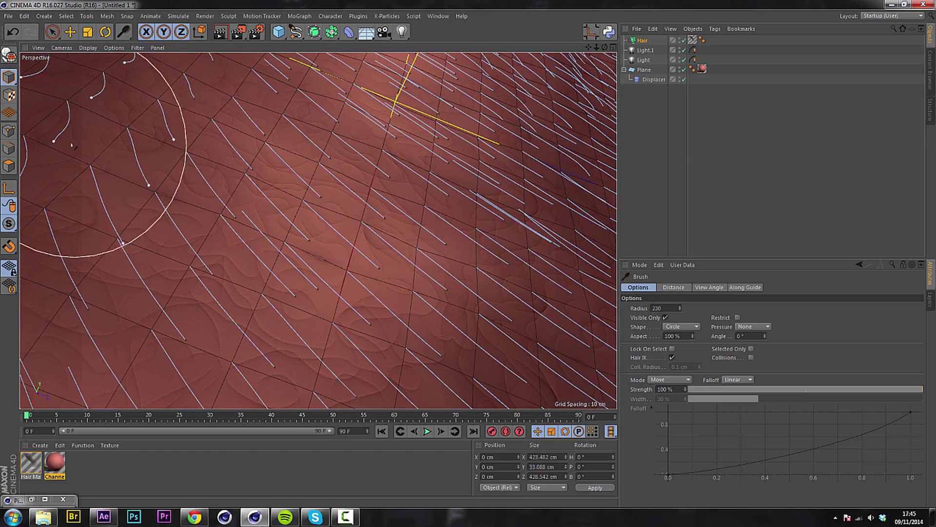
mouse_move(52, 139)
left_mouse_down()
mouse_move(137, 159)
mouse_move(108, 163)
mouse_move(119, 168)
mouse_move(49, 222)
left_mouse_up()
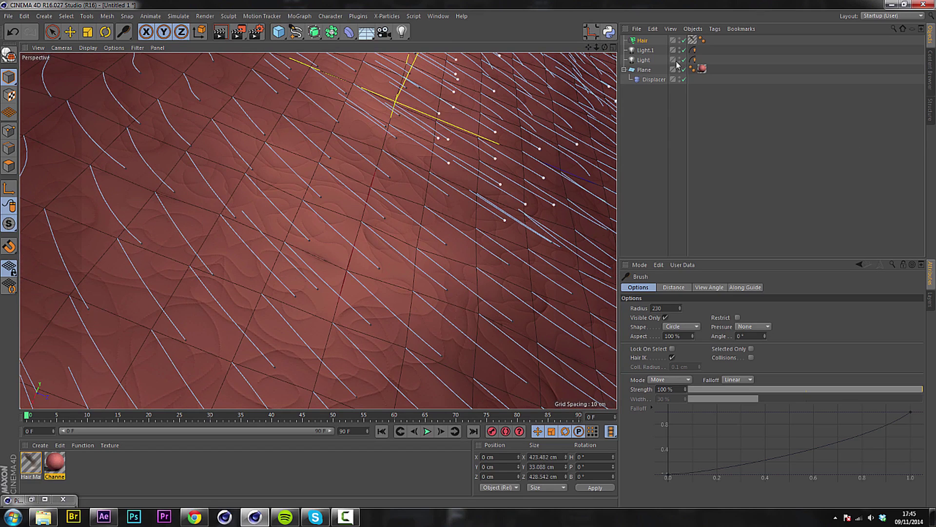
- Add a camera at the current close-up view and comb the Hair object's guides further along the flow
left_click(384, 31)
scroll(367, 146, "down", 2)
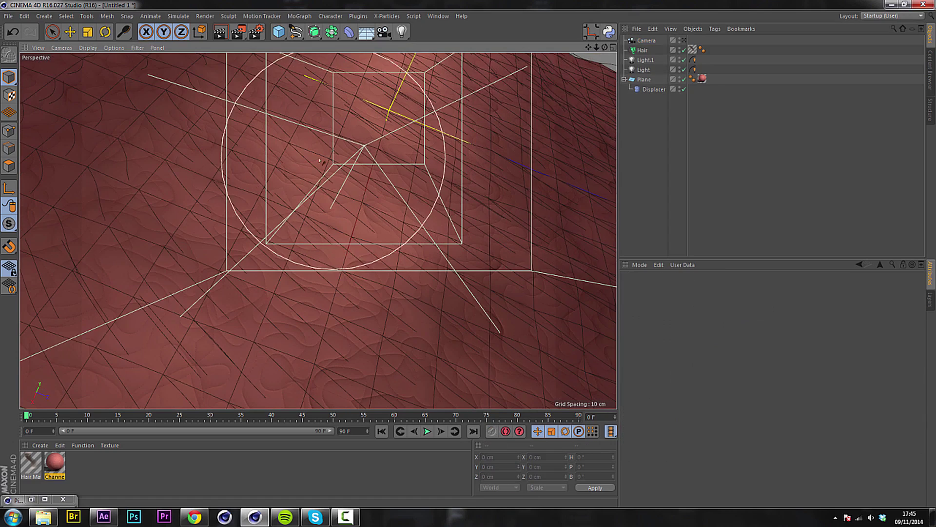
left_click(636, 51)
mouse_move(73, 156)
left_mouse_down()
mouse_move(112, 161)
mouse_move(121, 146)
mouse_move(88, 185)
mouse_move(176, 269)
left_mouse_up()
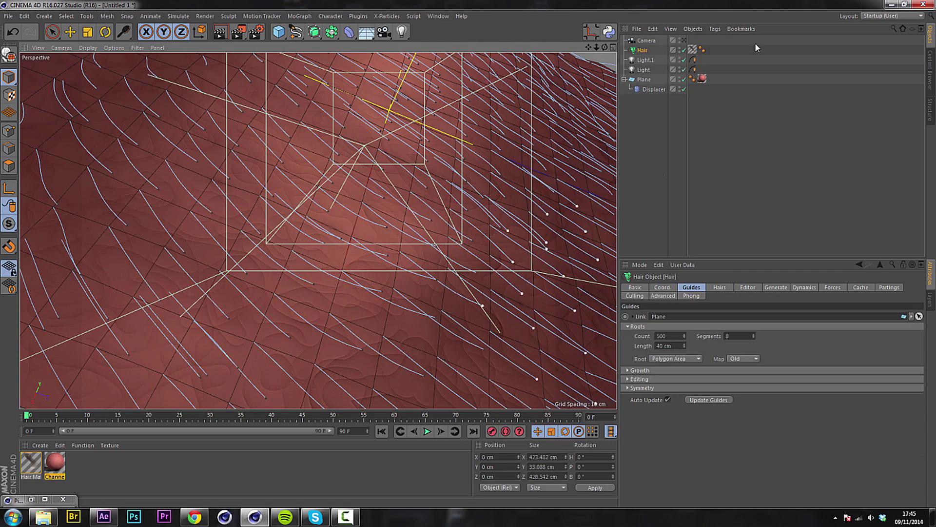
- Look through the new camera and render a preview of the hair
left_click(684, 40)
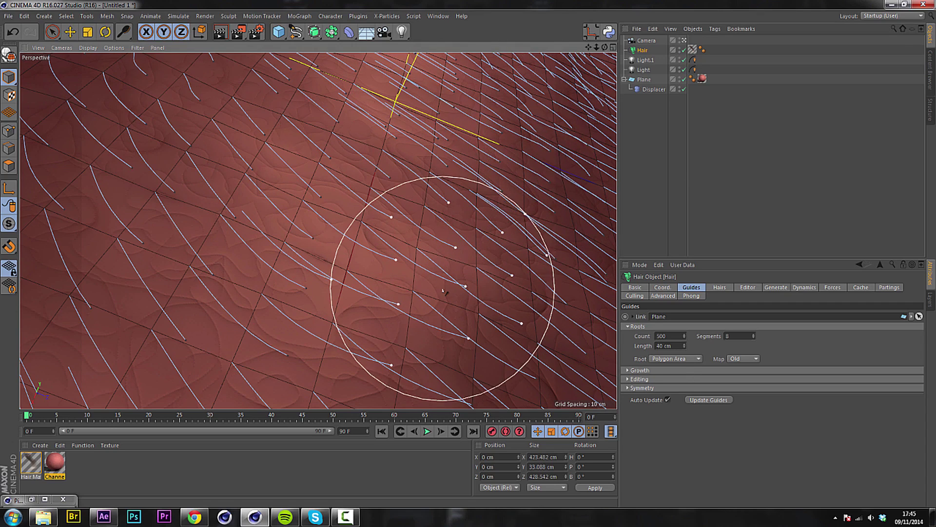
key("ctrl+r")
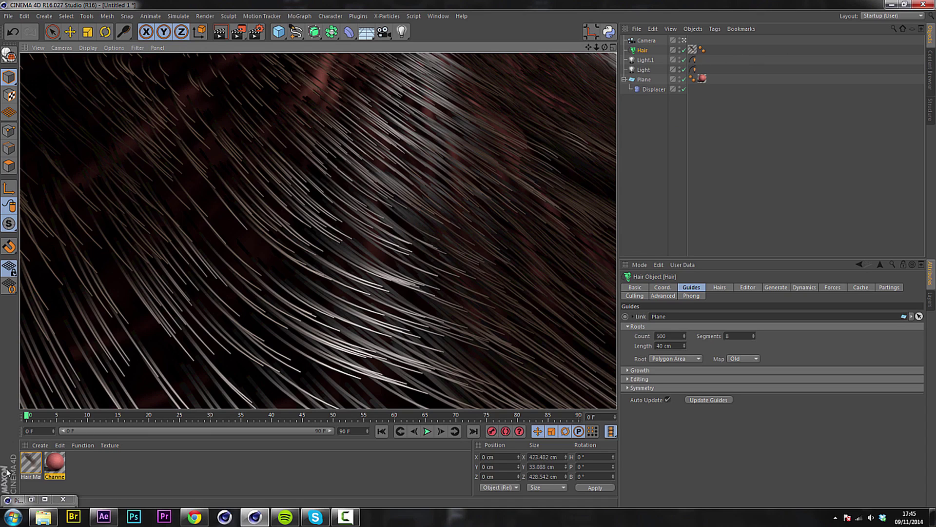
- Open the hair material for editing and rename it Lion
double_click(27, 465)
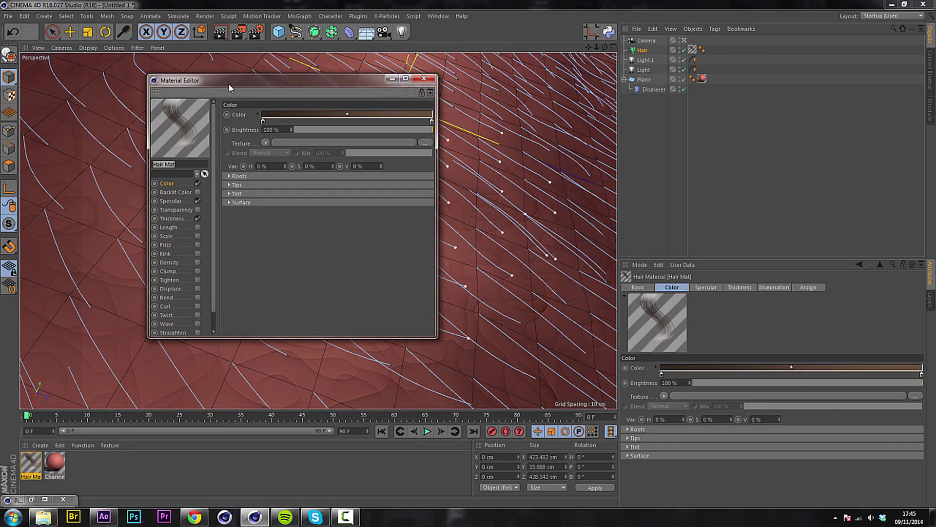
left_click_drag(229, 88, 700, 149)
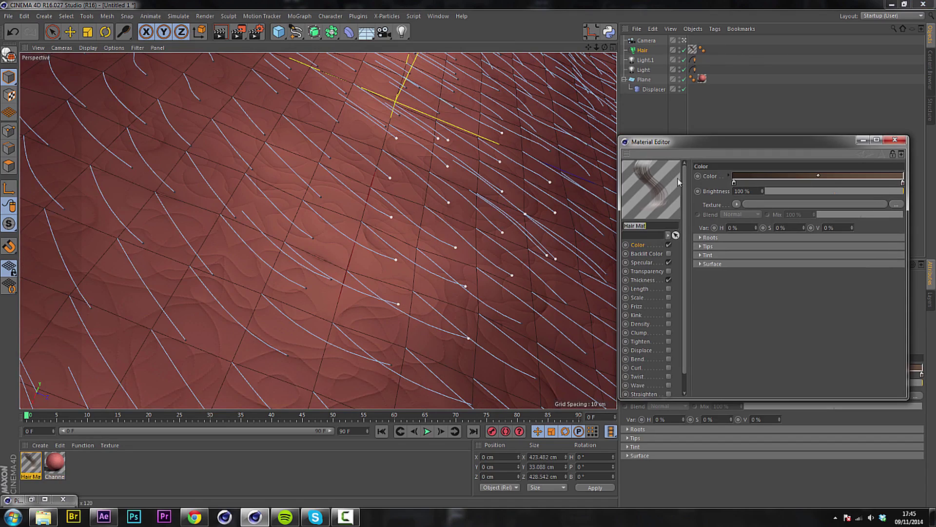
type("Lion")
- Load the fur image as the Lion material's Roots color texture without copying it to the project location, and render a preview
left_click(700, 238)
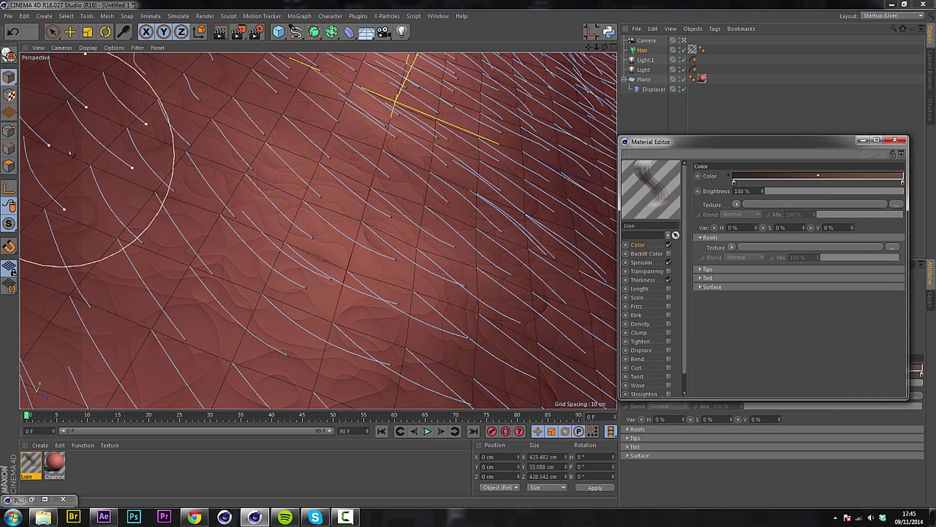
left_click(751, 247)
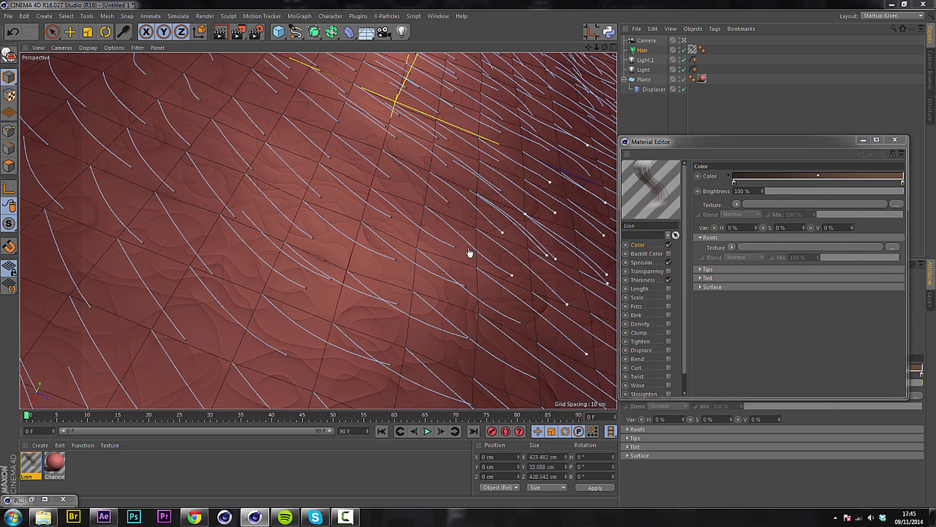
left_click(604, 233)
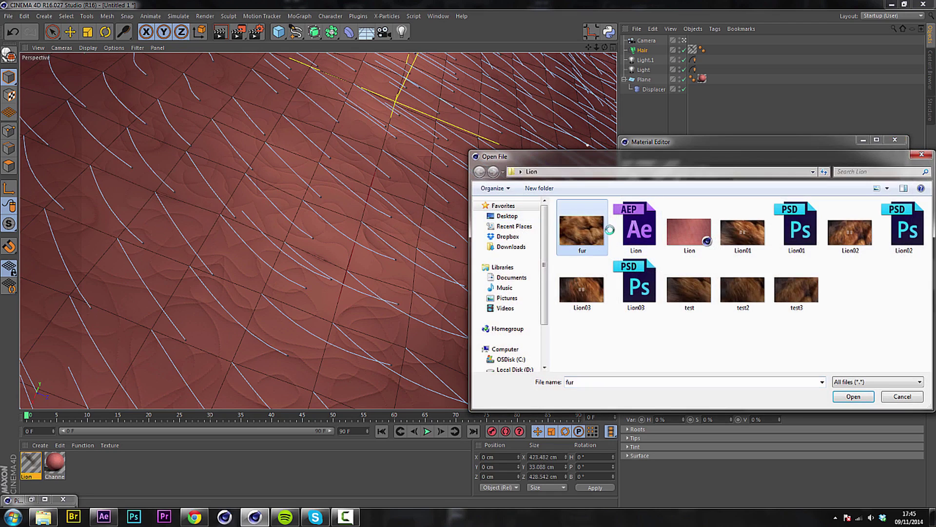
right_click(604, 229)
left_click(555, 210)
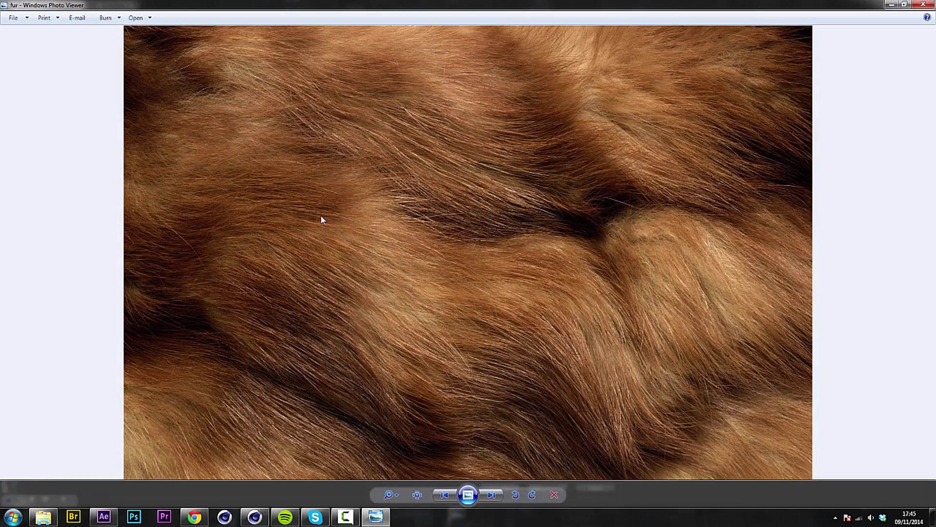
left_click(923, 5)
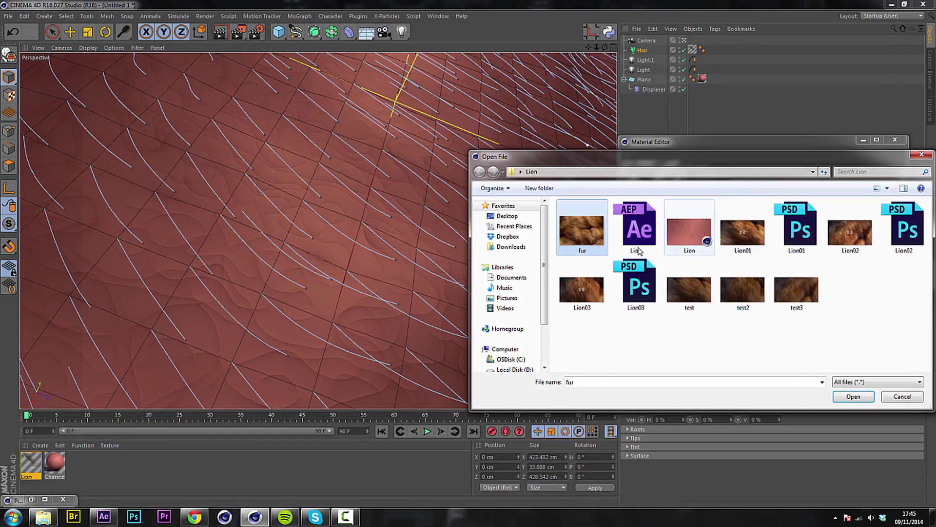
double_click(581, 246)
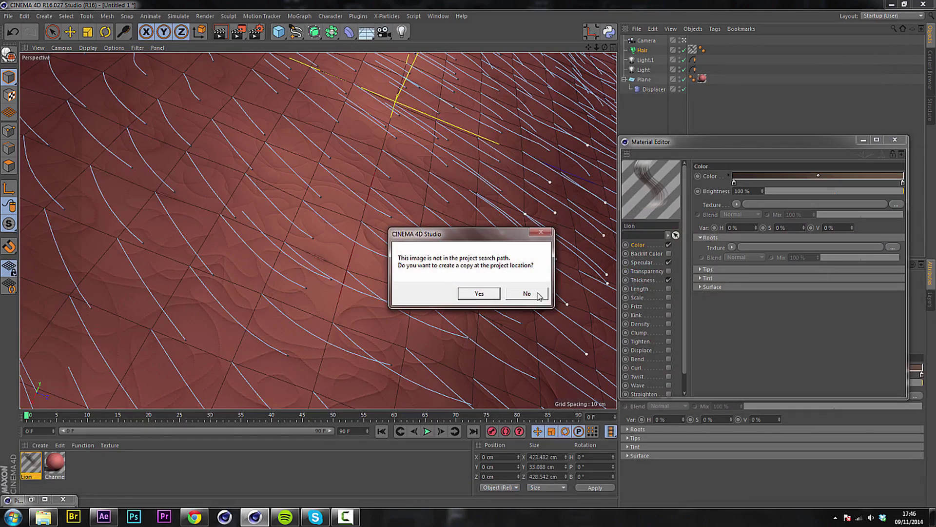
left_click(527, 293)
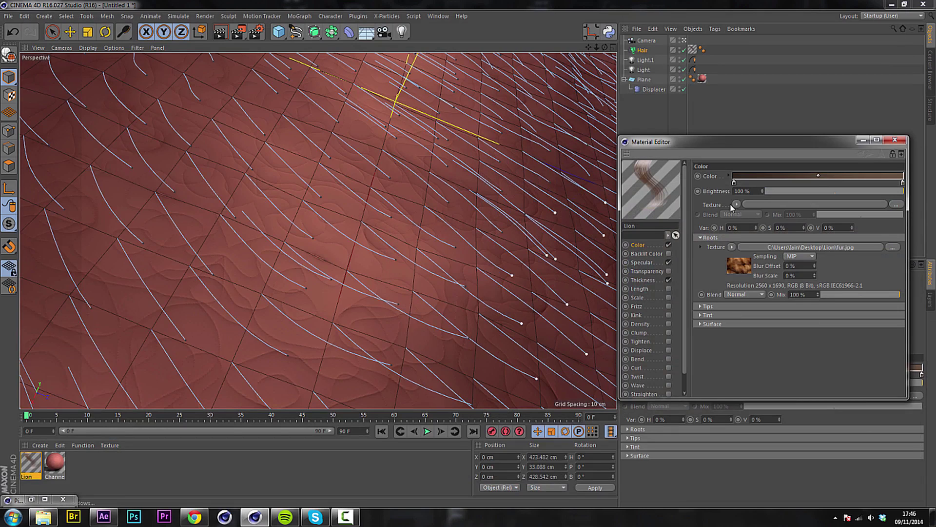
key("ctrl+r")
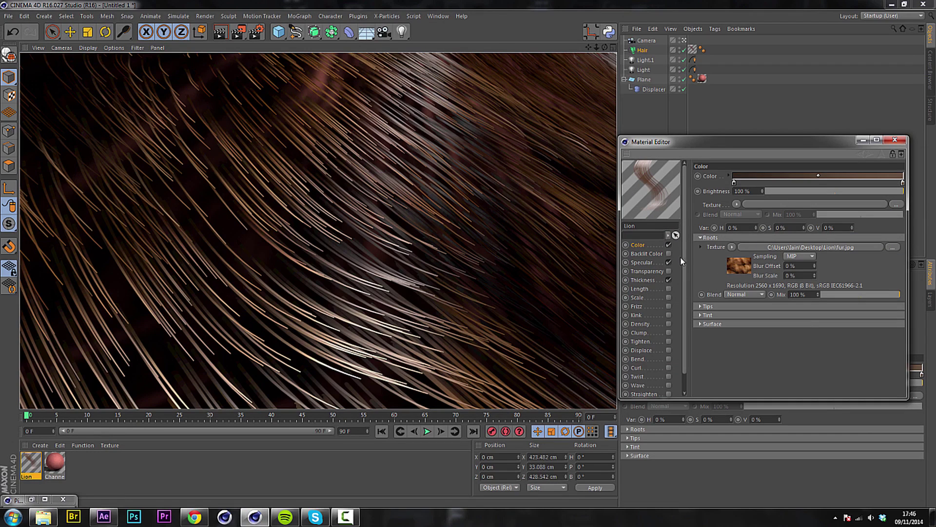
- Set the hair thickness to 0.2 cm at the root and 0.05 cm at the tip, with 0.1 cm variation
left_click(643, 281)
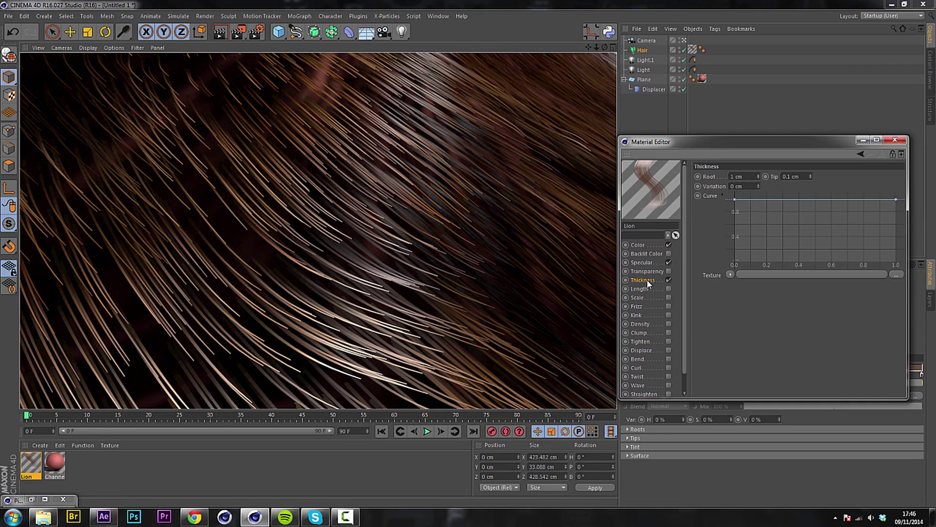
left_click(744, 177)
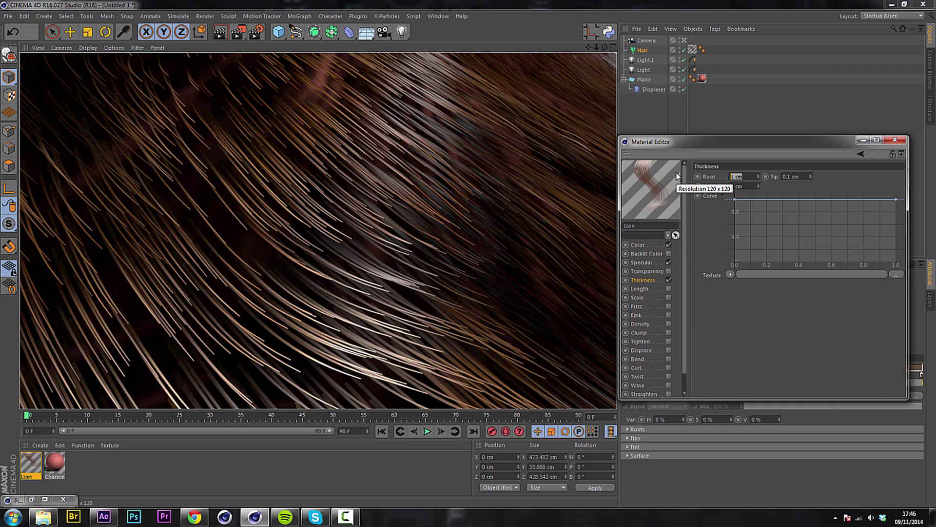
key("BackSpace")
type(".2")
key("Tab")
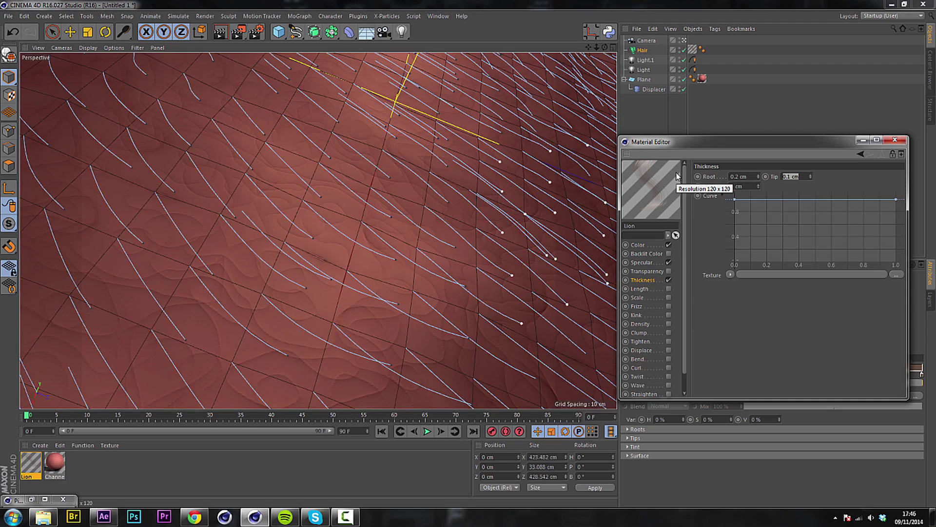
type(".05")
key("BackSpace")
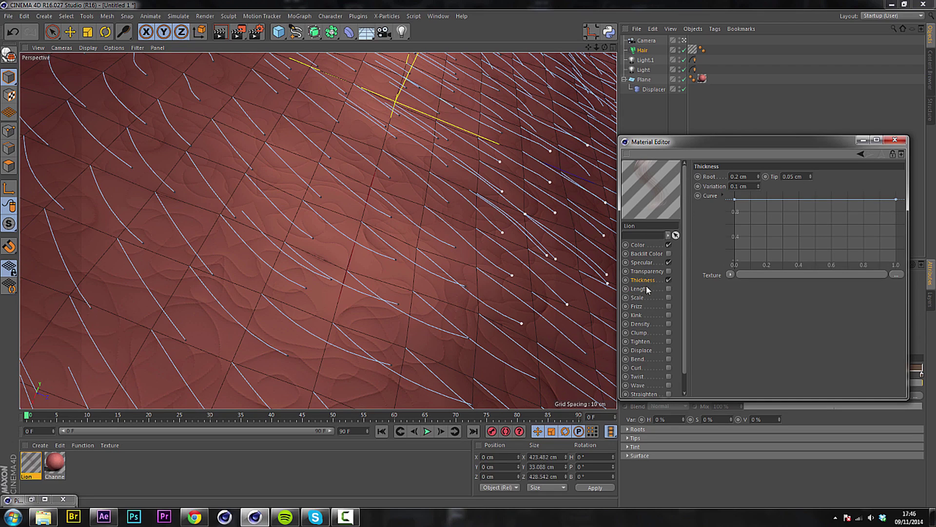
- Set the hair material's primary specular strength to 28% and render a preview
left_click(642, 262)
left_click_drag(806, 221, 812, 220)
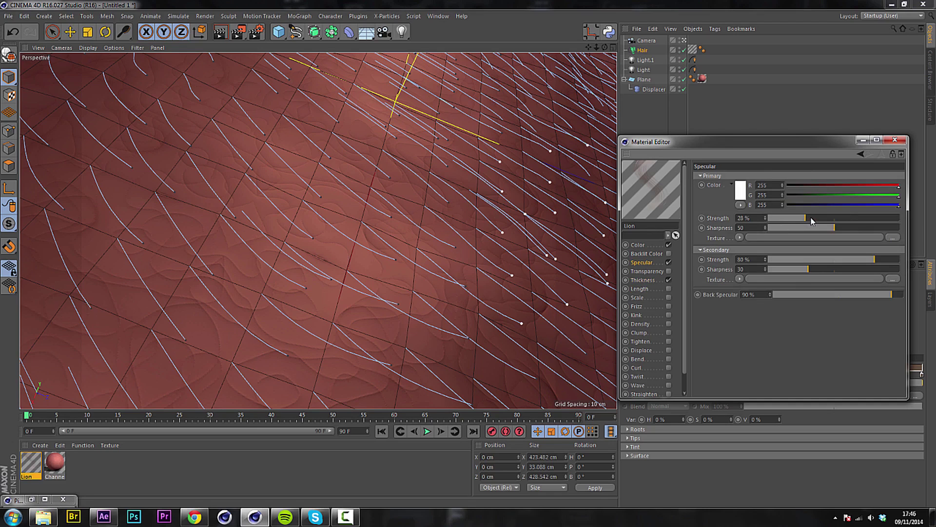
key("ctrl+r")
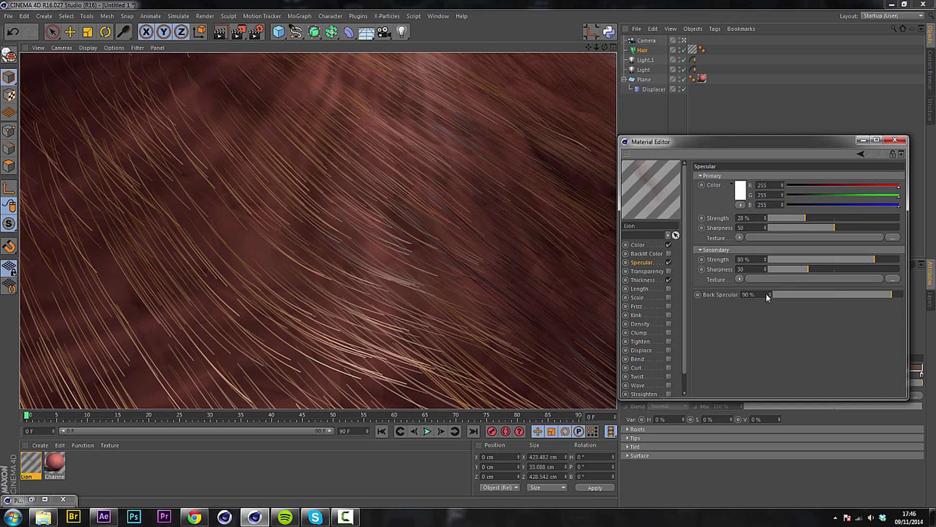
- Set the hair tip thickness to 0.01 cm, enable Length with 90% variation, and render a preview
left_click(644, 281)
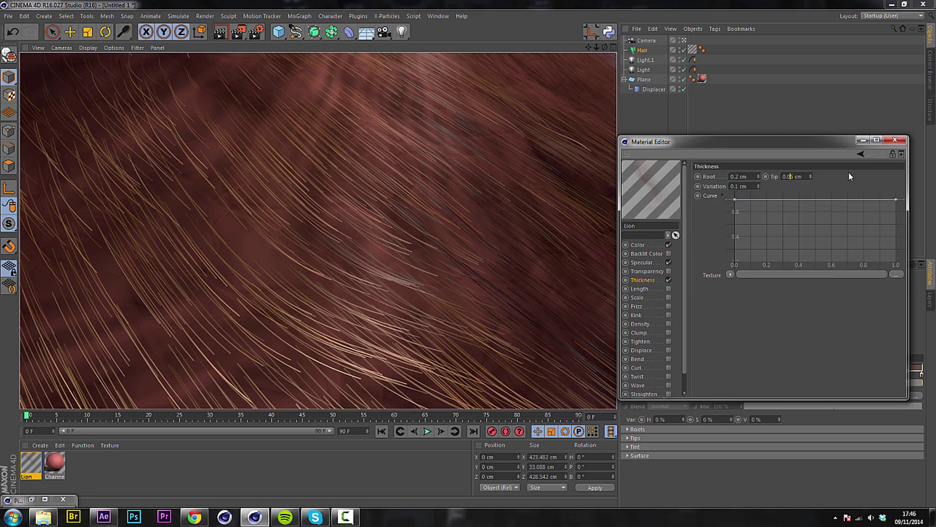
key("ctrl+r")
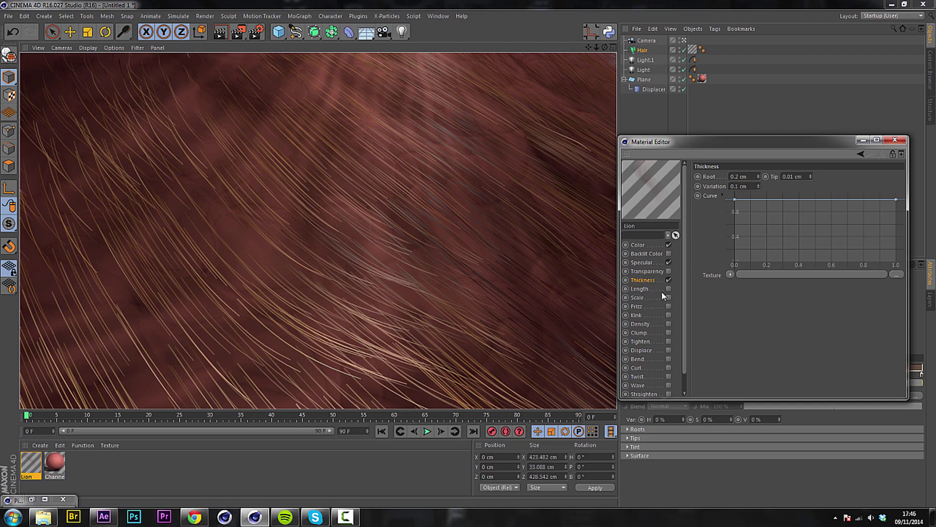
left_click(668, 288)
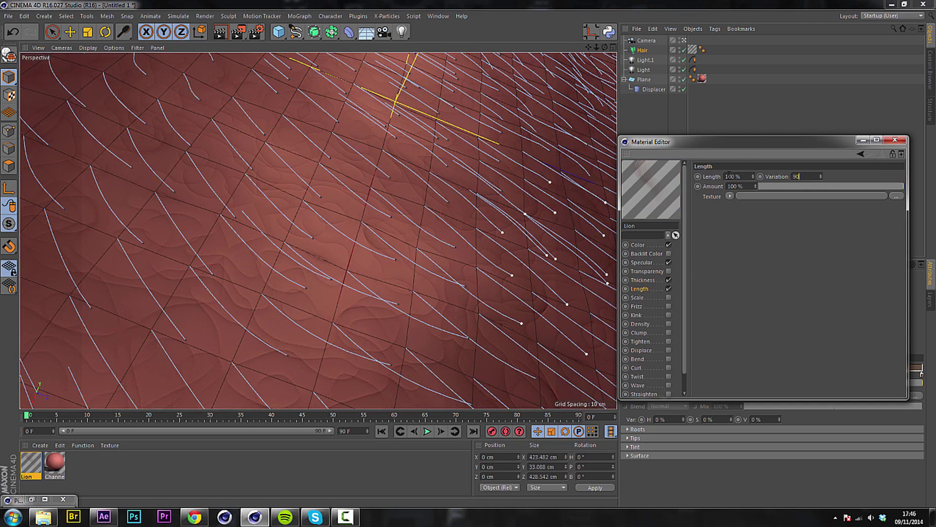
key("ctrl+r")
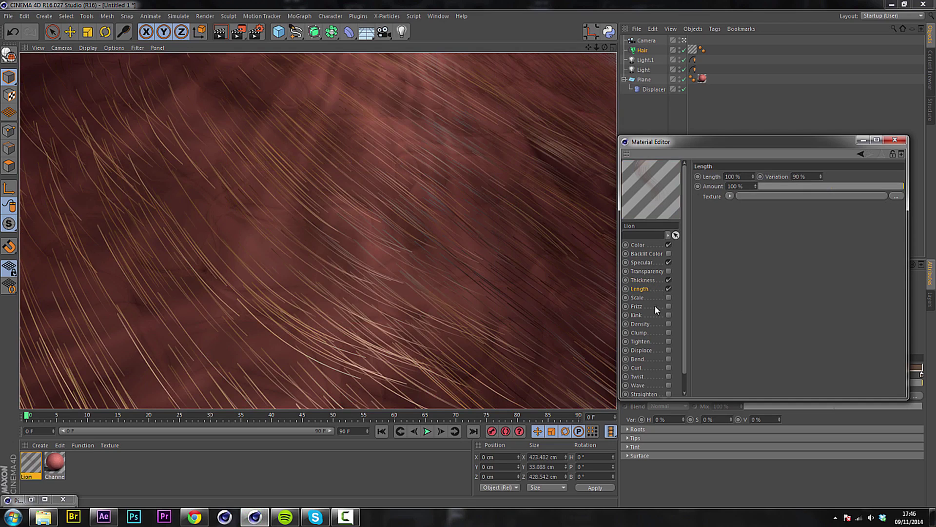
- Enable Frizz in the Lion material and reduce it to 7%, rendering previews to judge the strength
left_click(654, 307)
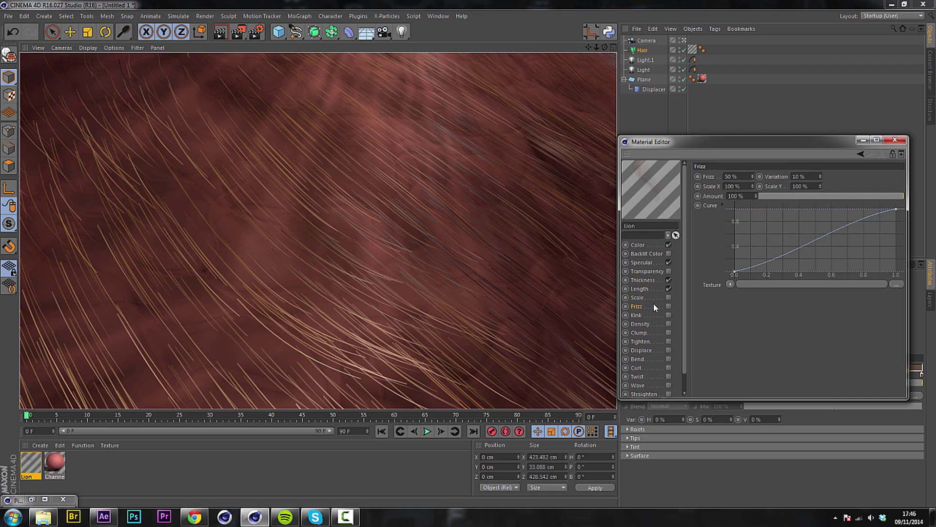
left_click(670, 307)
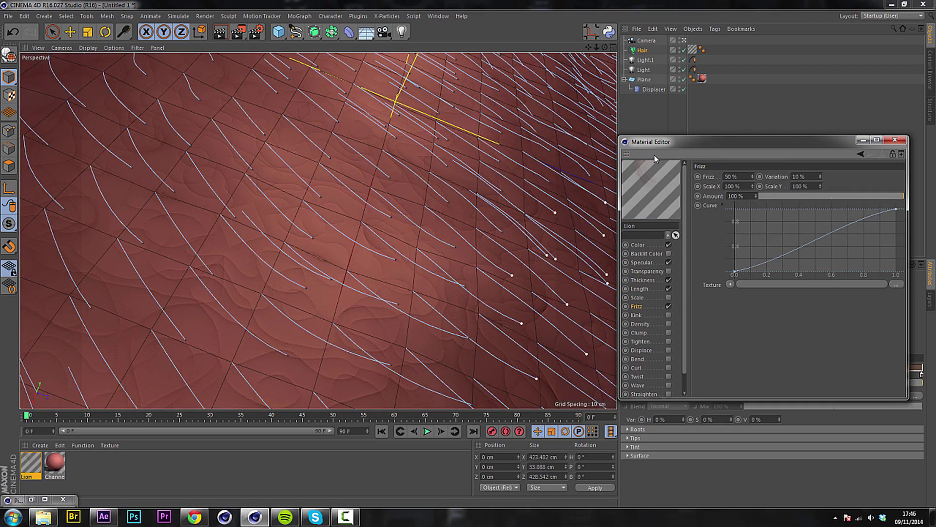
key("ctrl+r")
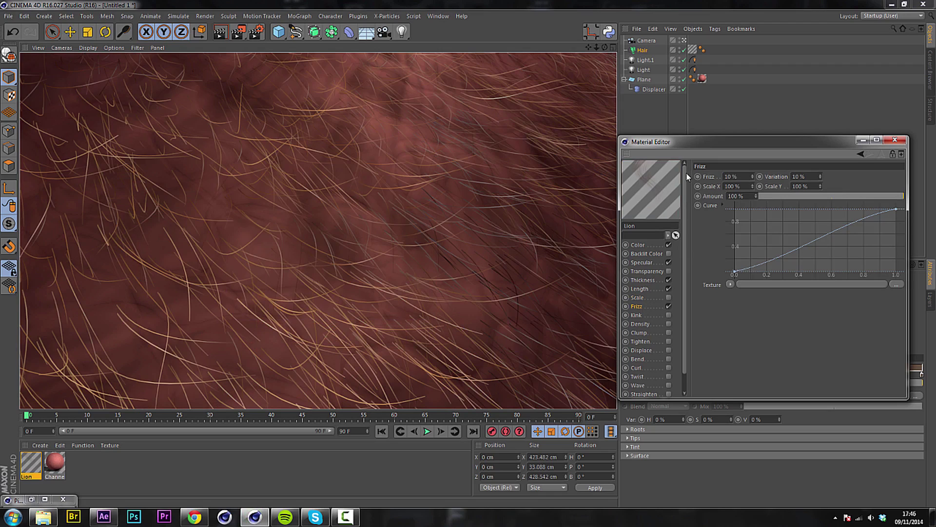
key("ctrl+r")
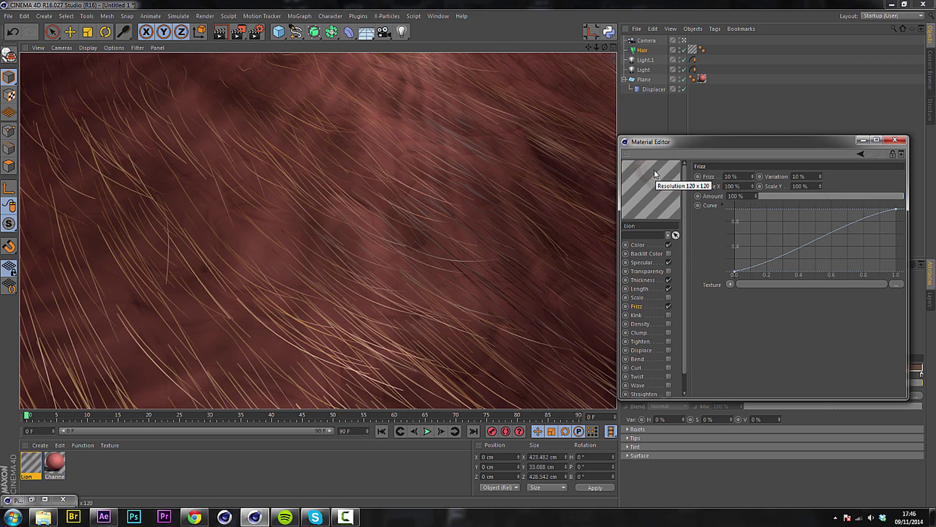
type("7")
key("Return")
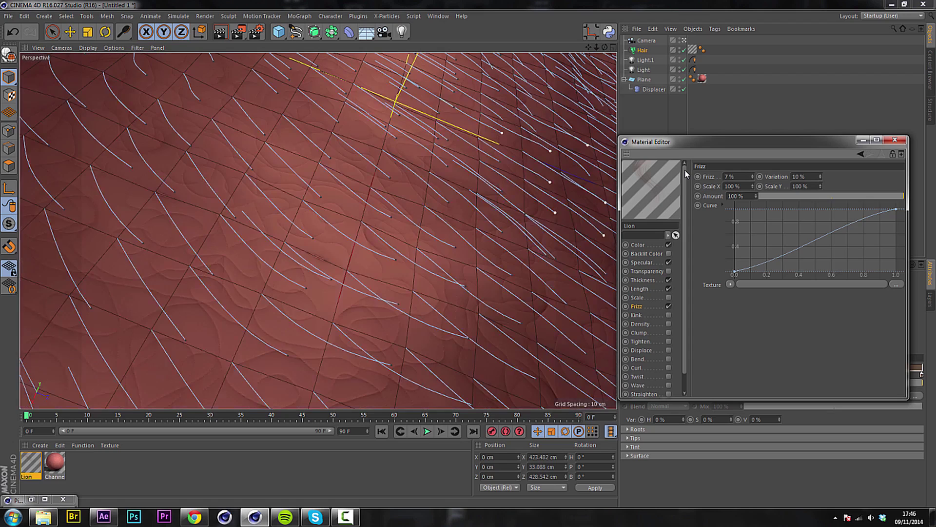
- Enable Clump with its default values and Kink at 5% in the Lion material, rendering previews
left_click(669, 333)
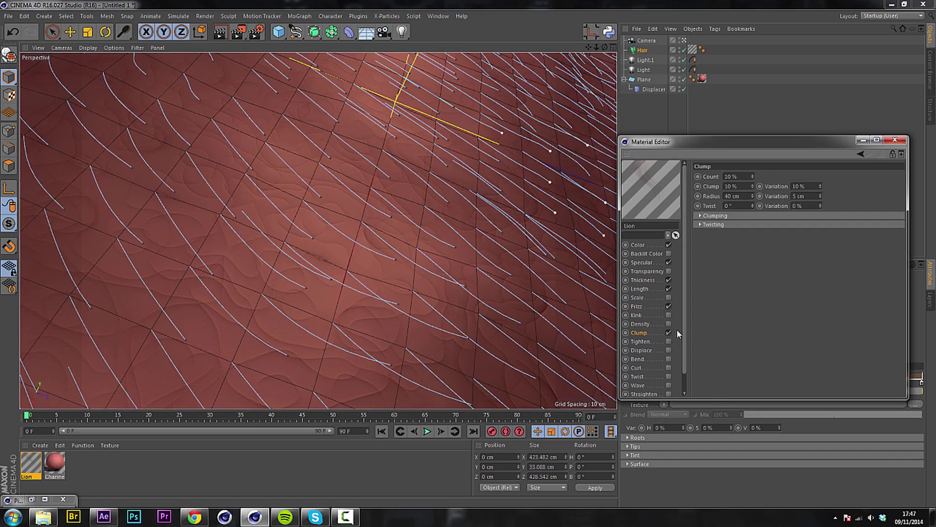
key("ctrl+r")
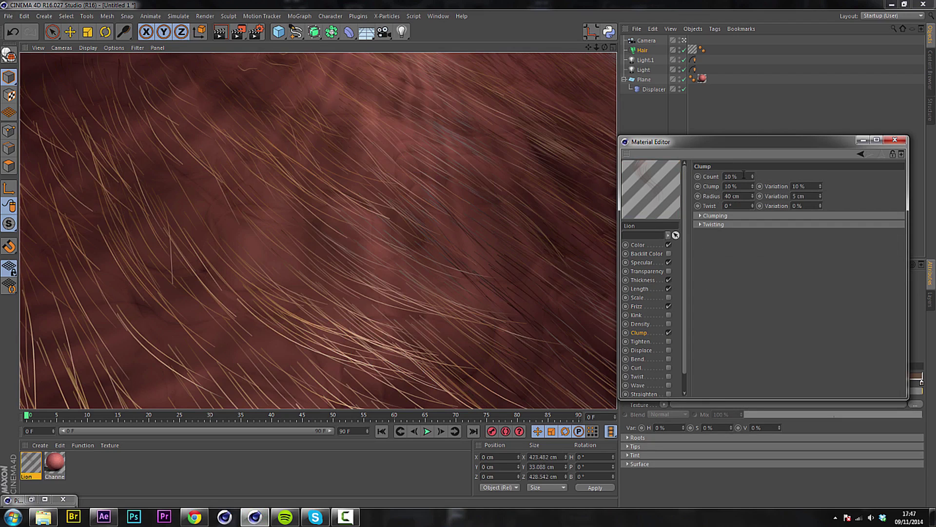
left_click(669, 315)
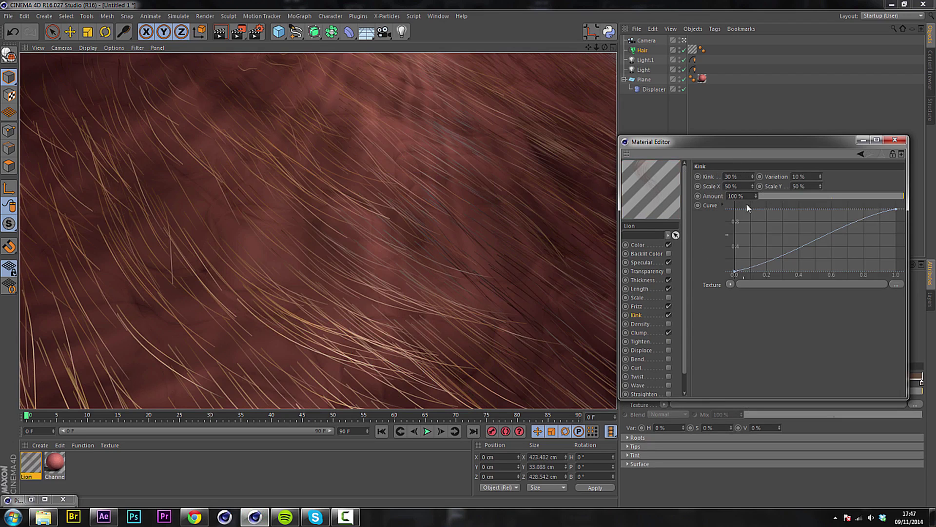
double_click(732, 176)
type("5")
key("Return")
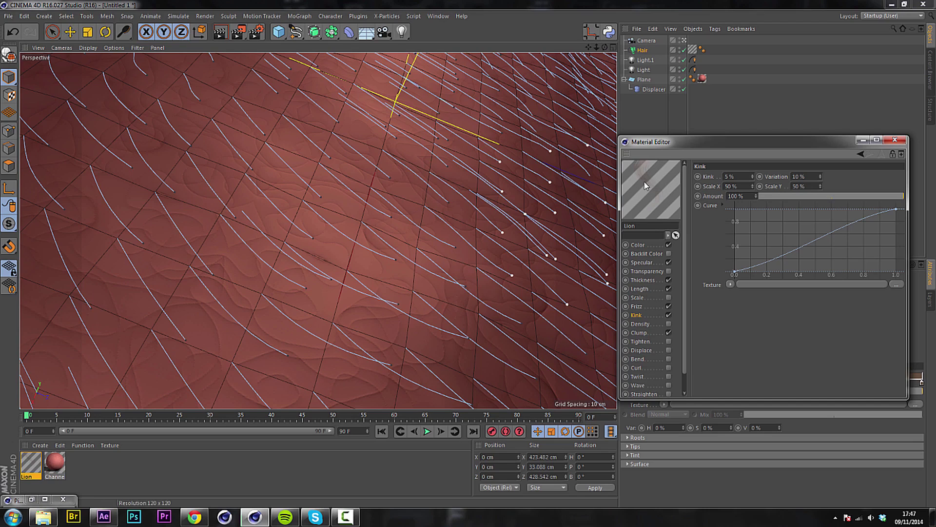
key("ctrl+r")
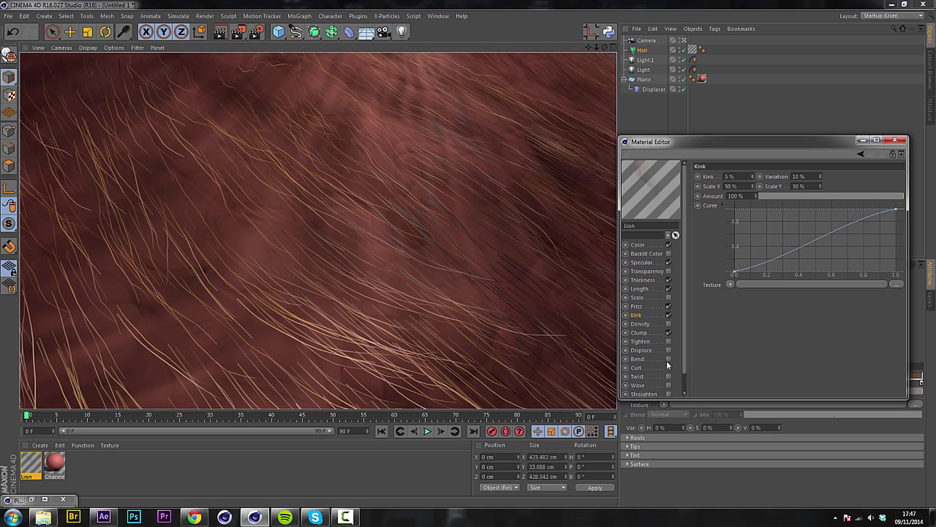
- Set the Hair object's hair count to 100000 with 7 segments and render a preview
left_click(896, 140)
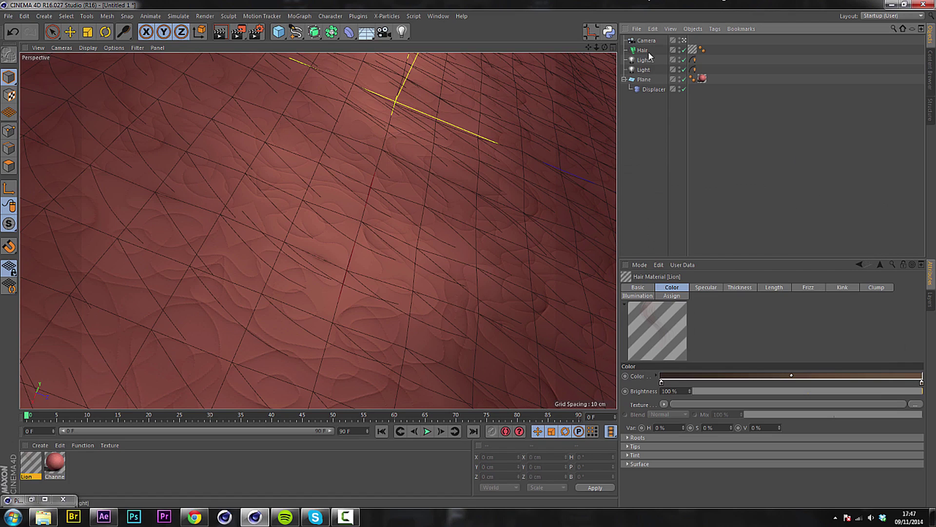
left_click(642, 50)
left_click(720, 287)
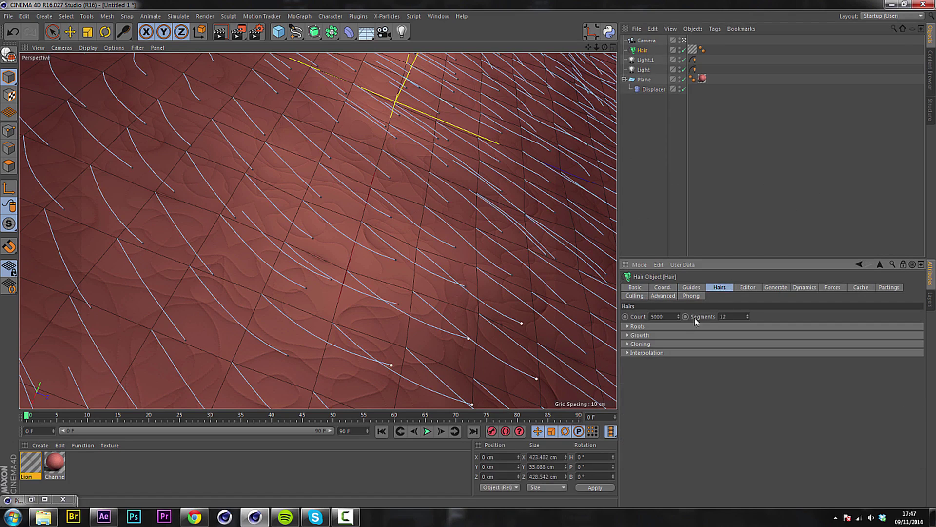
left_click(667, 315)
left_click_drag(665, 316, 613, 317)
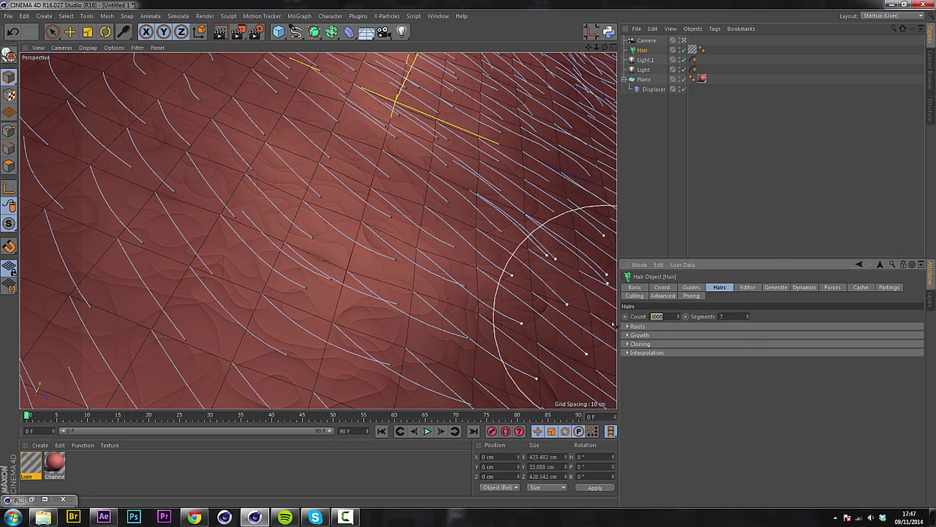
type("1000")
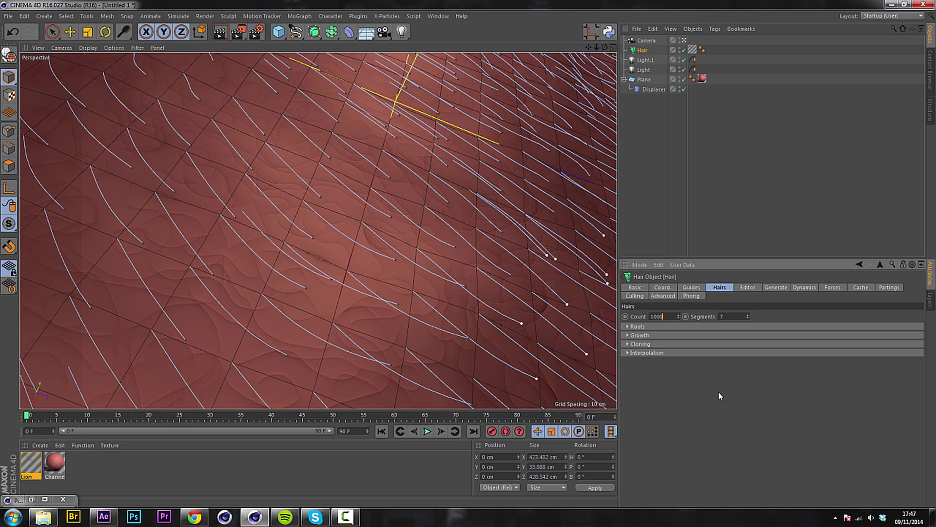
type("00")
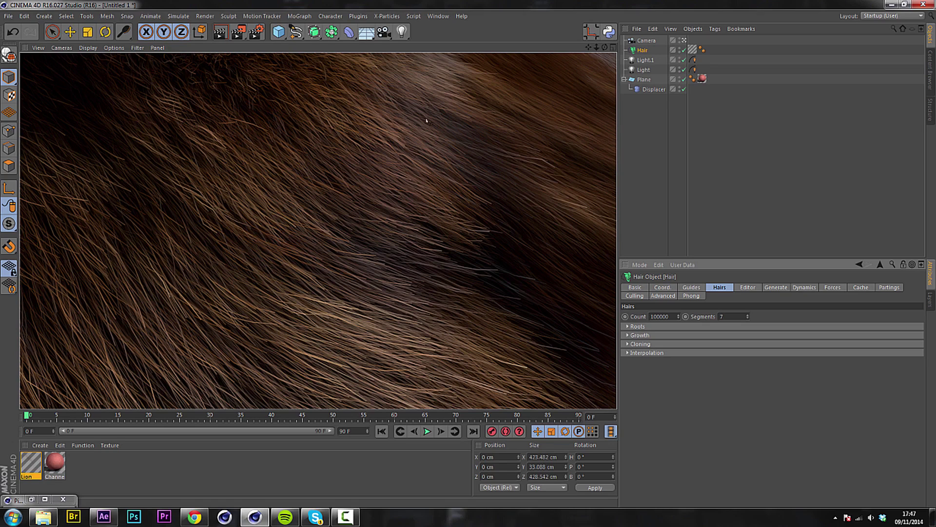
- Lower the Lion material's Frizz to 4% and Kink to 2%, and render a preview
double_click(31, 463)
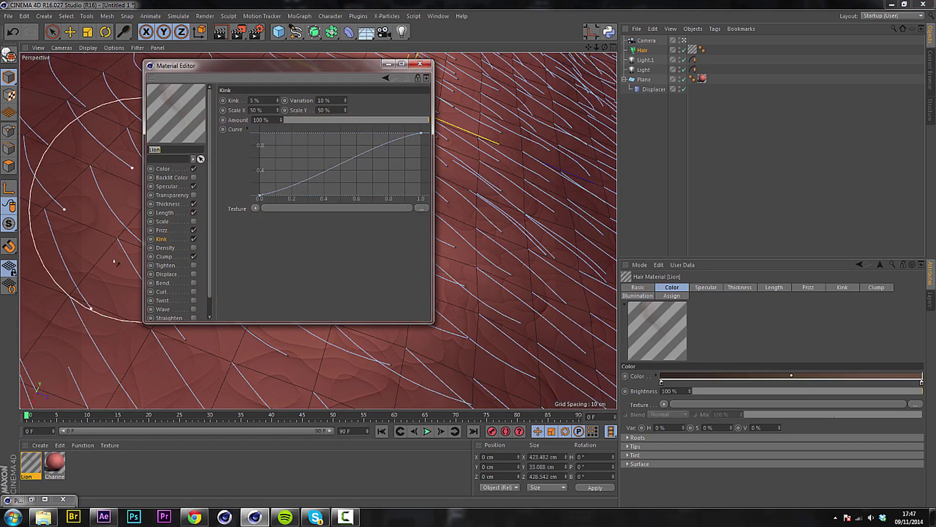
left_click(162, 229)
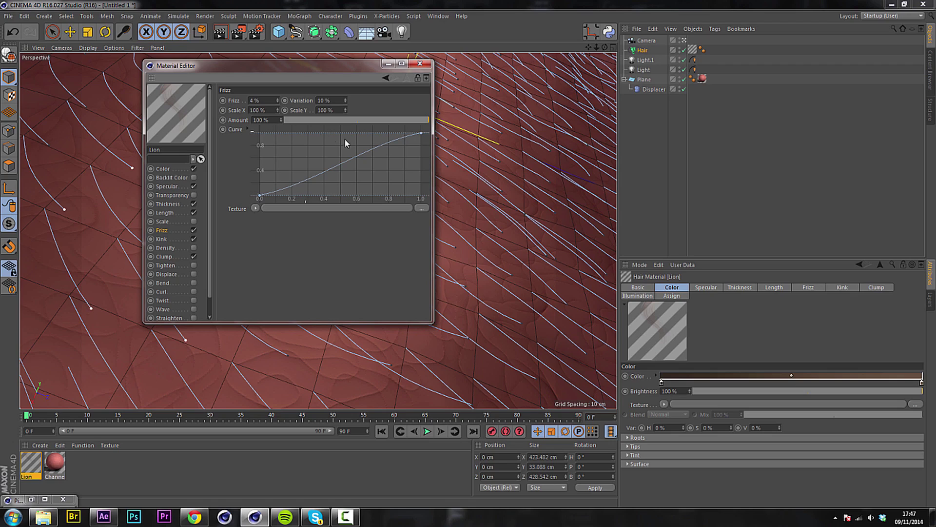
left_click(161, 238)
left_click(255, 100)
type("2")
key("Return")
left_click(419, 64)
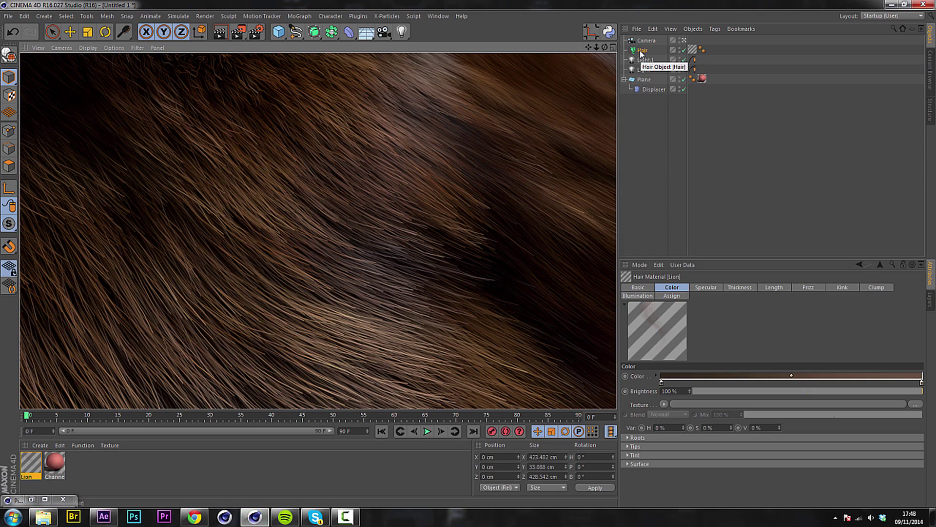
- Set the Lion material's root thickness to 0.1 cm and render a preview
double_click(39, 462)
left_click(180, 212)
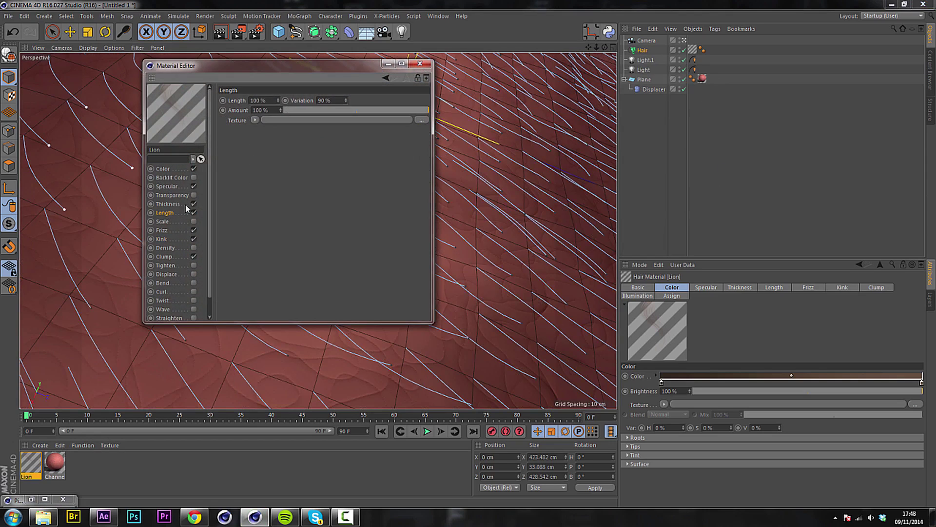
left_click(168, 204)
double_click(268, 100)
type("1")
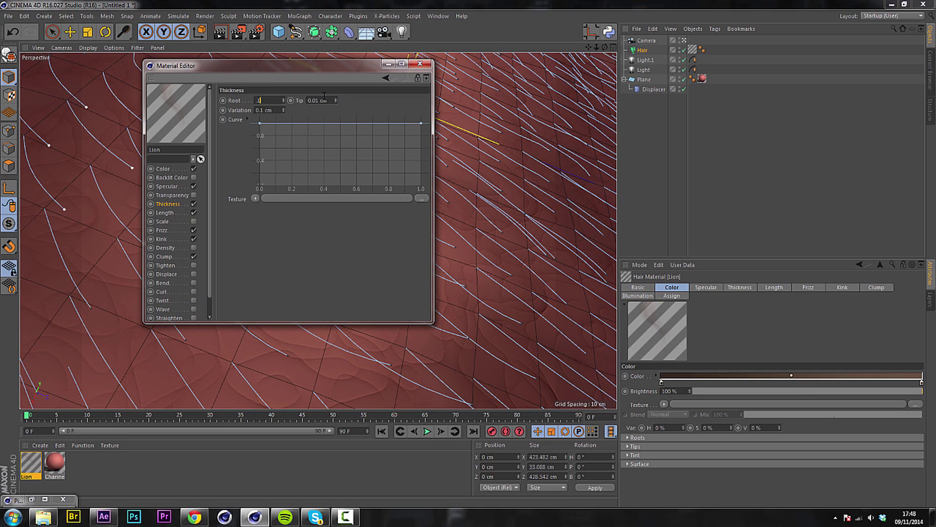
key("Return")
left_click(419, 64)
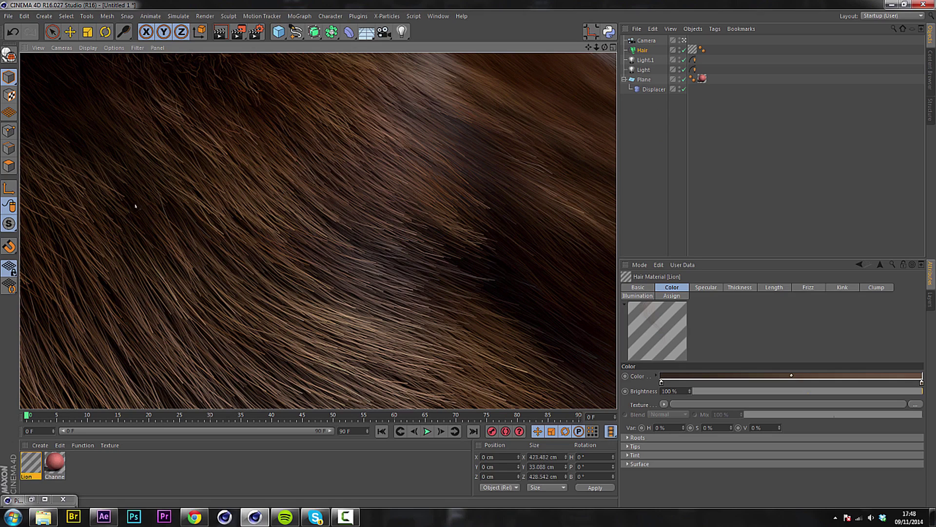
- Reshape the Lion material's thickness curve to stay thick along the hair and taper to zero at the tip, and render a preview
left_click(38, 452)
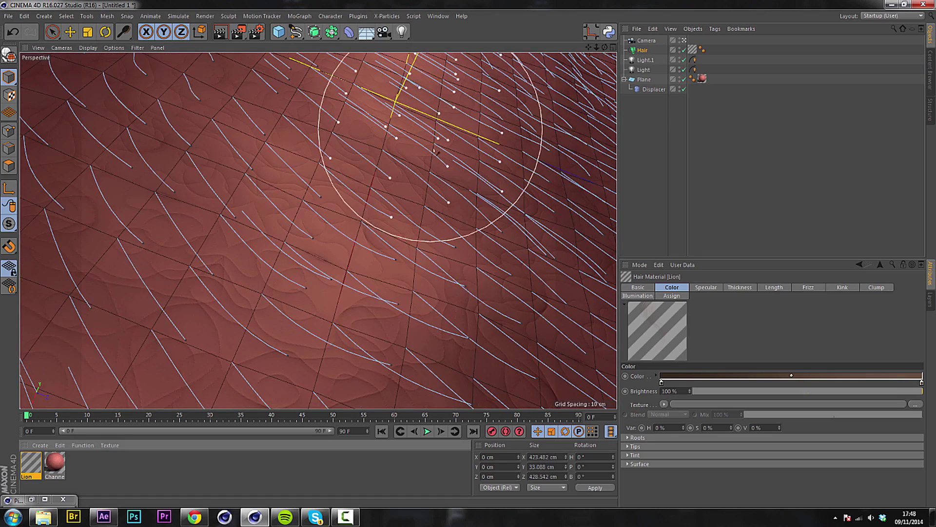
double_click(38, 463)
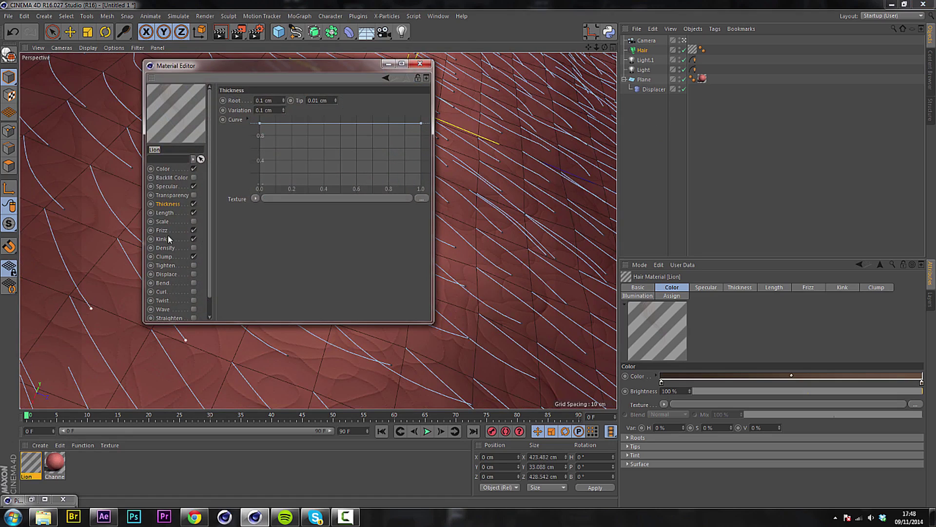
left_click(281, 123, "ctrl")
left_click_drag(422, 125, 421, 185)
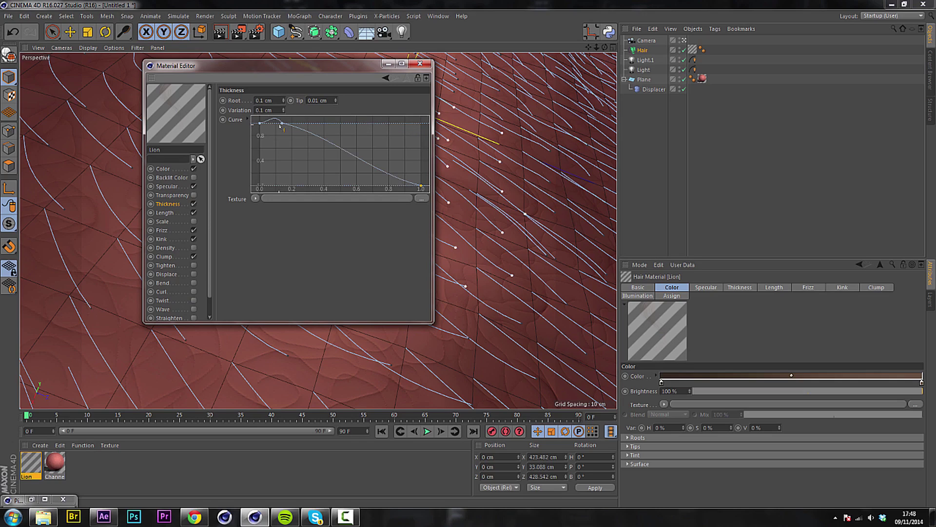
left_click_drag(282, 123, 403, 136)
left_click(420, 64)
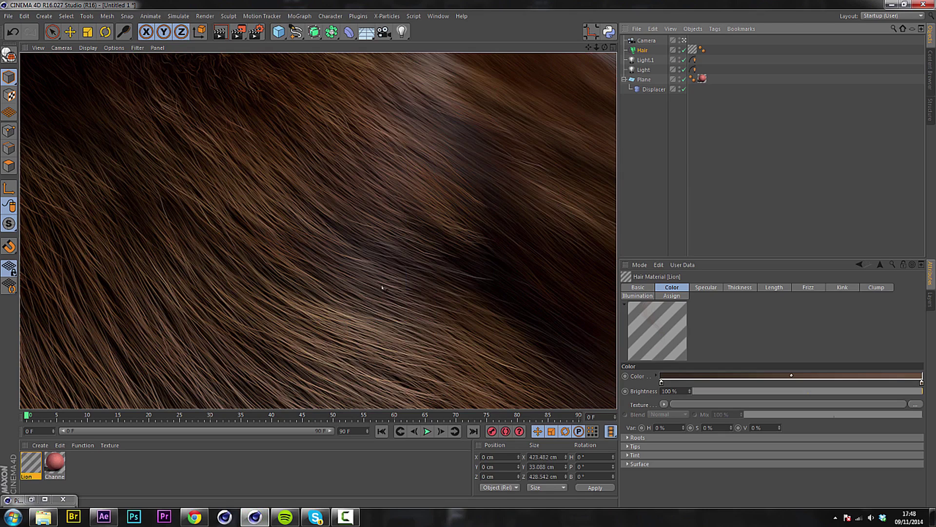
- Shorten the Hair object's guide length to 25 cm and render a preview
left_click(643, 50)
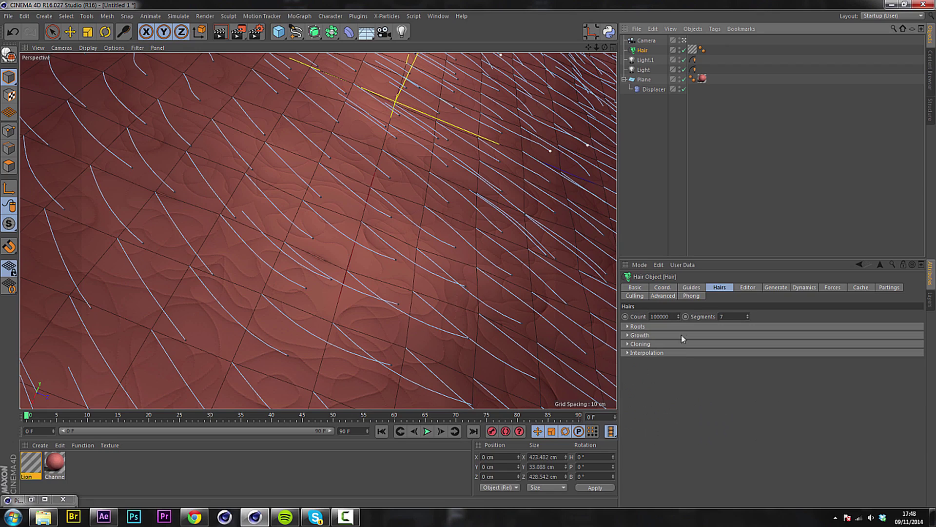
left_click(692, 287)
left_click(680, 346)
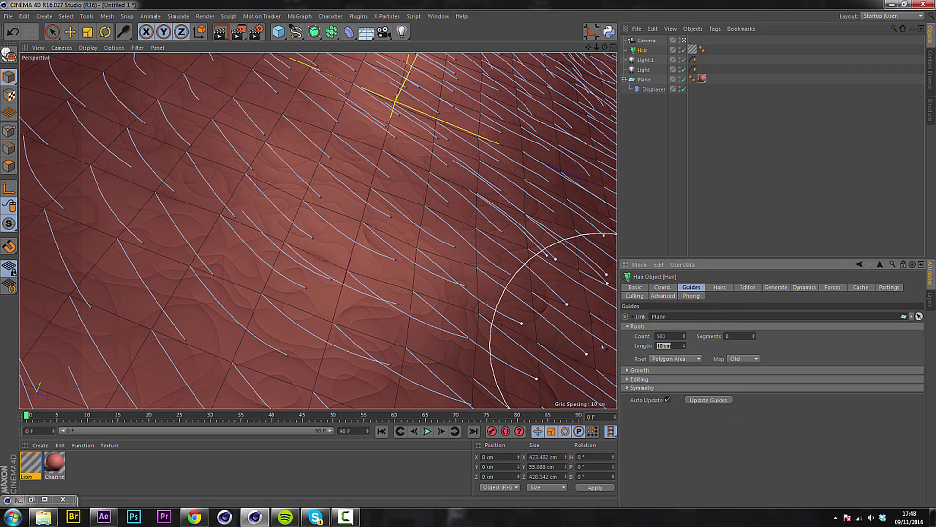
type("40")
key("Return")
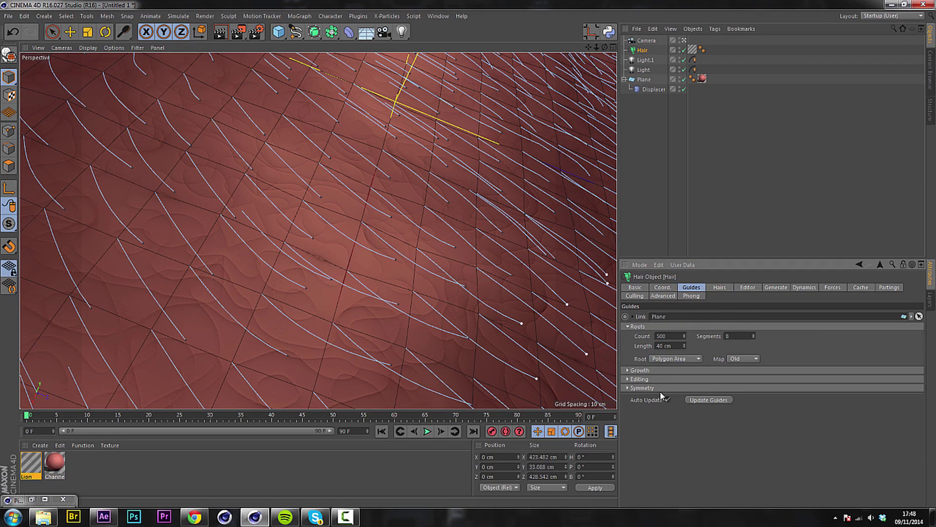
left_click(676, 346)
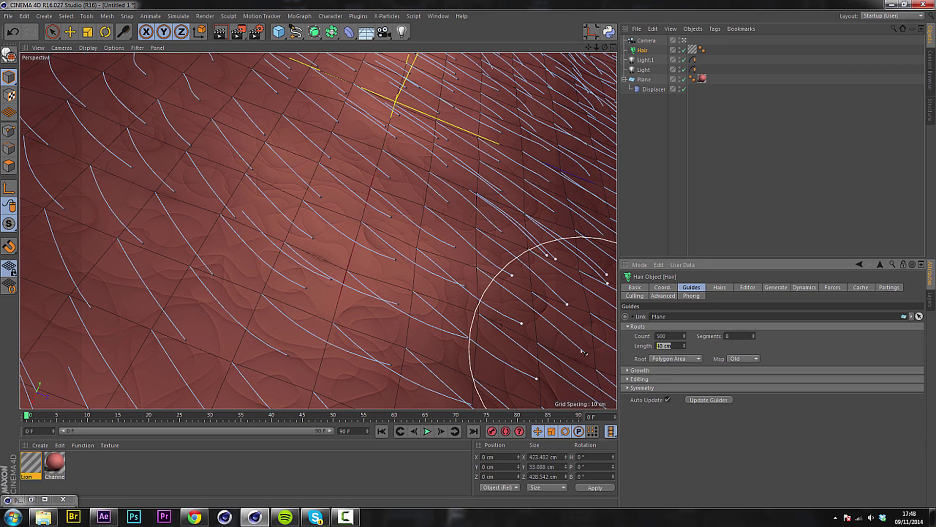
type("25")
key("Return")
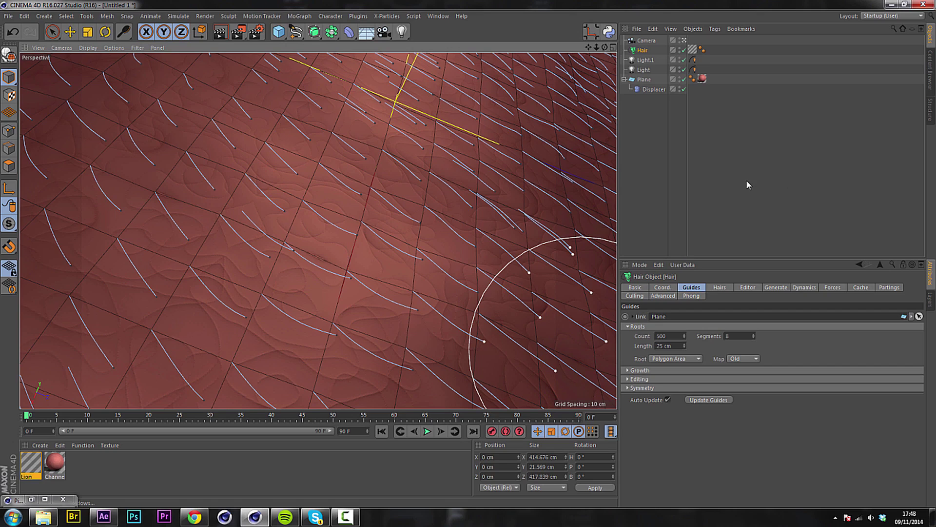
key("ctrl+r")
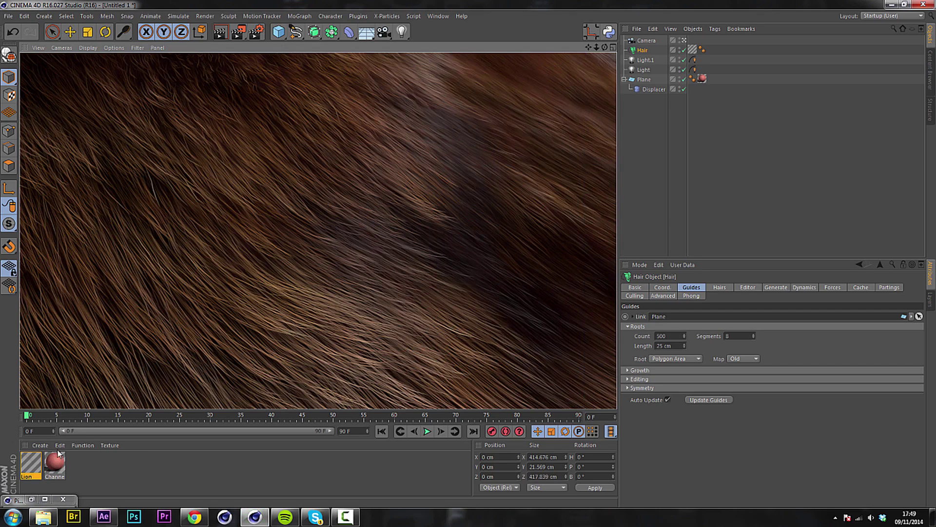
- Set the Lion material's Clump count to 30% and render a preview
double_click(26, 468)
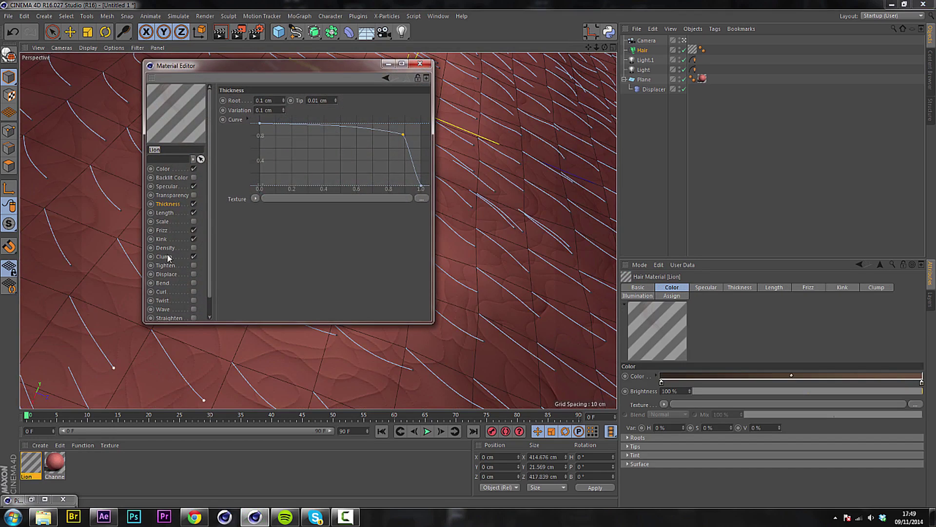
left_click(165, 256)
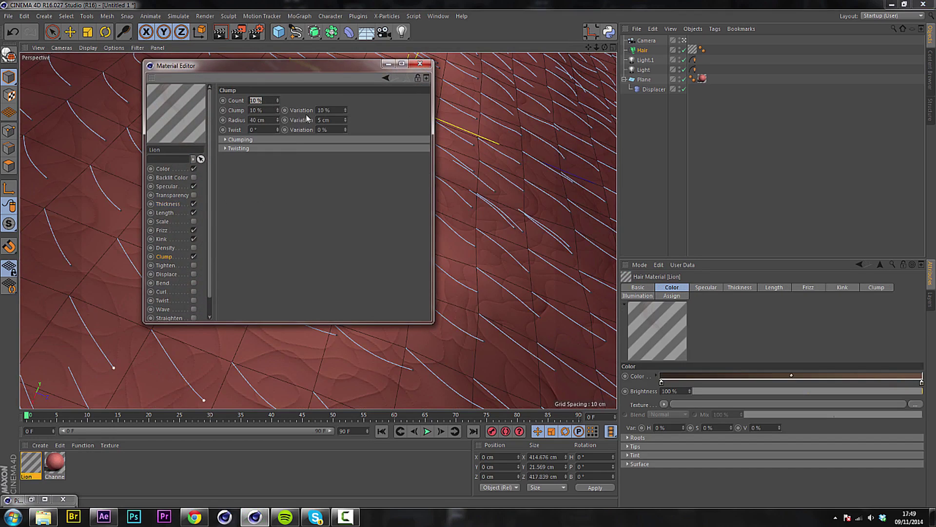
type("20")
key("Tab")
key("shift+Tab")
type("30")
key("Return")
key("Escape")
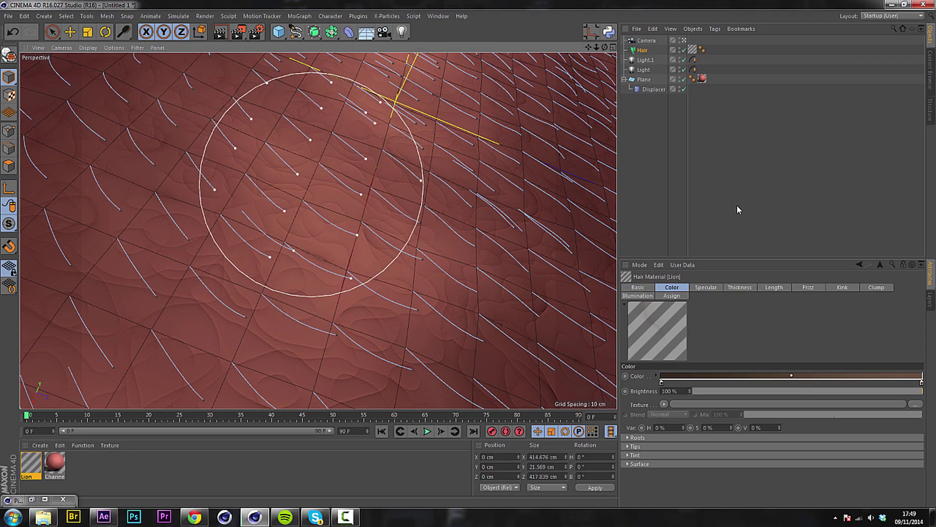
key("ctrl+r")
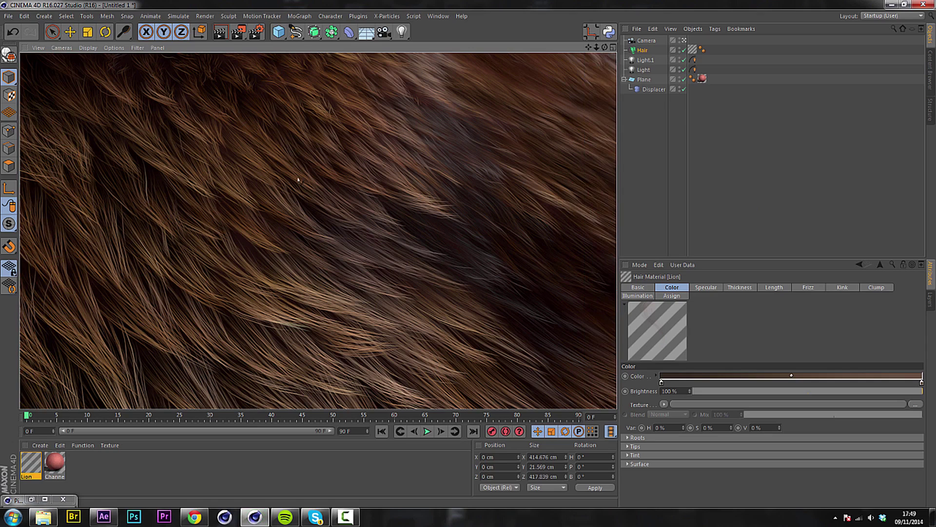
- Set the render output resolution to 1280 x 720 pixels
left_click_drag(407, 200, 399, 201, "alt")
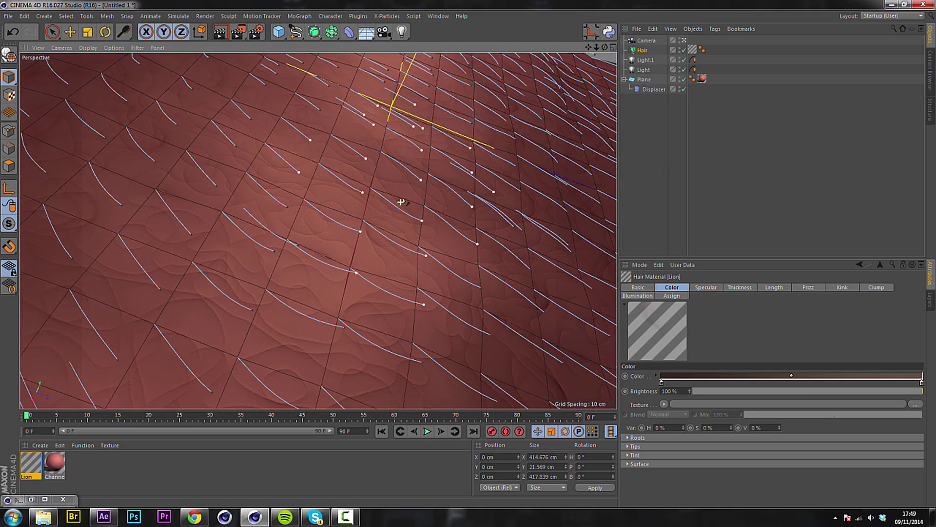
left_click(256, 31)
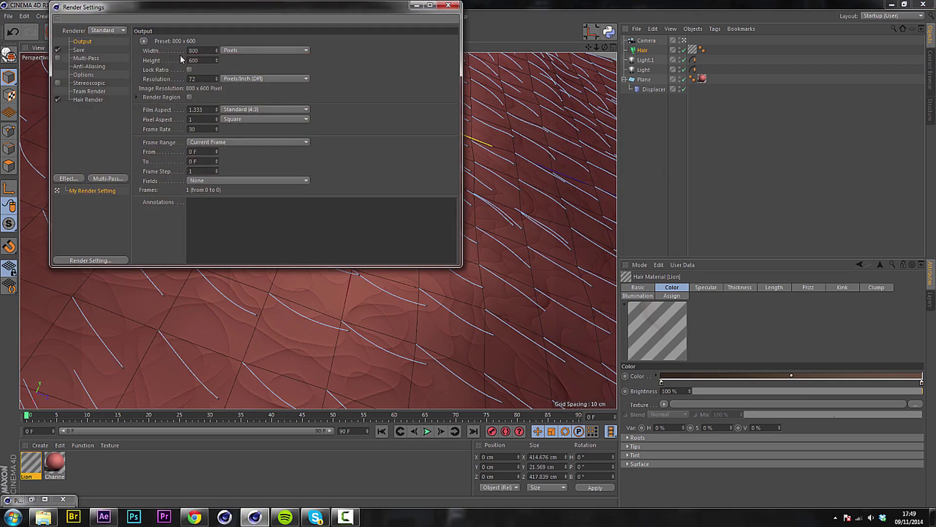
type("1280")
key("Tab")
type("720")
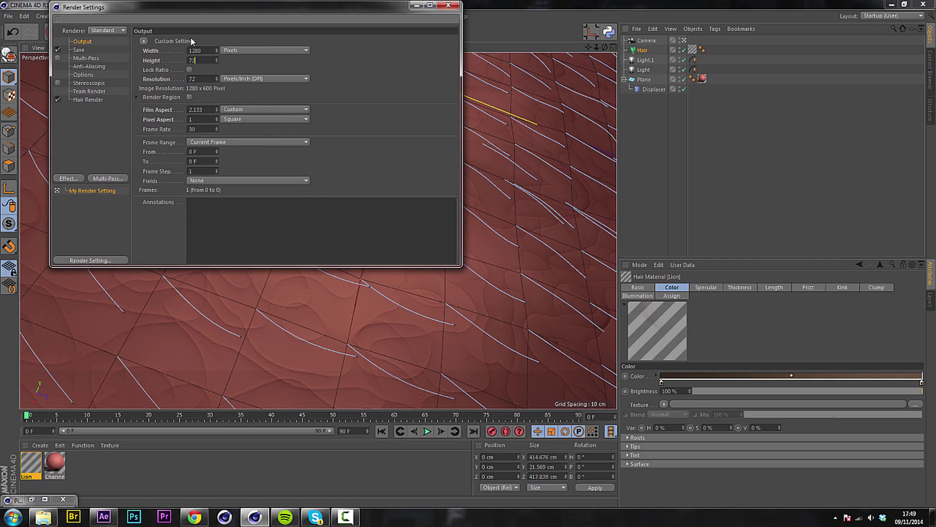
key("Return")
- Set the render anti-aliasing to Best with a min level of 2x2 and a max level of 4x4, and close the render settings
left_click(89, 67)
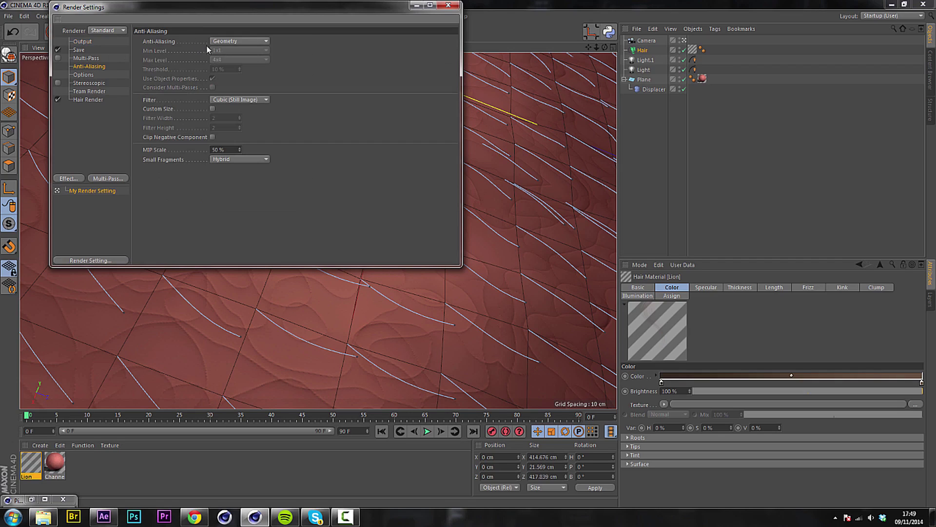
left_click(226, 41)
left_click(224, 71)
left_click(229, 60)
left_click(222, 79)
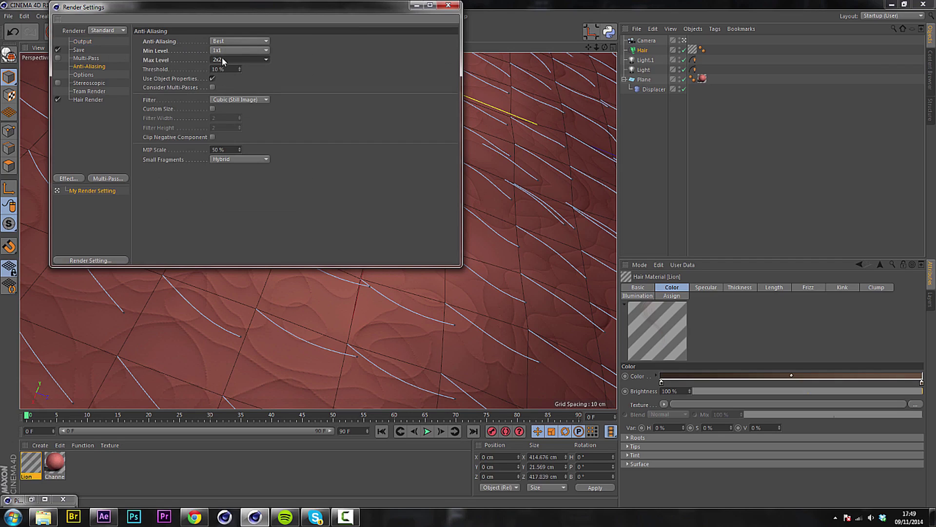
left_click(222, 50)
left_click(222, 70)
left_click(222, 60)
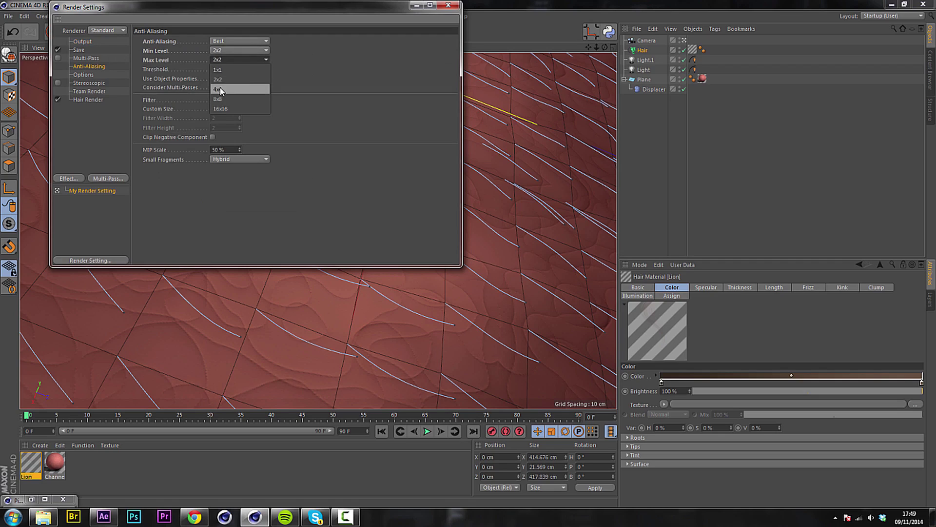
left_click(218, 89)
left_click(105, 100)
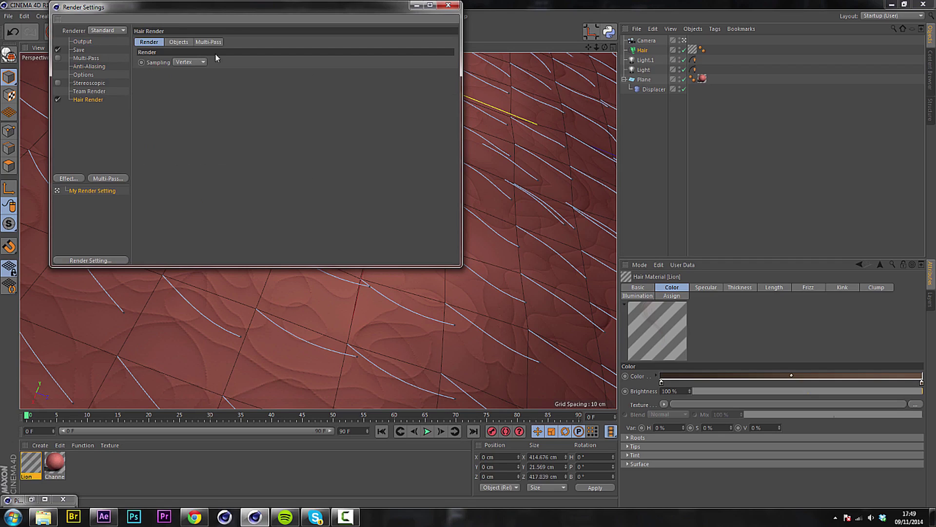
left_click(179, 42)
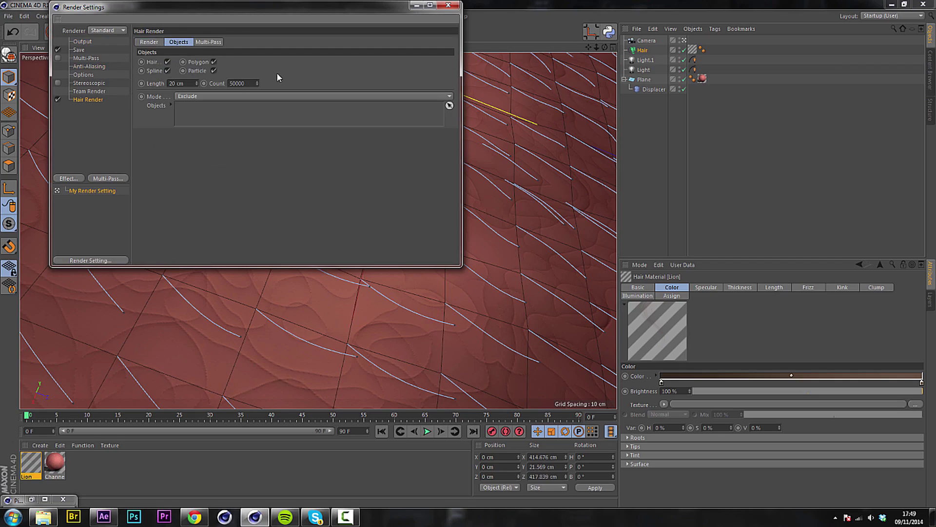
left_click(210, 42)
left_click(449, 5)
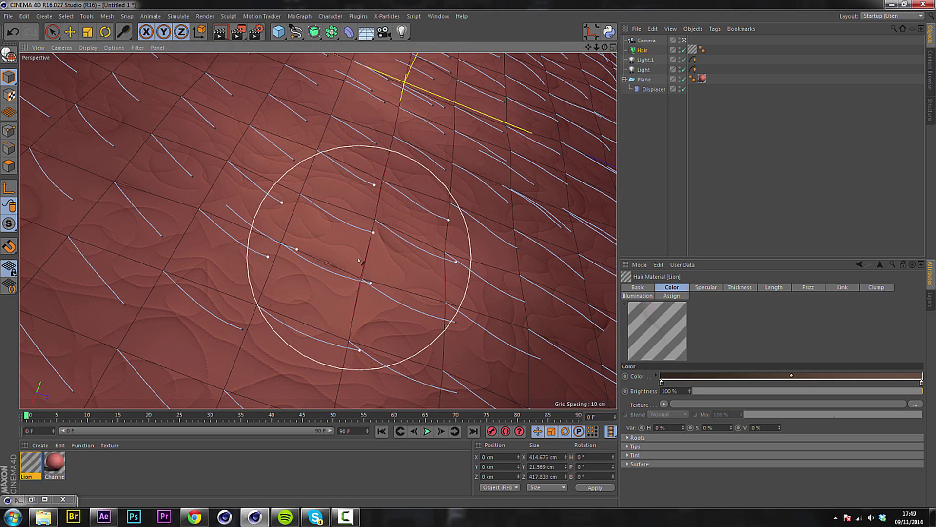
- Set the Hair object's hair count to 250000
left_click_drag(398, 249, 393, 249, "alt")
left_click(641, 51)
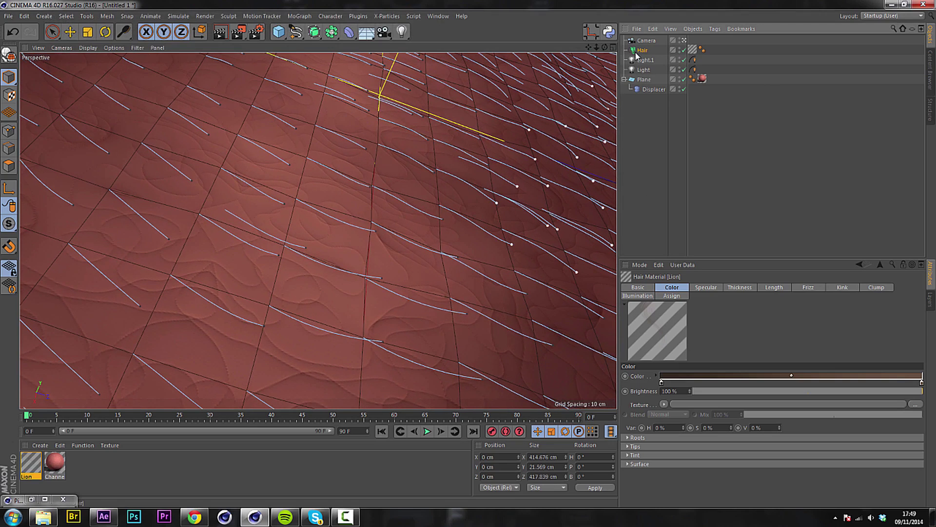
left_click(718, 289)
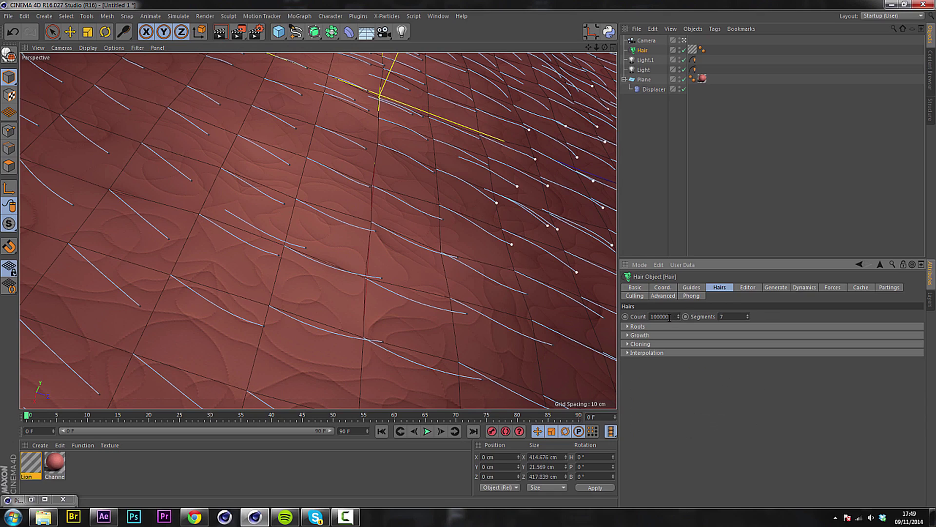
left_click_drag(669, 316, 576, 318)
type("250000")
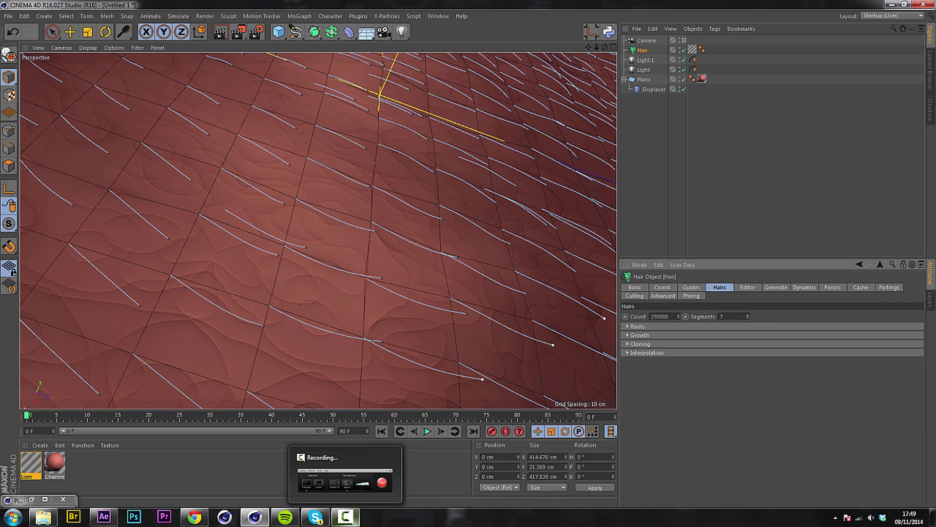
left_click(345, 517)
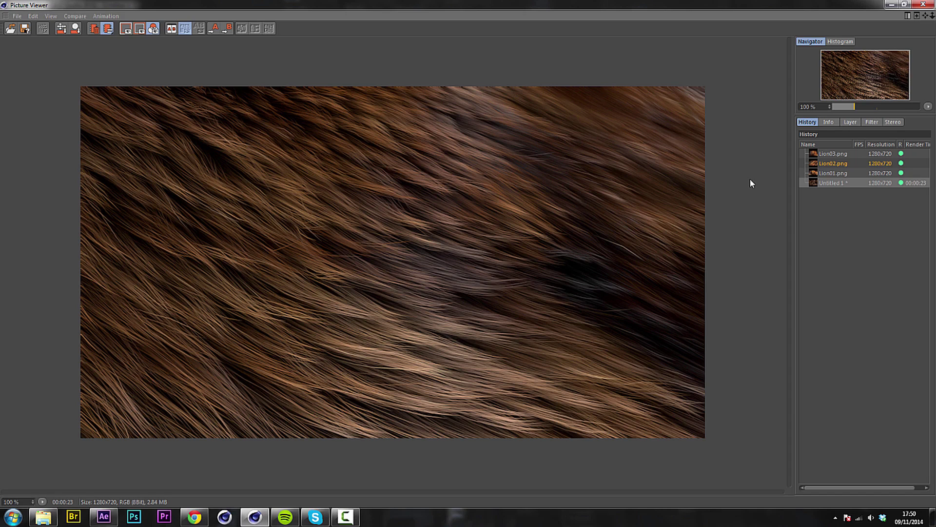
- Compare the new render with Lion02.png and save it as a 16 bits/channel TIFF named Tutorial in the Lion folder
left_click(833, 163)
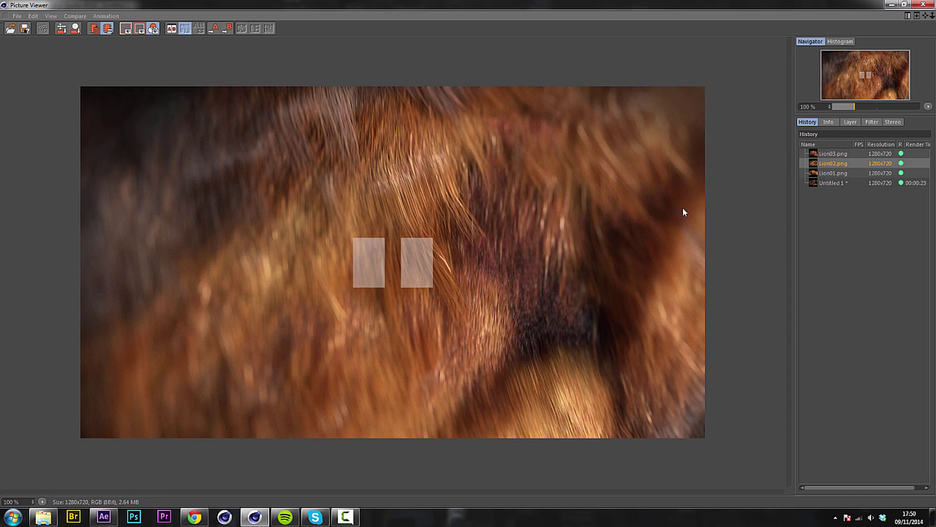
left_click(820, 183)
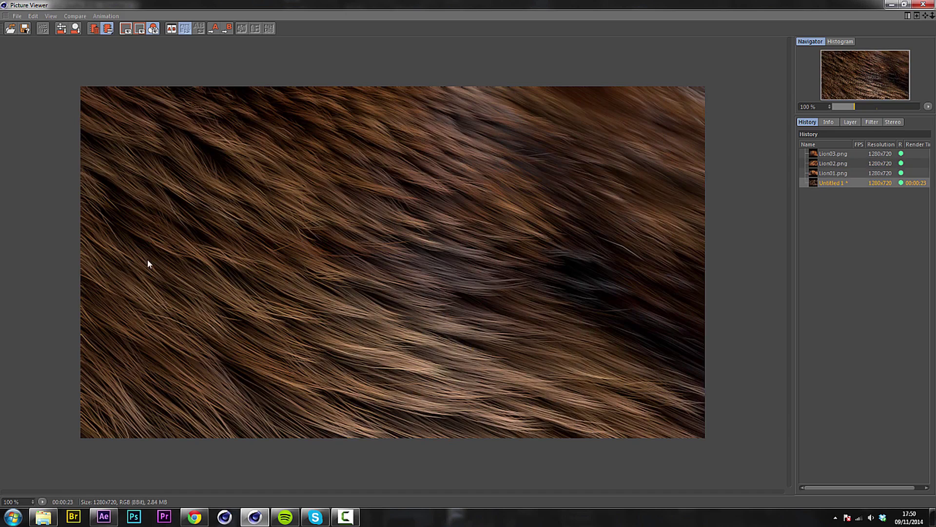
left_click(25, 30)
left_click(73, 44)
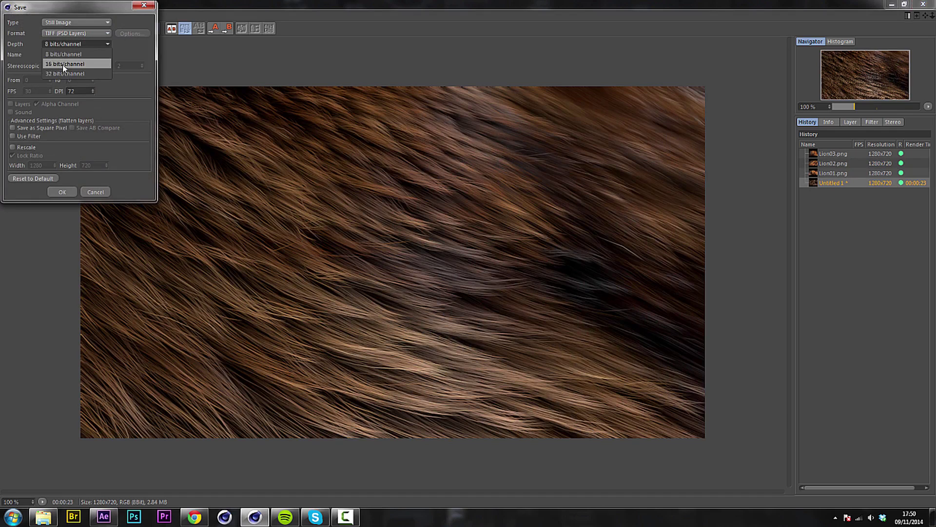
left_click(64, 64)
left_click(70, 195)
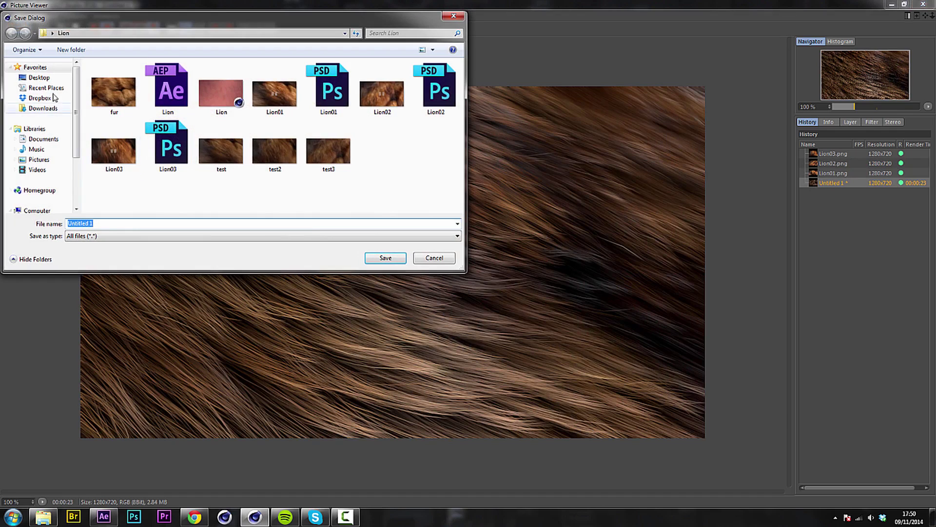
type("Tutorial")
left_click(385, 258)
- Switch to After Effects, import the Tutorial TIFF from the Lion folder, and create a composition from it
left_click(103, 516)
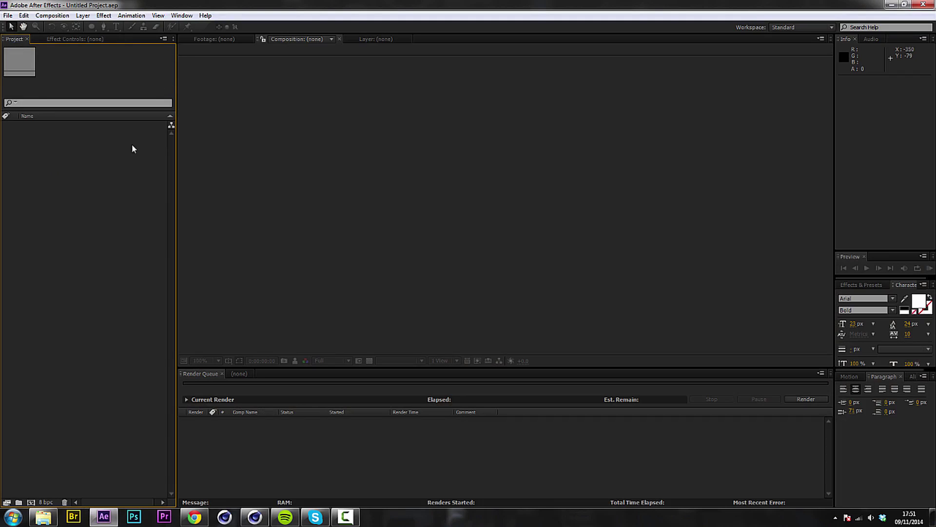
double_click(121, 194)
left_click(28, 47)
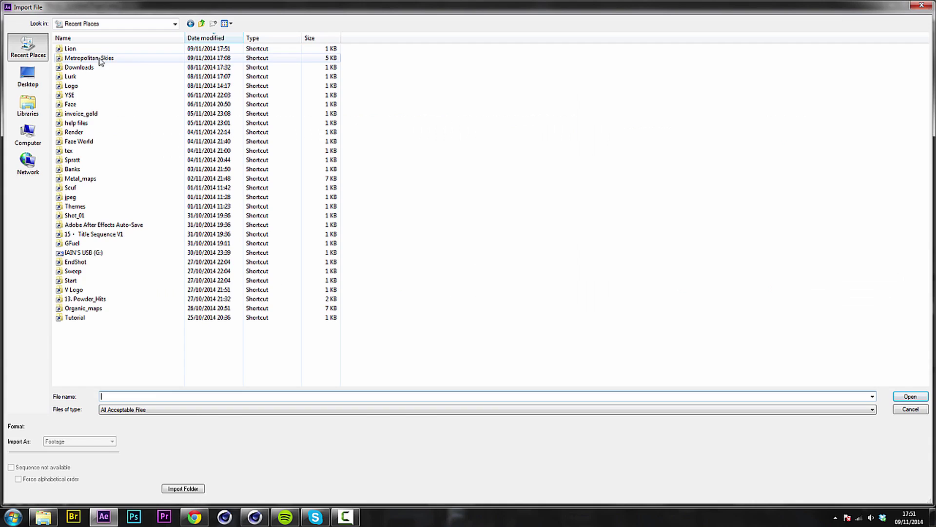
double_click(100, 64)
double_click(693, 69)
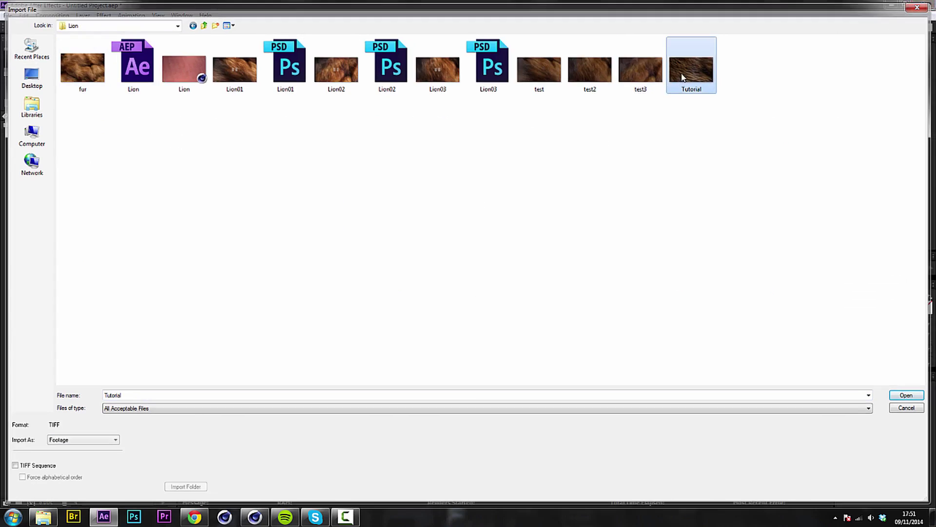
left_click_drag(96, 123, 7, 501)
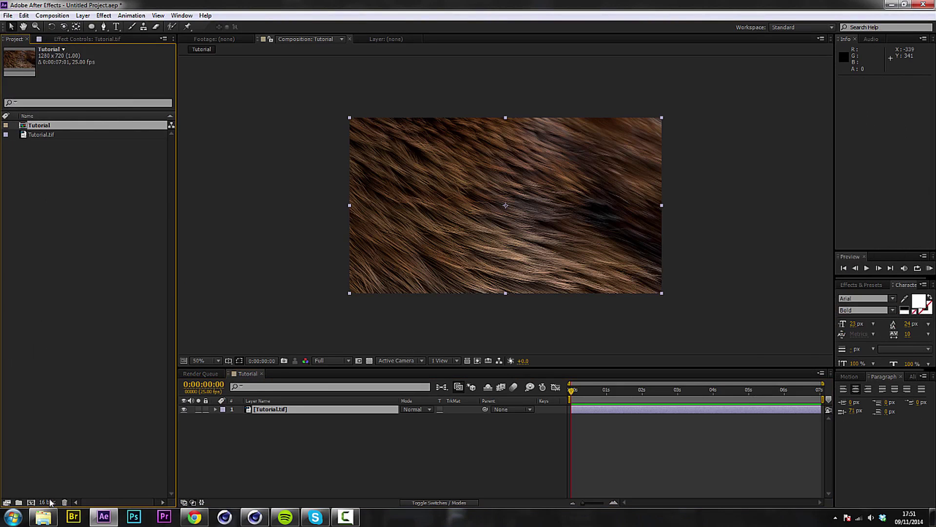
- Add an adjustment layer above the Tutorial.tif layer and name it Level
scroll(493, 217, "up", 1)
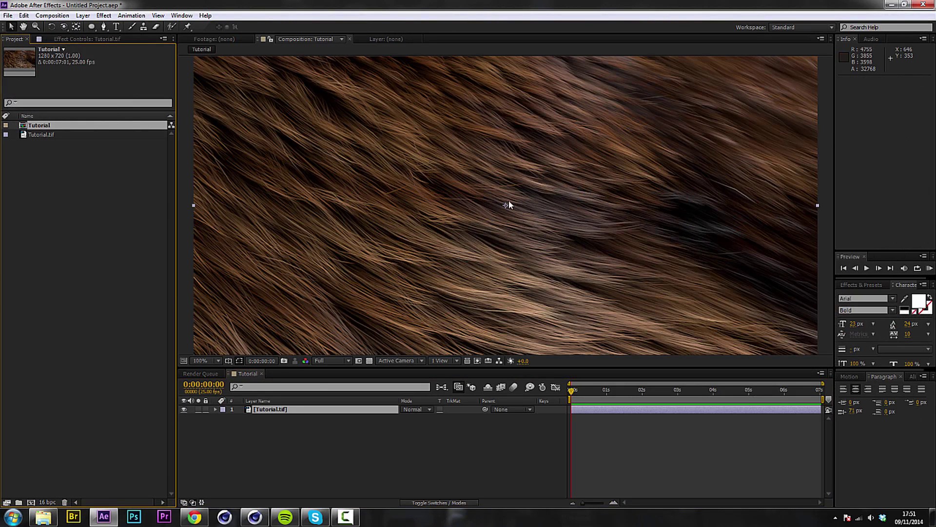
scroll(386, 252, "down", 1)
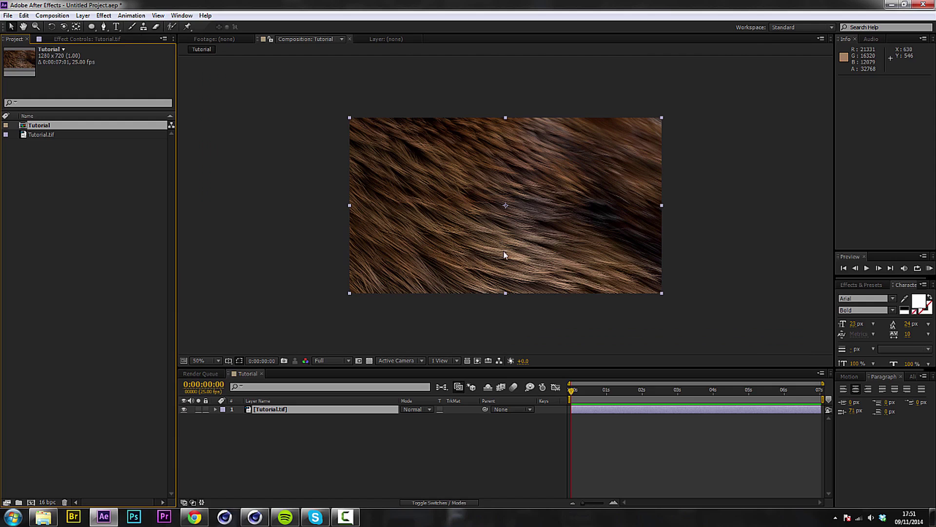
key("slash")
key("comma")
key("comma")
left_click(276, 438)
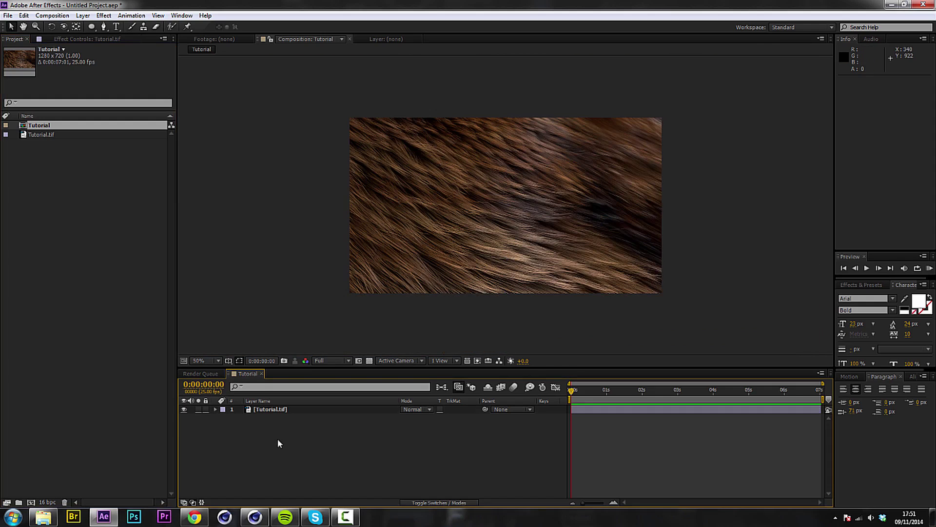
key("ctrl+alt+y")
key("Return")
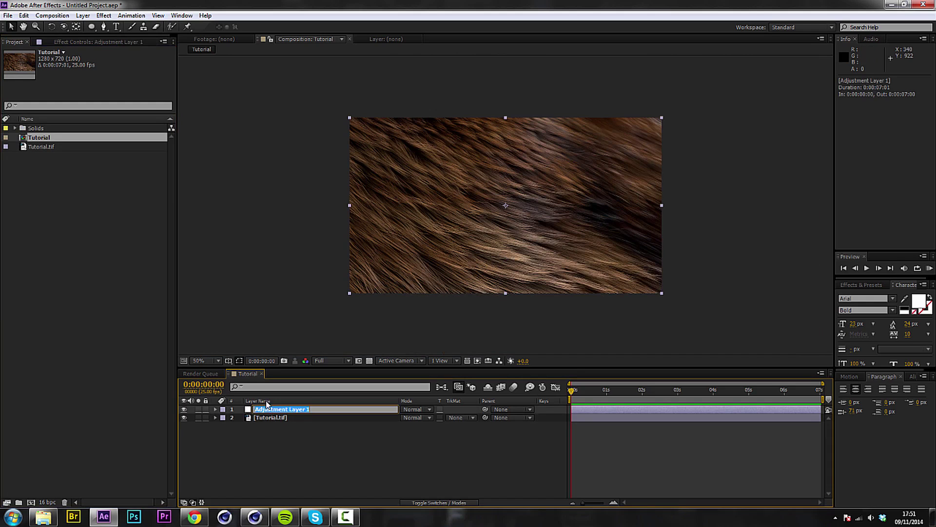
type("Level")
key("Return")
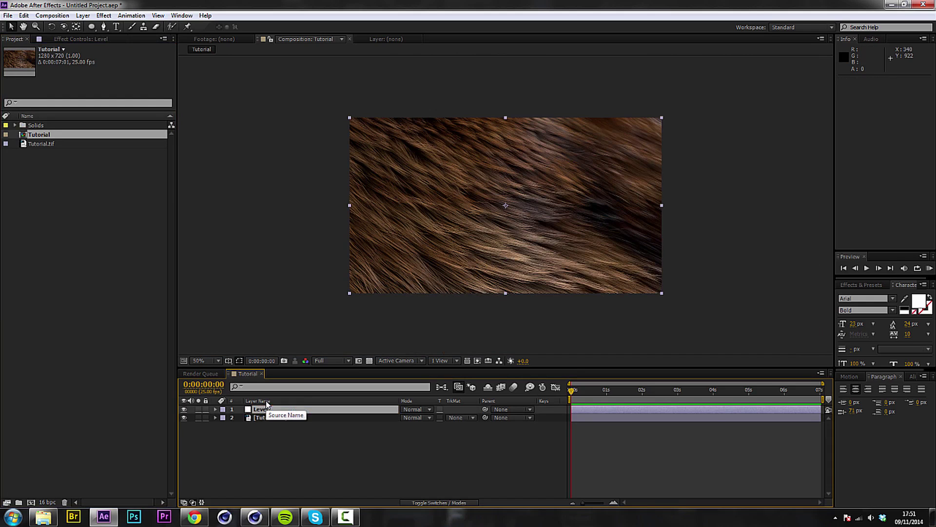
- Apply a Levels effect to the Level layer, lowering Input White to about 22250 and Gamma to about 0.73
left_click(101, 39)
right_click(72, 130)
mouse_move(100, 127)
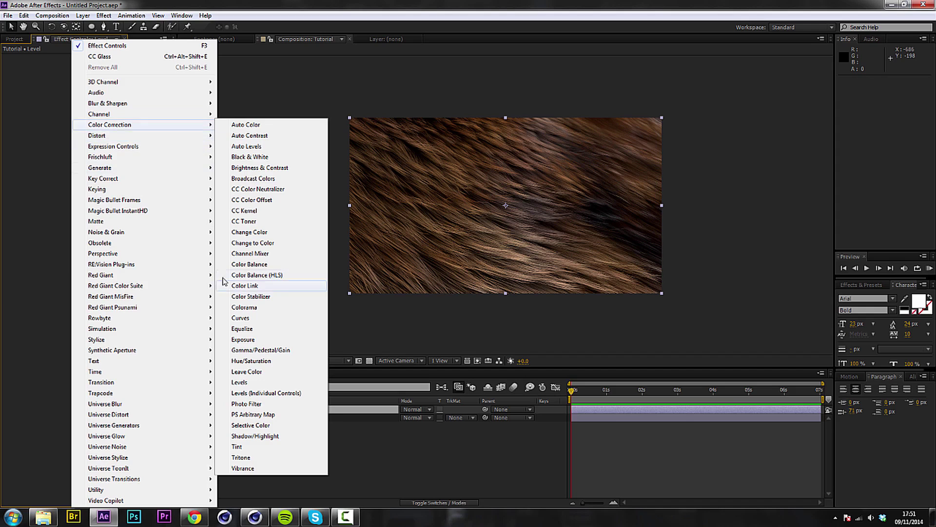
left_click(251, 383)
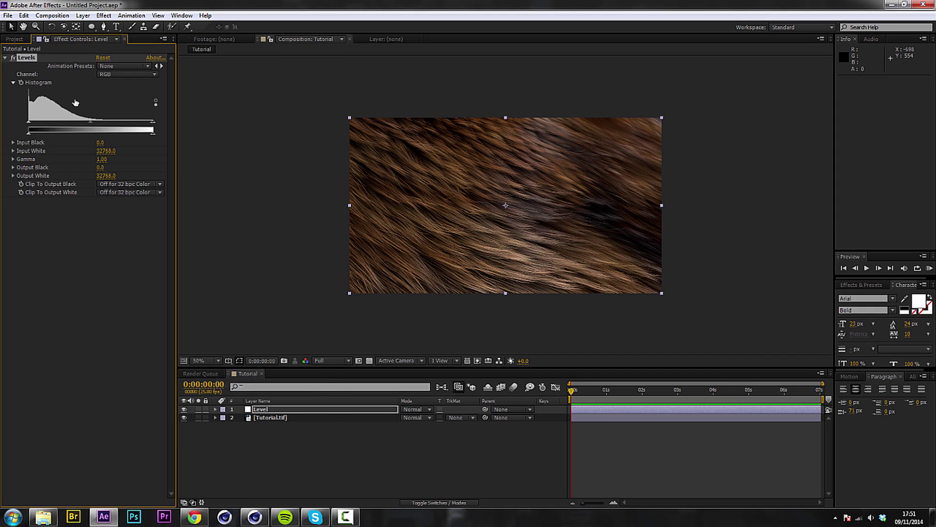
left_click_drag(152, 128, 116, 127)
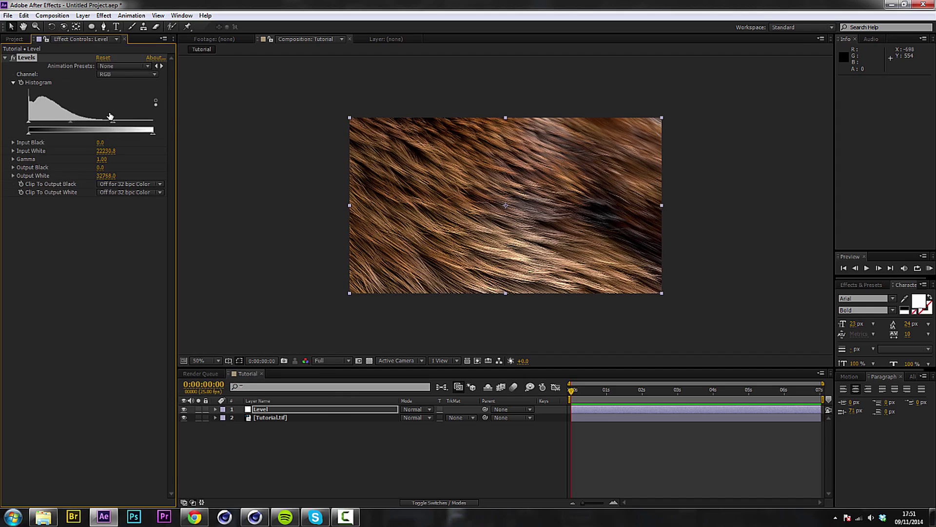
scroll(495, 187, "up", 1)
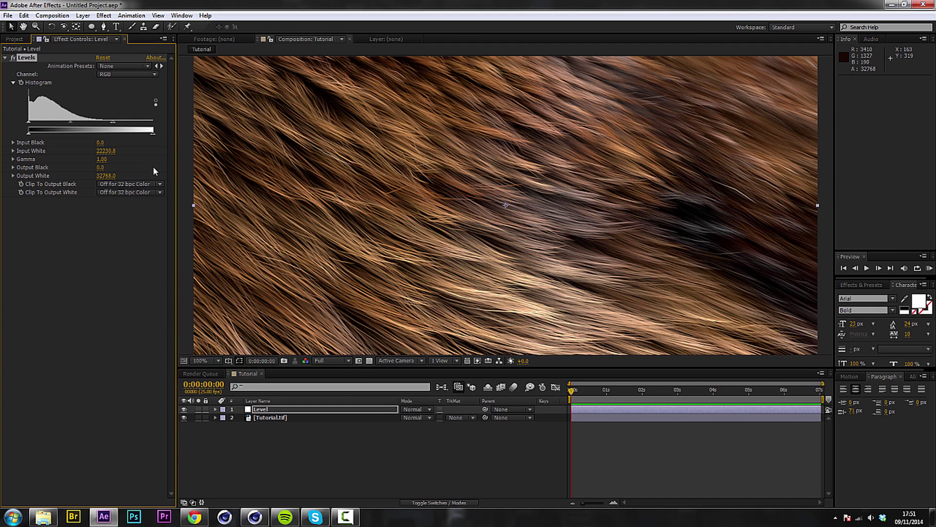
left_click_drag(73, 127, 77, 127)
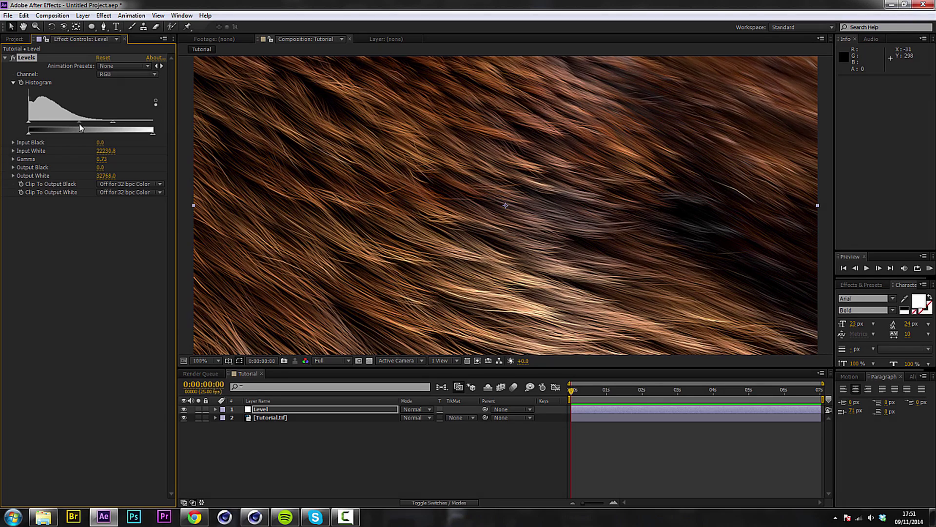
- Readjust the Level layer's Levels effect, setting Input White to about 26214 and Gamma to about 0.97
key("comma")
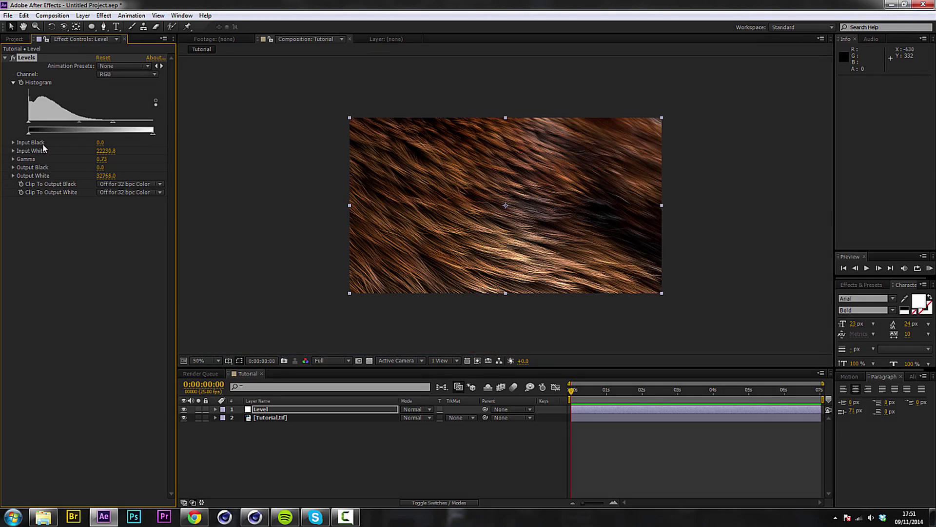
left_click_drag(116, 123, 71, 127)
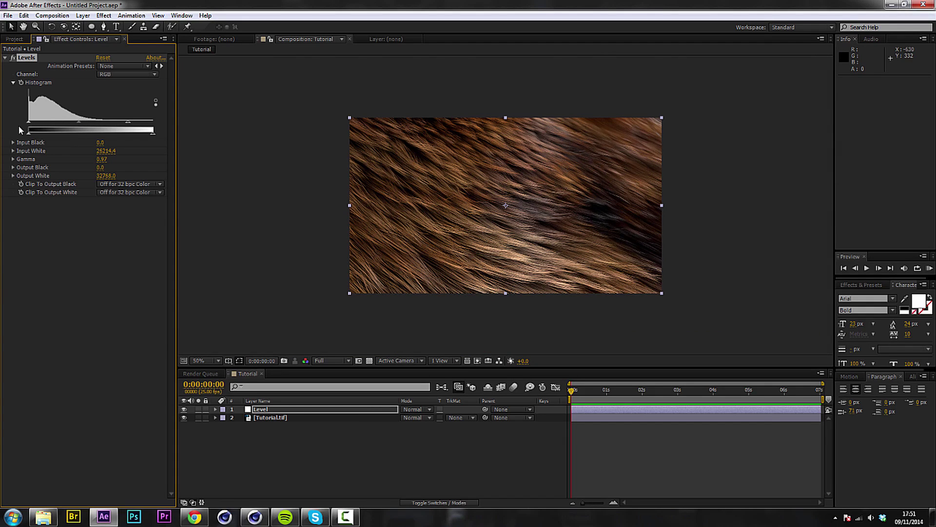
key("period")
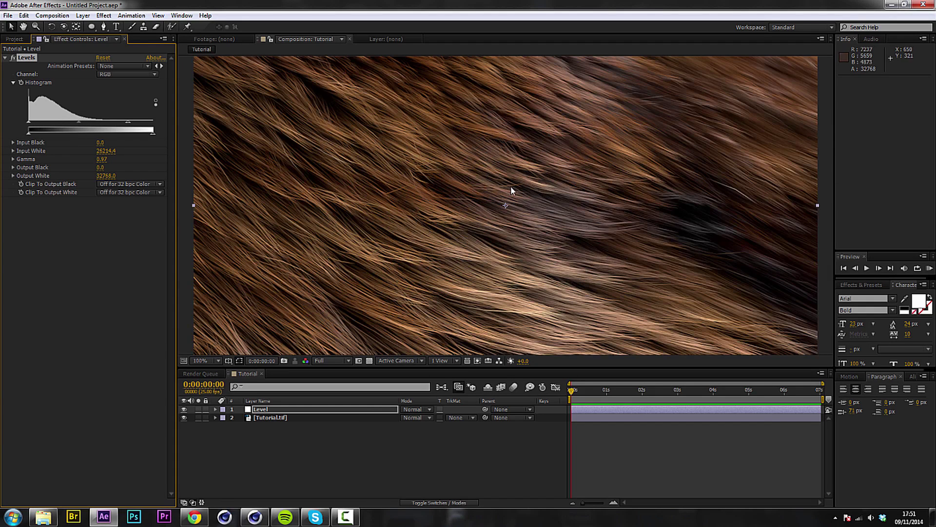
key("comma")
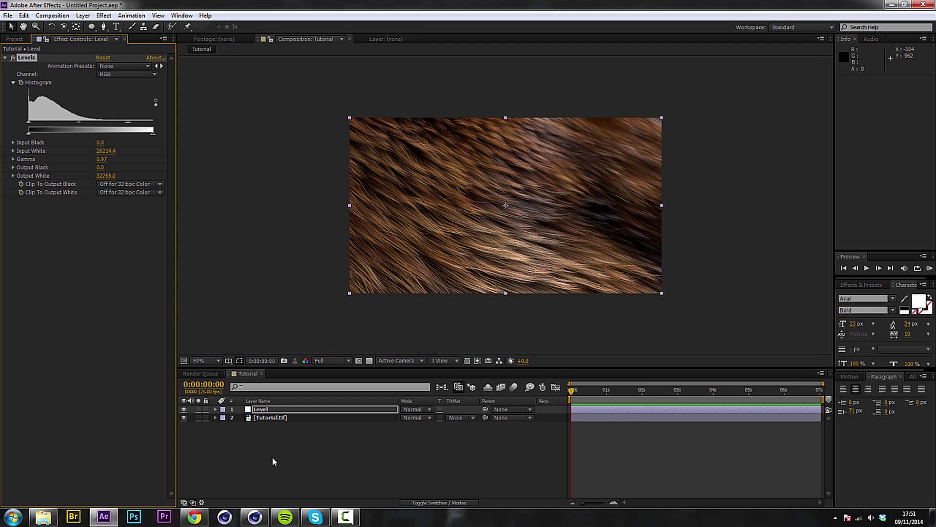
- Create a black 1280 x 720 px solid named DepthMatte above the Level layer
key("ctrl+y")
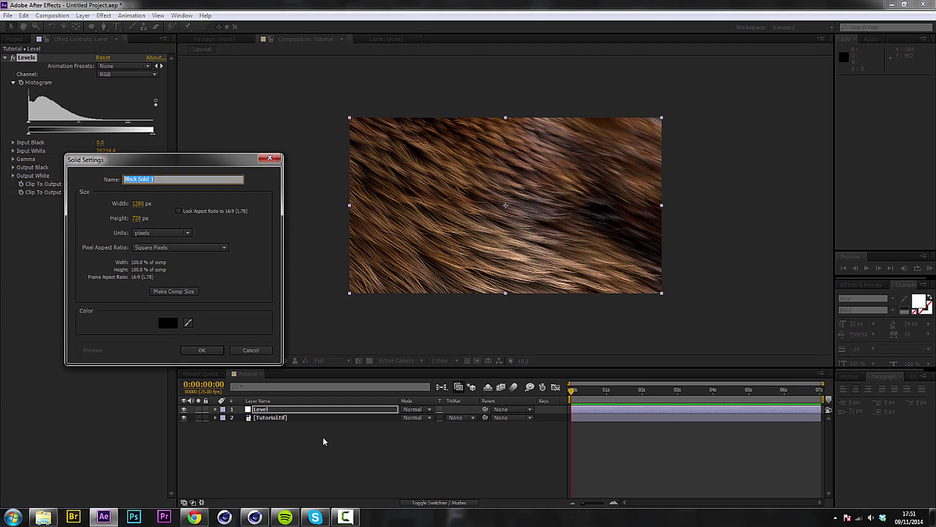
type("D")
type("epthMatte")
key("Return")
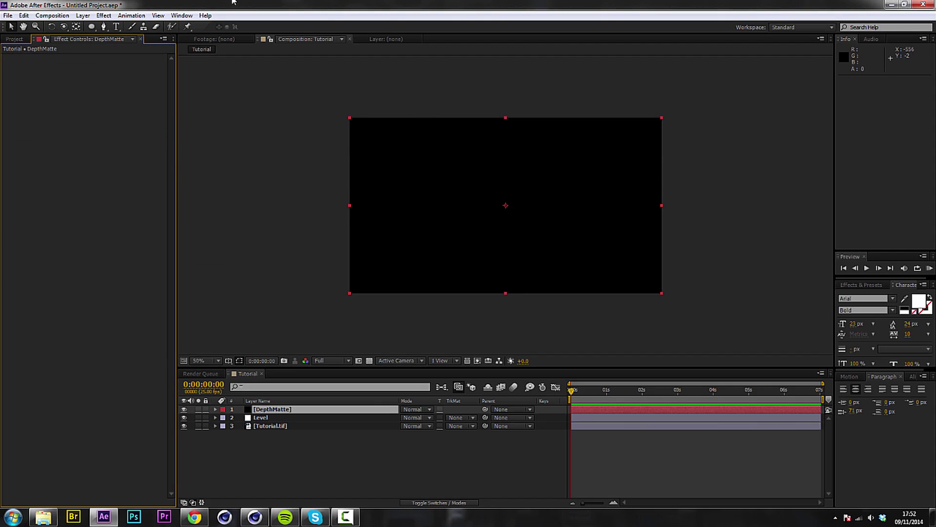
- Apply the Generate effect Ramp to the DepthMatte solid
right_click(81, 116)
mouse_move(125, 168)
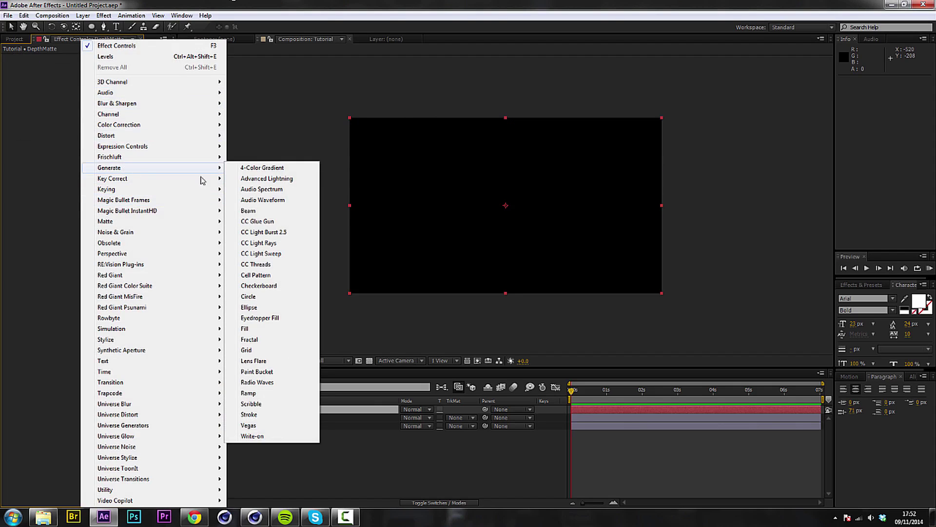
left_click(261, 392)
- Reposition the ramp diagonally from just outside the image's lower-left corner to about 1360, -218, fading DepthMatte temporarily before restoring 100% opacity
key("t")
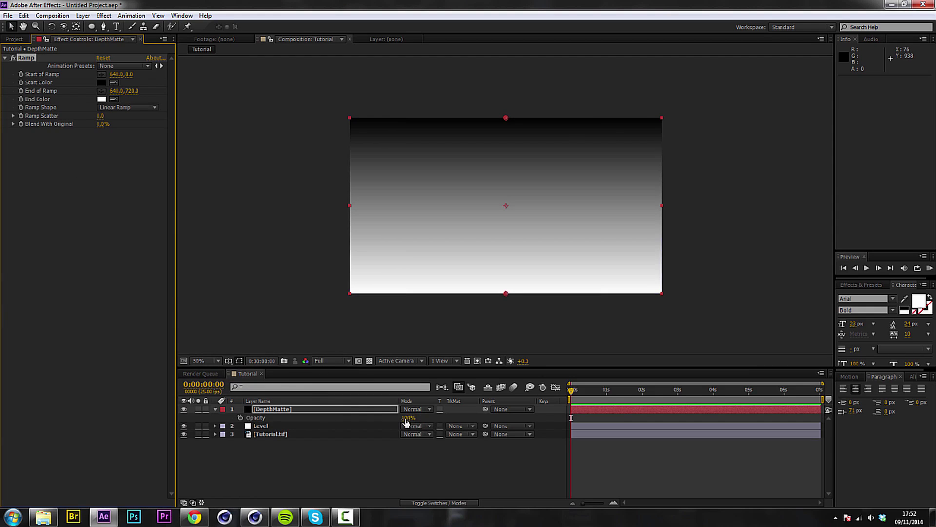
left_click_drag(407, 417, 381, 419)
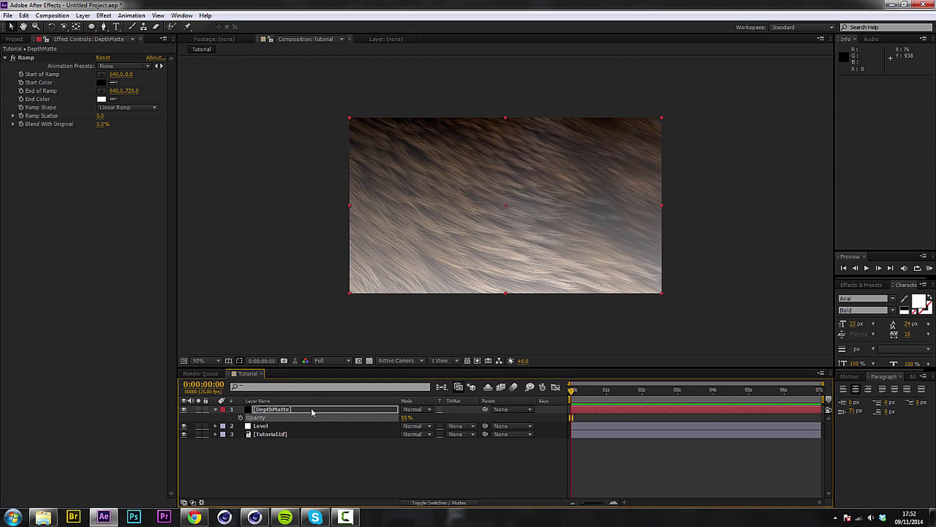
left_click(311, 410)
left_click(41, 61)
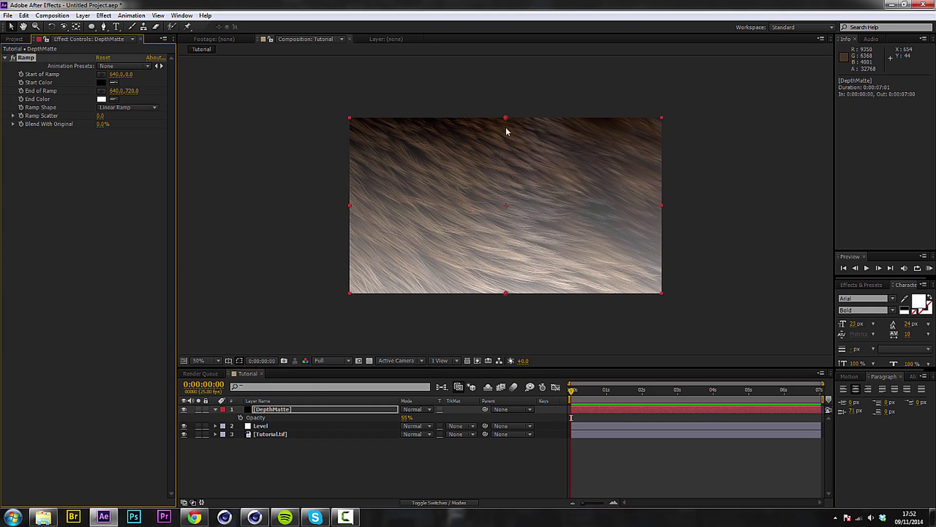
left_click_drag(504, 121, 343, 311)
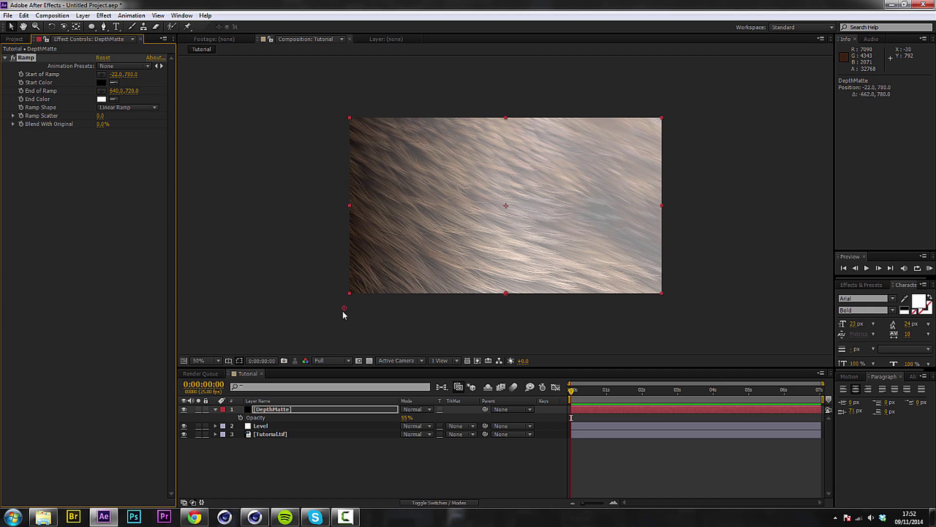
mouse_move(507, 294)
left_mouse_down()
mouse_move(568, 282)
mouse_move(746, 106)
mouse_move(670, 121)
mouse_move(681, 96)
mouse_move(662, 87)
mouse_move(683, 58)
mouse_move(682, 65)
left_mouse_up()
left_click_drag(407, 417, 740, 361)
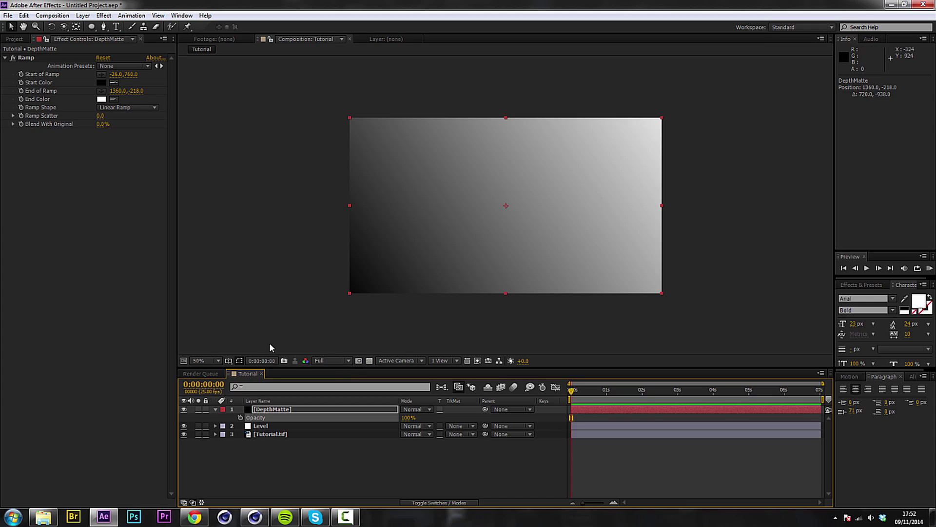
- Pre-compose the DepthMatte layer into a composition named DepthMatte, moving all attributes into it
right_click(269, 410)
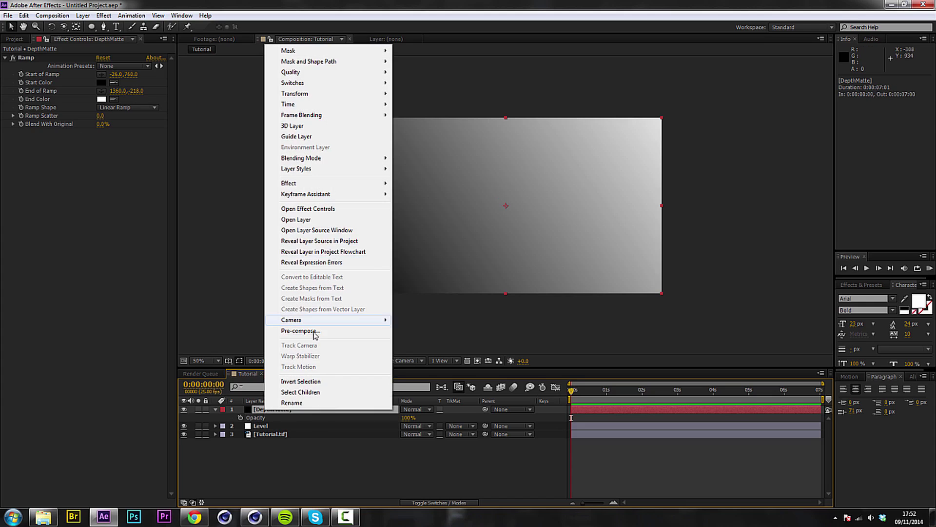
left_click(300, 330)
left_click(431, 268)
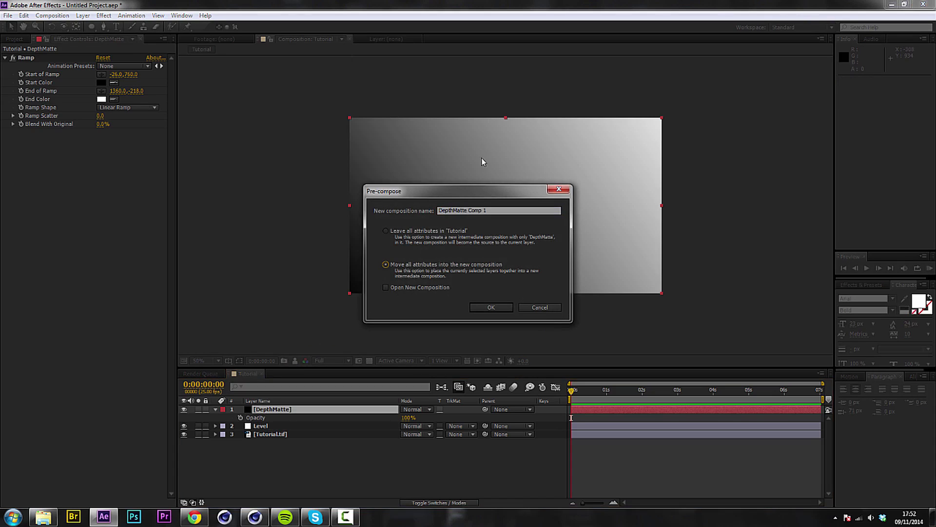
left_click(498, 209)
key("Return")
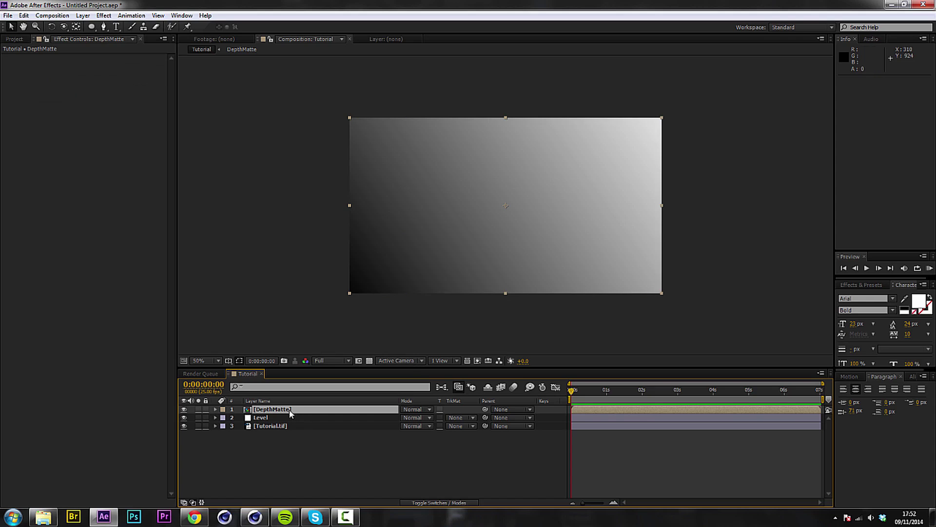
- Place the DepthMatte composition below the Tutorial.tif layer and hide it
left_click_drag(291, 414, 227, 434)
left_click(184, 426)
left_click(252, 455)
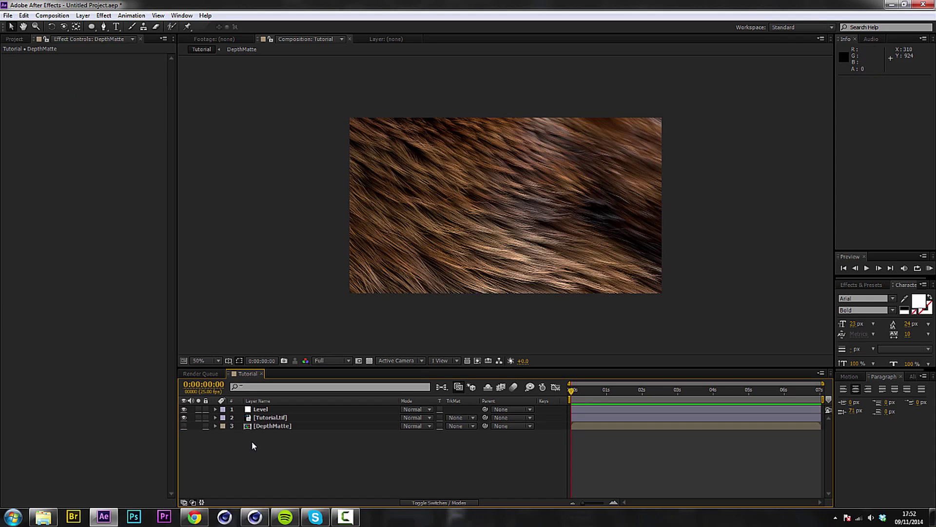
- Add an adjustment layer on top of the Tutorial composition and name it DOF
key("ctrl+alt+y")
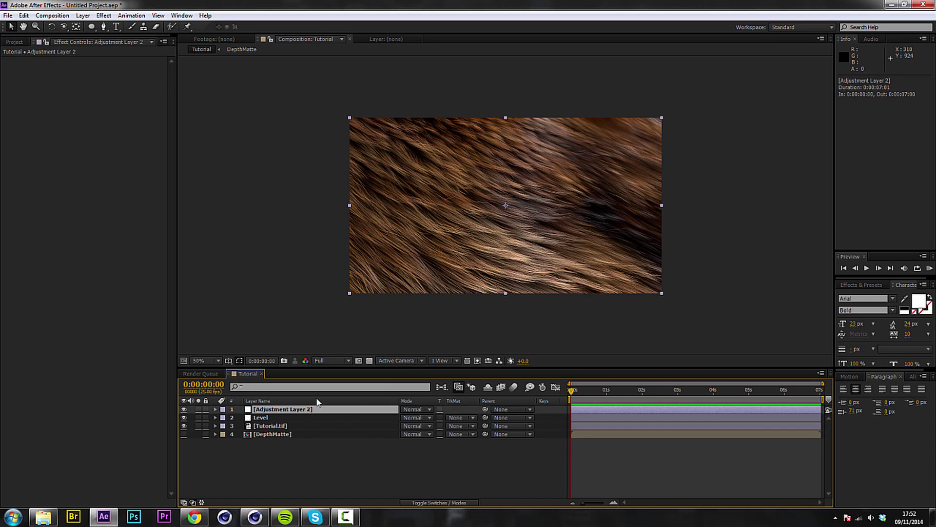
key("Return")
type("DOF")
key("Return")
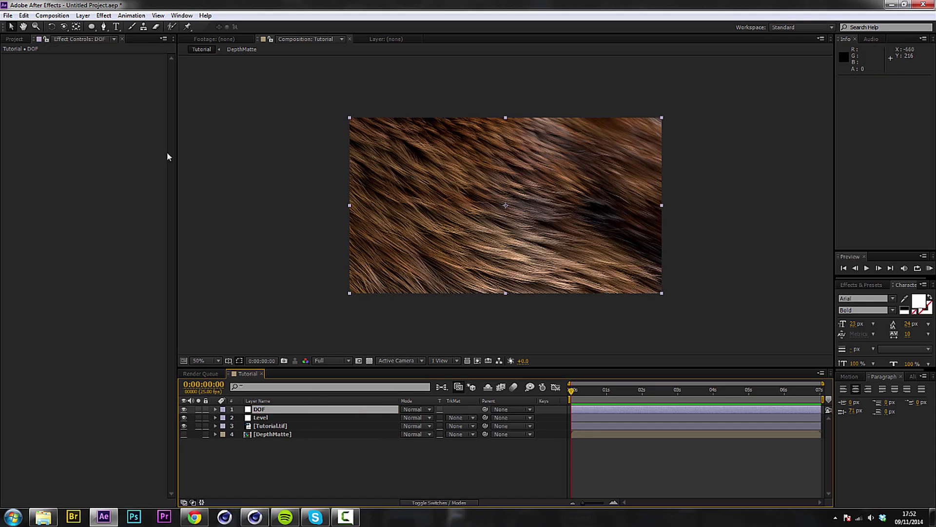
- Apply the Frischluft effect FL Depth Of Field to the DOF layer
right_click(91, 126)
mouse_move(128, 158)
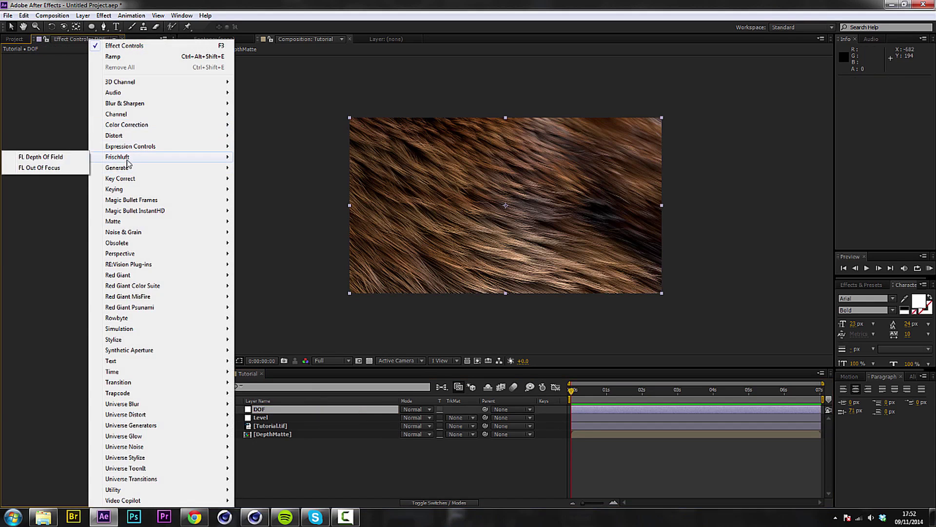
left_click(56, 157)
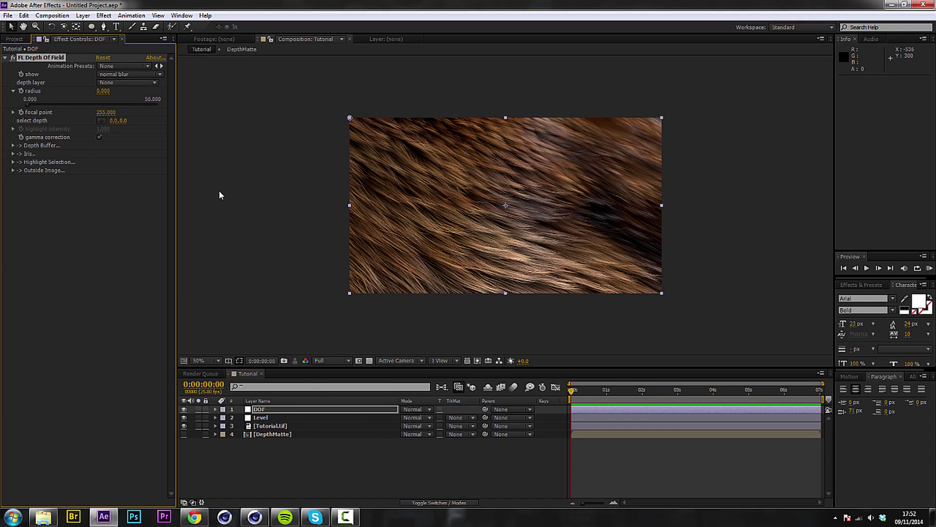
- Preview the Depth Of Field iris, set it to 6 facets with rounded facets 0, and return the display to normal blur
left_click(127, 74)
left_click(110, 93)
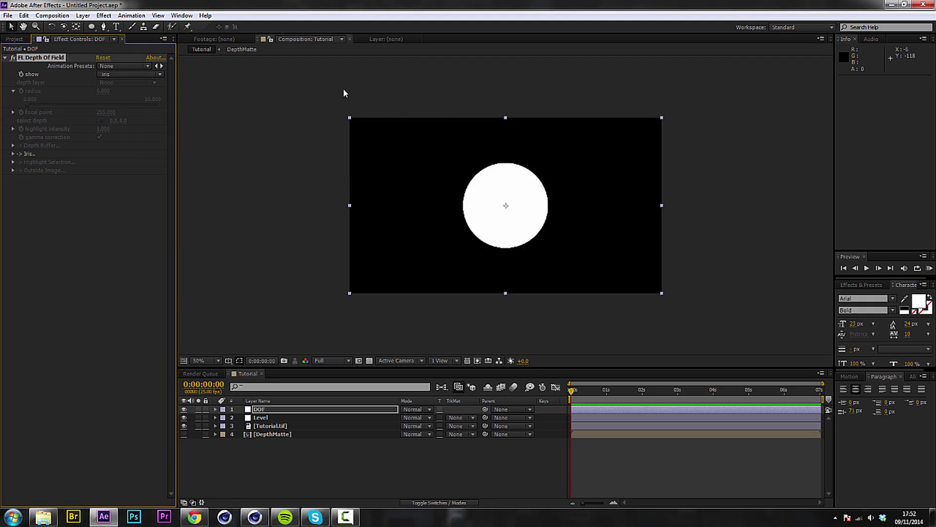
left_click(12, 153)
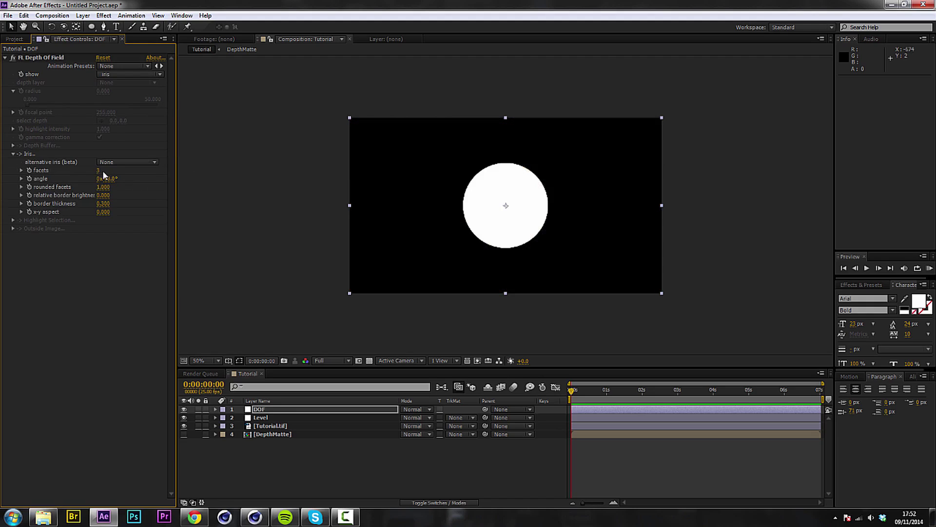
left_click(107, 170)
key("Tab")
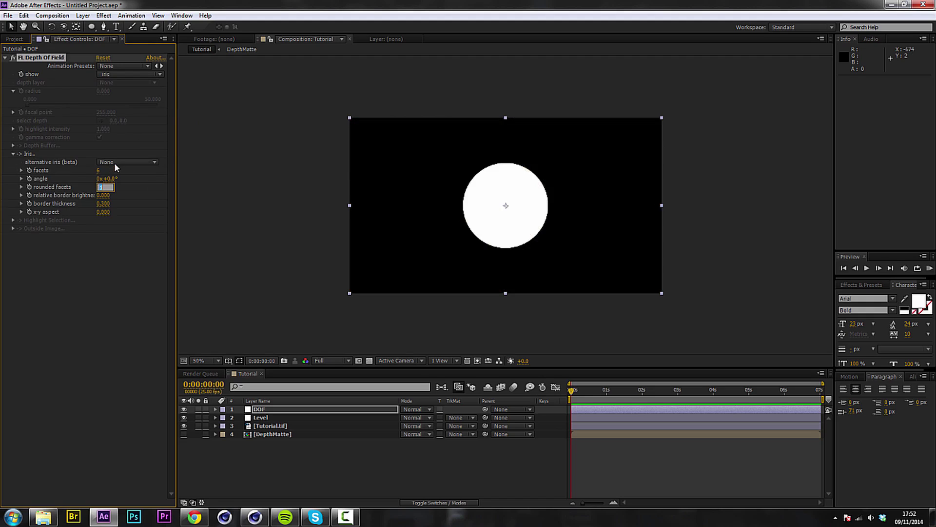
type("0")
key("Return")
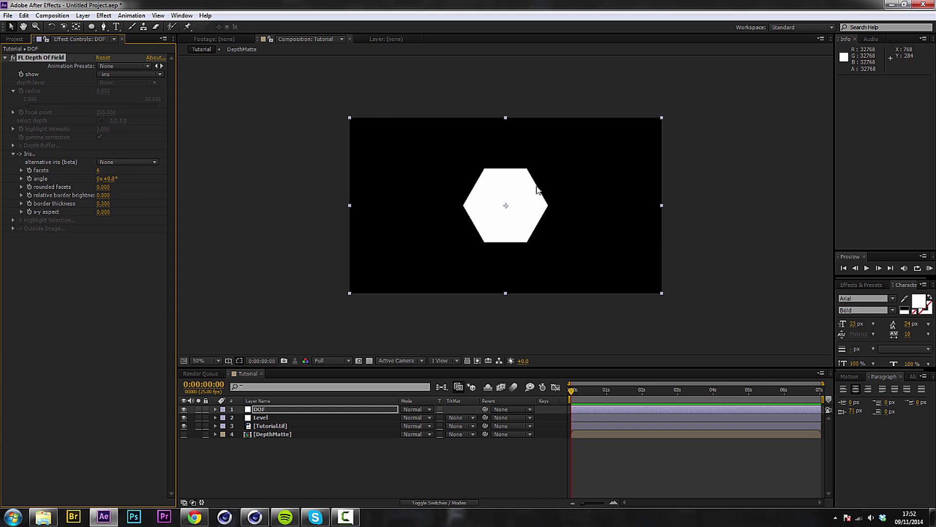
key("slash")
left_click(106, 74)
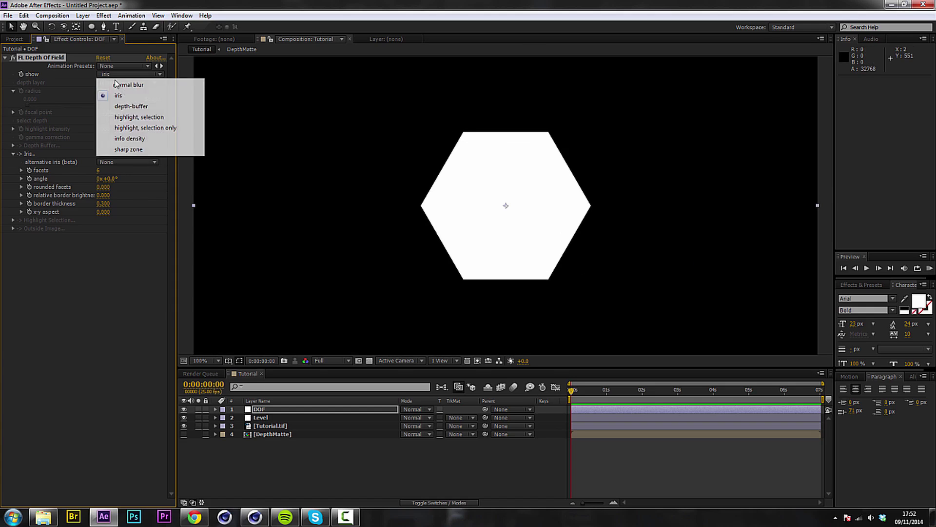
left_click(117, 83)
scroll(383, 136, "down", 1)
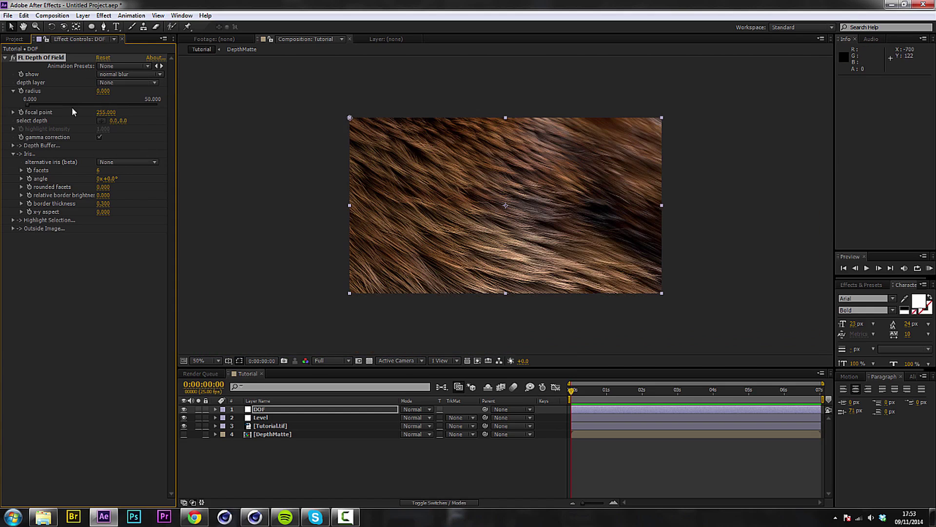
- Use the DepthMatte layer as the depth layer and set the blur radius to about 34
left_click(127, 82)
left_click(129, 139)
left_click_drag(80, 106, 97, 105)
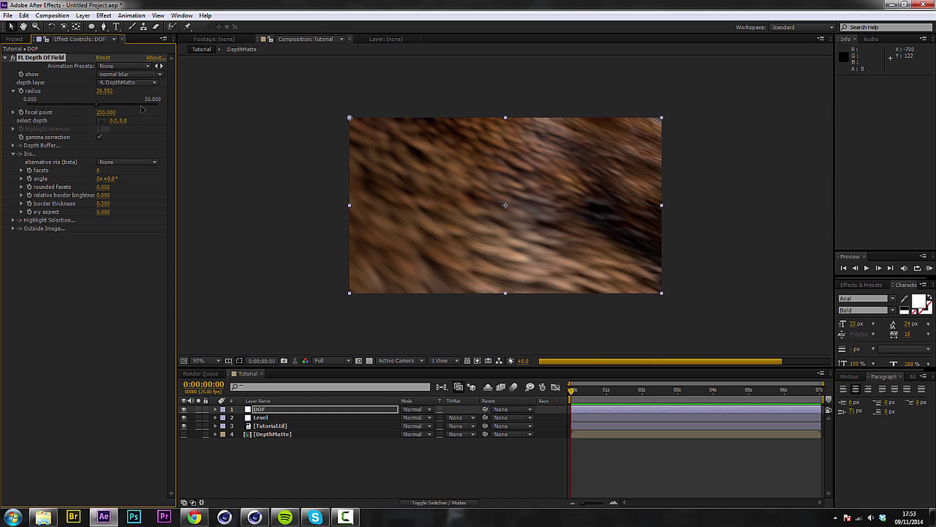
left_click(116, 105)
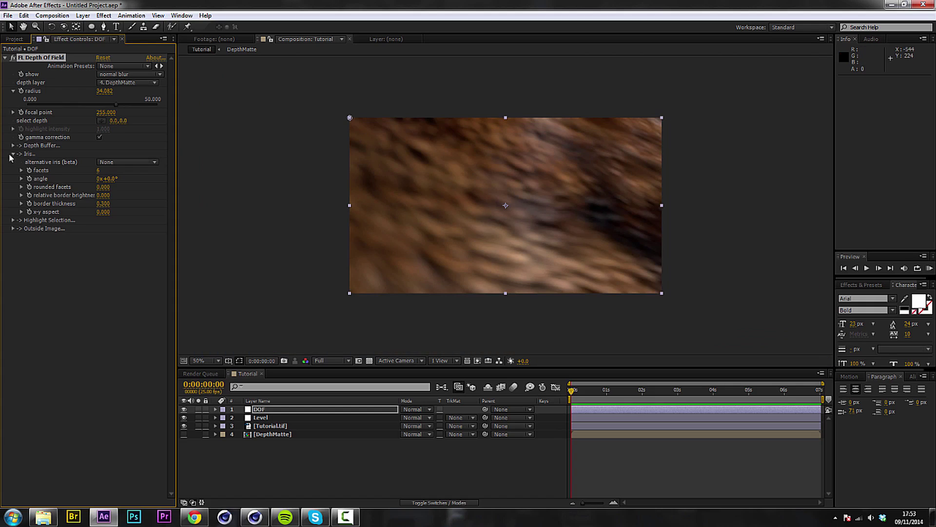
- Pick the focal depth near the middle of the fur at about 594, 324 and inspect the blur
left_click(101, 120)
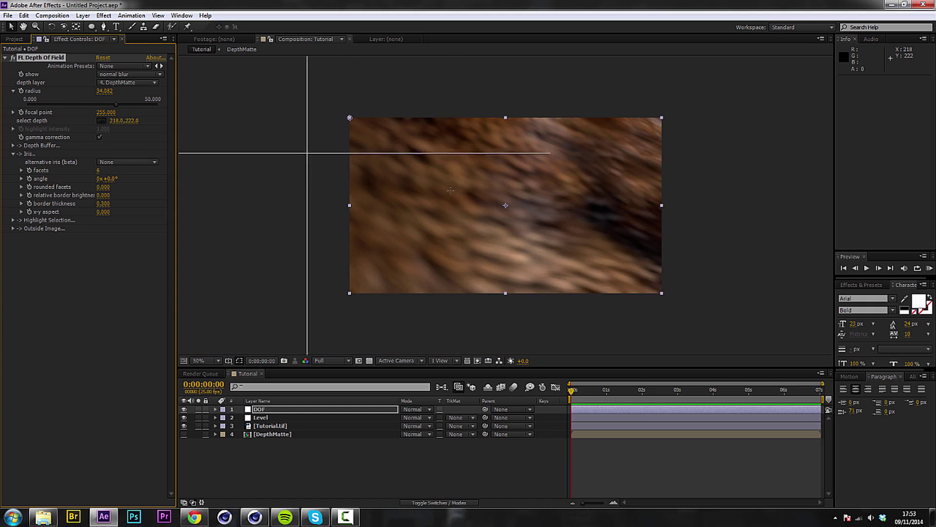
left_click(494, 197)
scroll(551, 202, "up", 1)
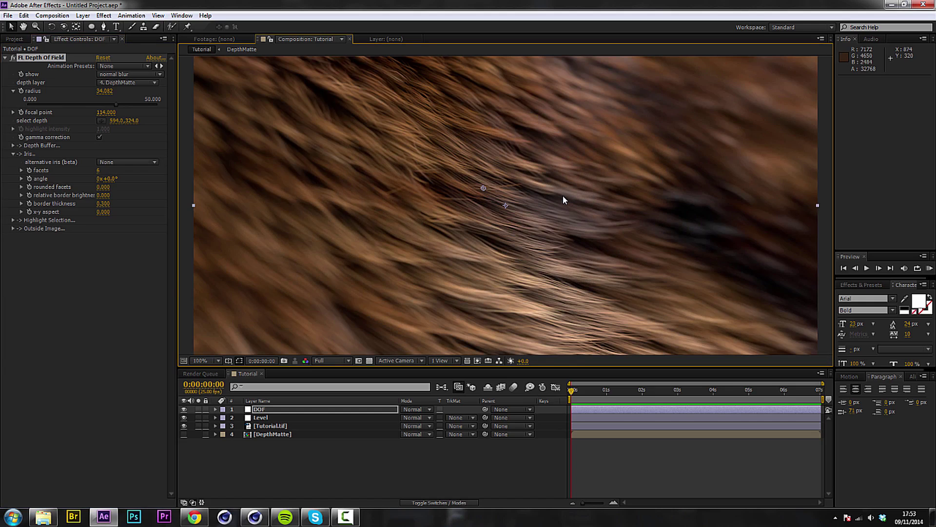
scroll(563, 194, "down", 1)
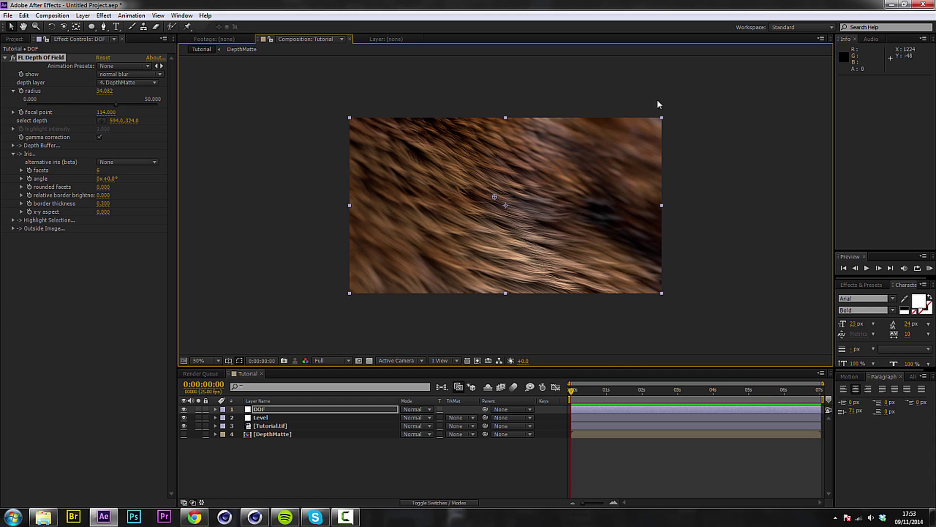
- Open the DepthMatte composition and move its End of Ramp point to about 1172, -482
double_click(263, 434)
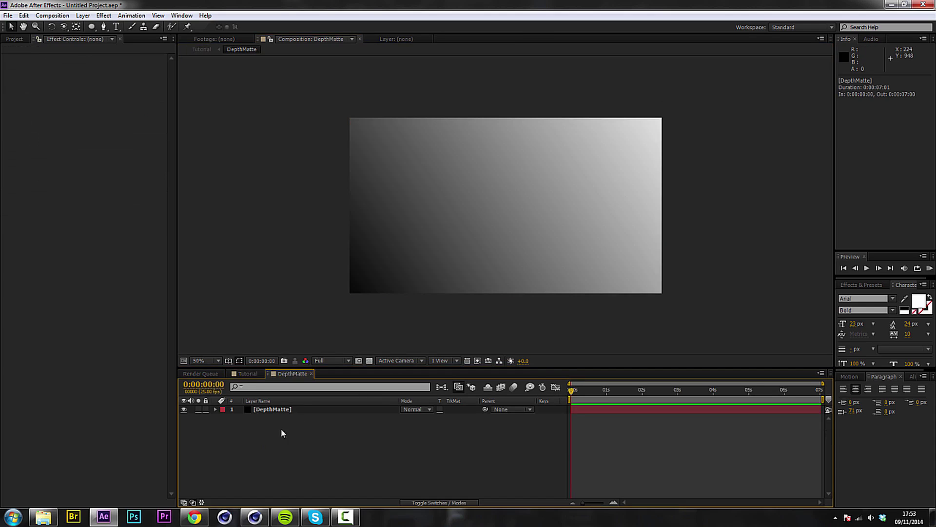
left_click(277, 410)
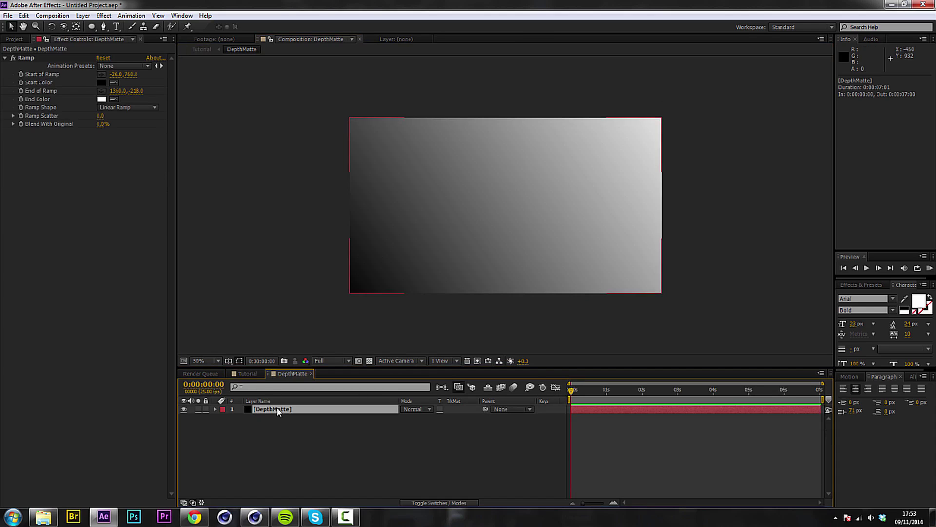
left_click(43, 63)
scroll(452, 101, "down", 2)
left_click(26, 58)
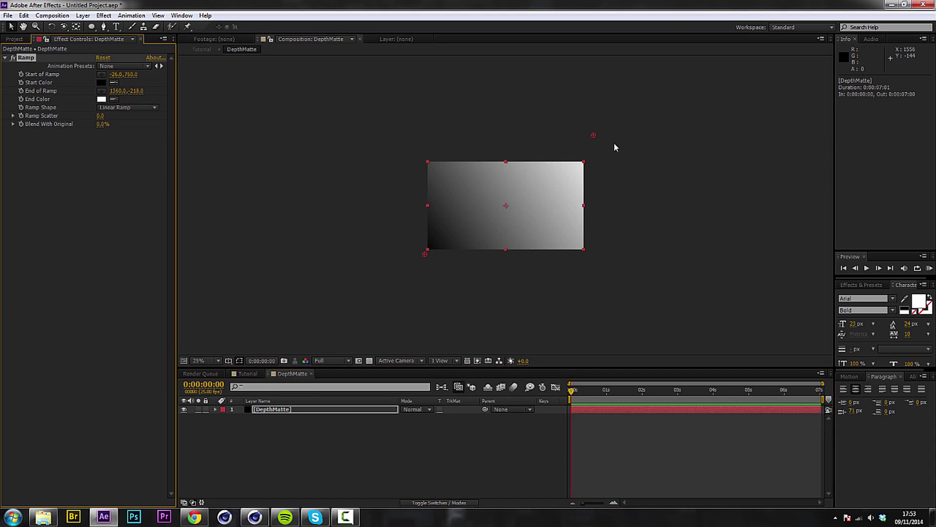
left_click_drag(591, 137, 570, 103)
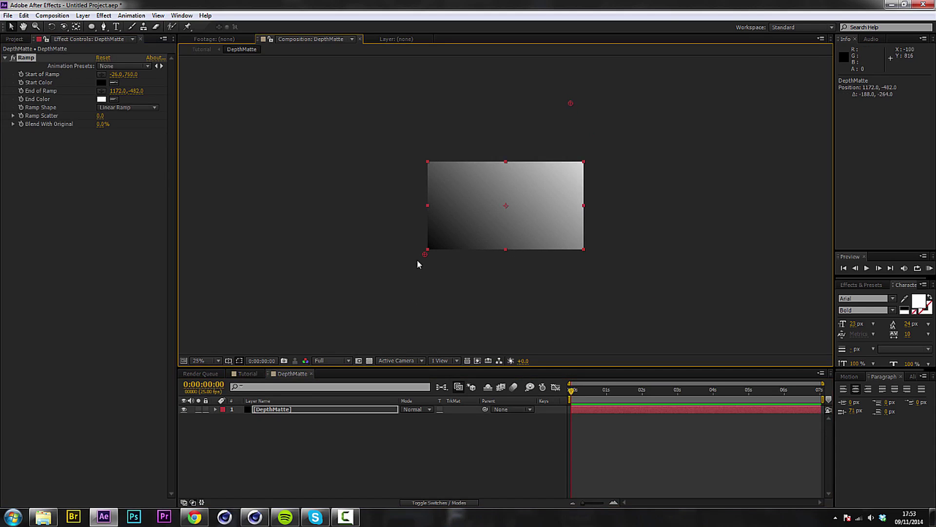
- Tighten the DepthMatte ramp by moving its start point to about 174, 800 and its end point to about 812, -286
left_click_drag(425, 254, 435, 259)
left_click_drag(567, 104, 526, 125)
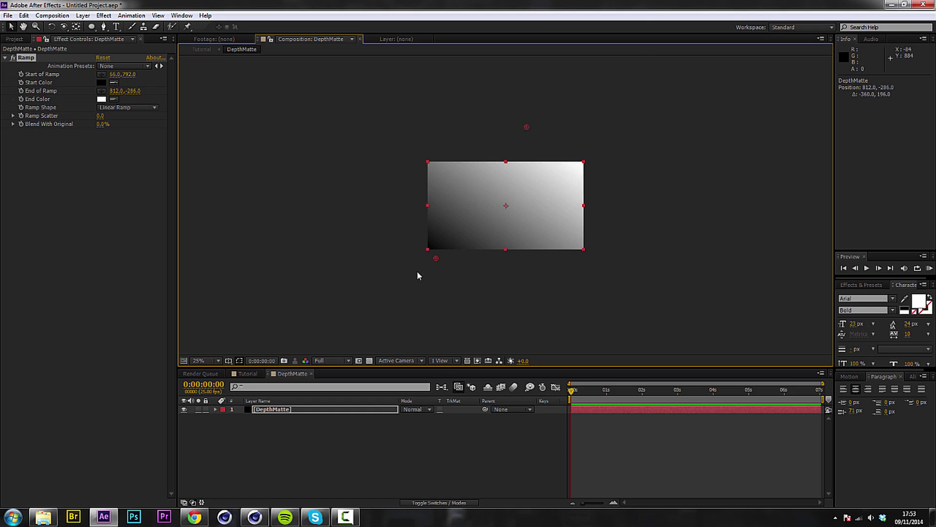
left_click_drag(437, 262, 450, 263)
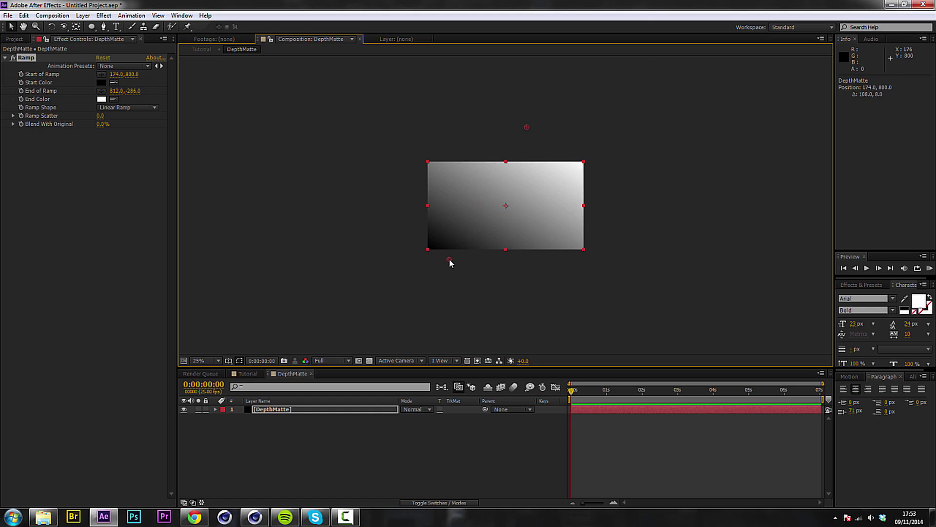
- Return to the Tutorial composition, repick the DOF layer's focal depth at about 552, 394, and inspect the blur
left_click(248, 374)
scroll(513, 226, "up", 2)
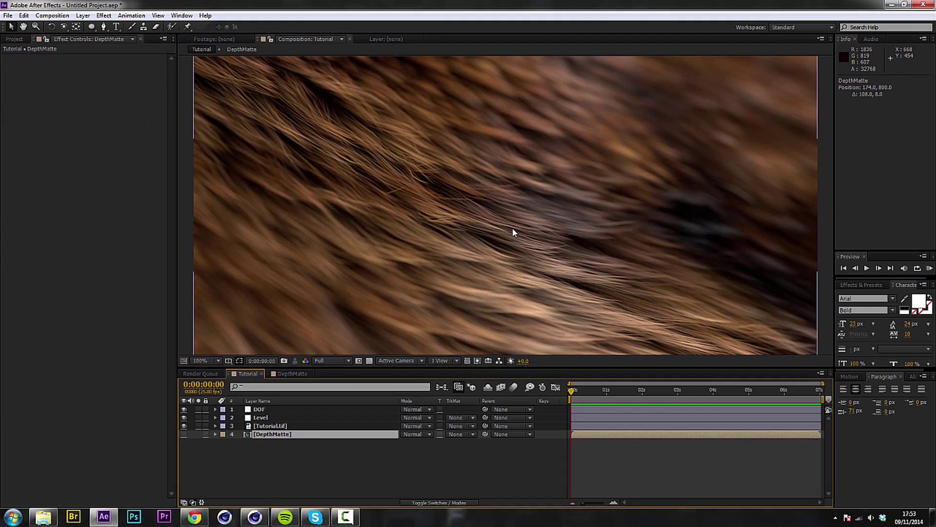
scroll(511, 227, "down", 2)
left_click(259, 409)
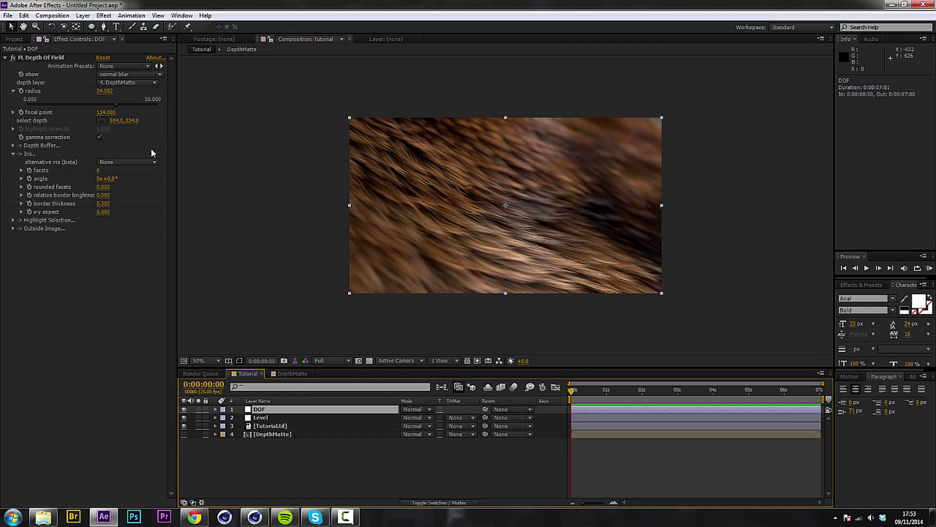
left_click(101, 120)
left_click(484, 213)
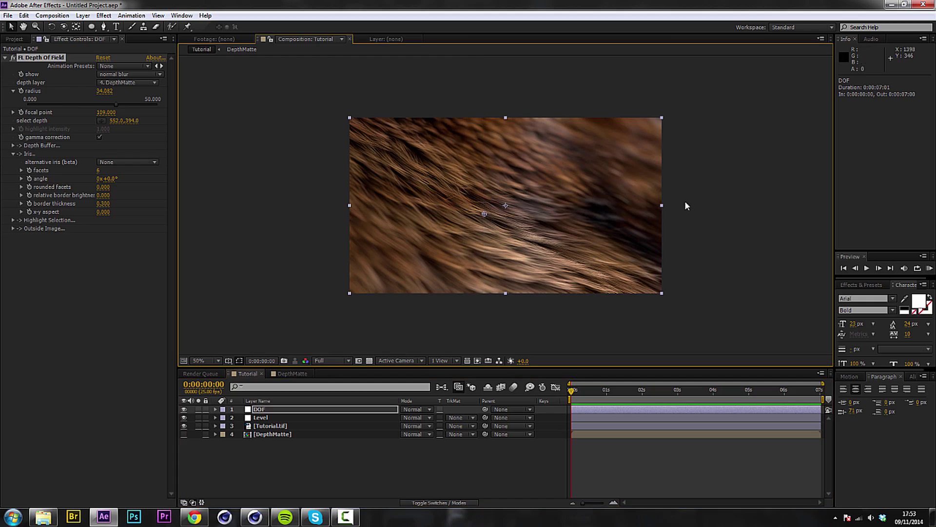
scroll(510, 222, "up", 2)
scroll(519, 200, "down", 2)
- Create a black 1280 x 720 solid named Vignette and add a full-size elliptical mask to it
left_click(291, 470)
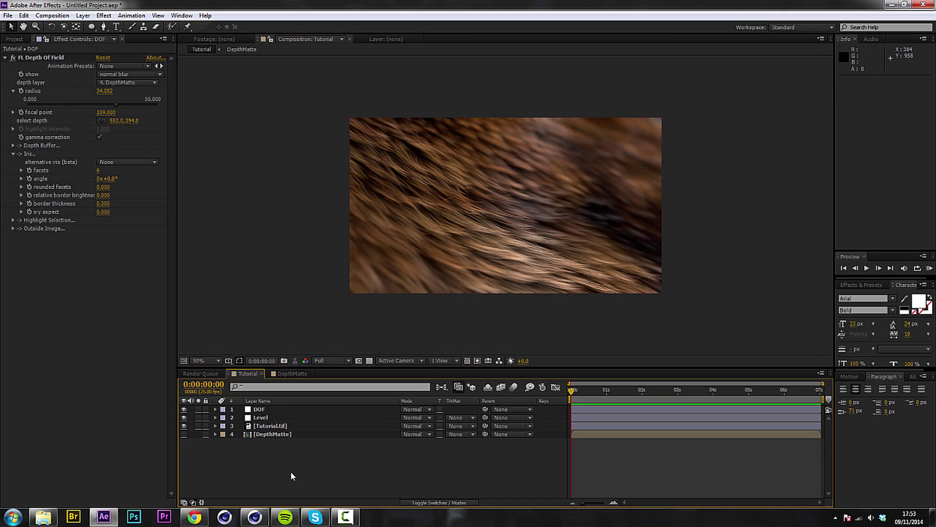
key("ctrl+y")
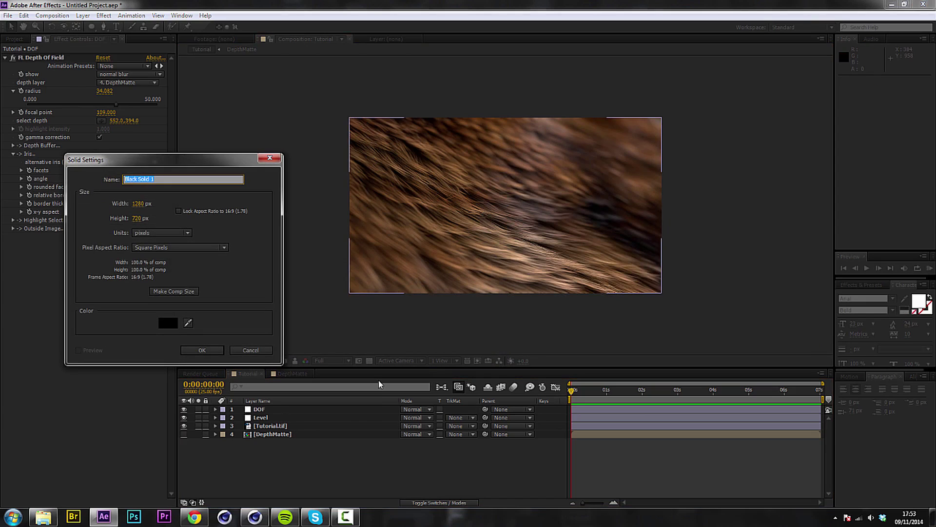
type("W")
type("ignette")
key("Return")
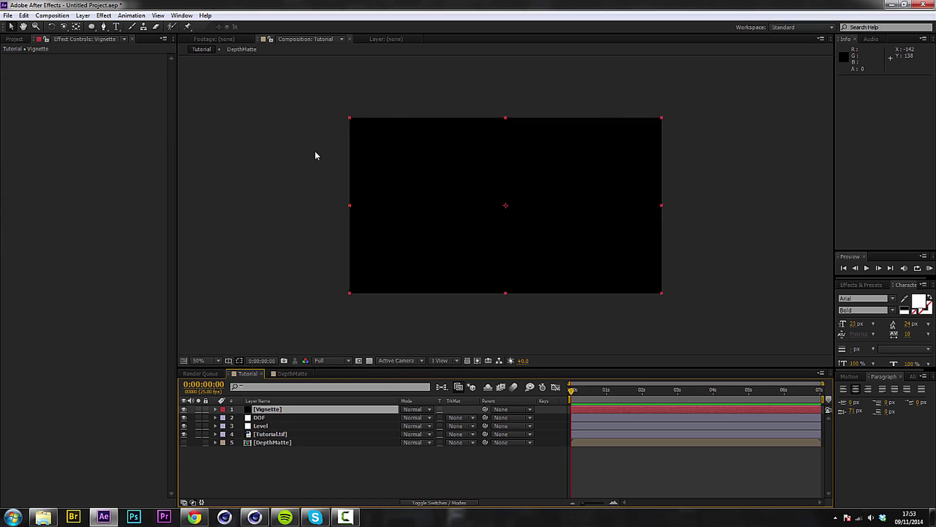
double_click(94, 27)
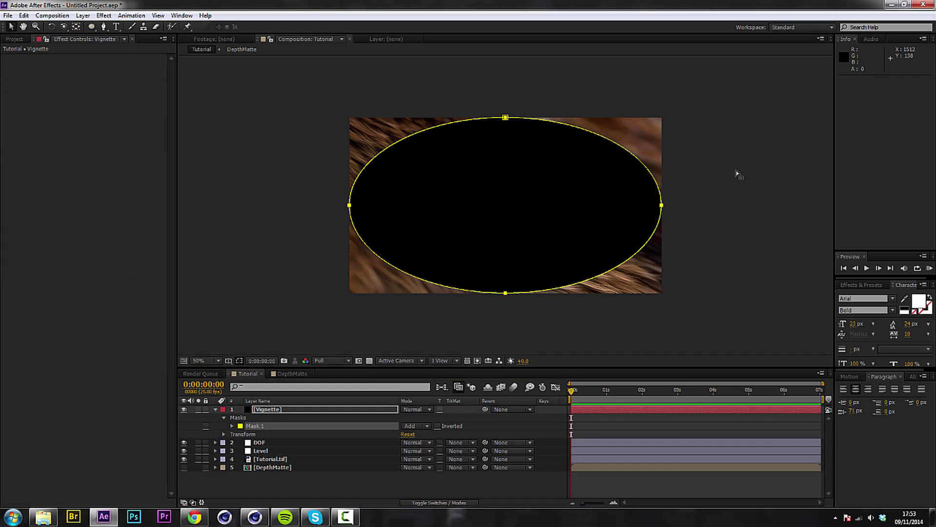
- Stretch the Vignette mask past the frame's lower edge and sides, to about 141% width, shift it down 40 px, and hide its outline
left_click(284, 424)
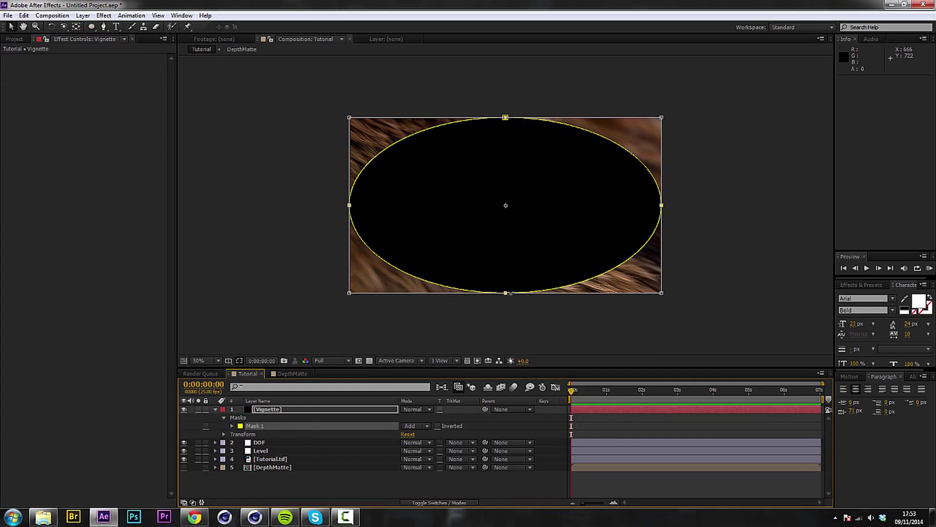
left_click_drag(505, 292, 505, 337)
left_click_drag(676, 231, 729, 229, "ctrl")
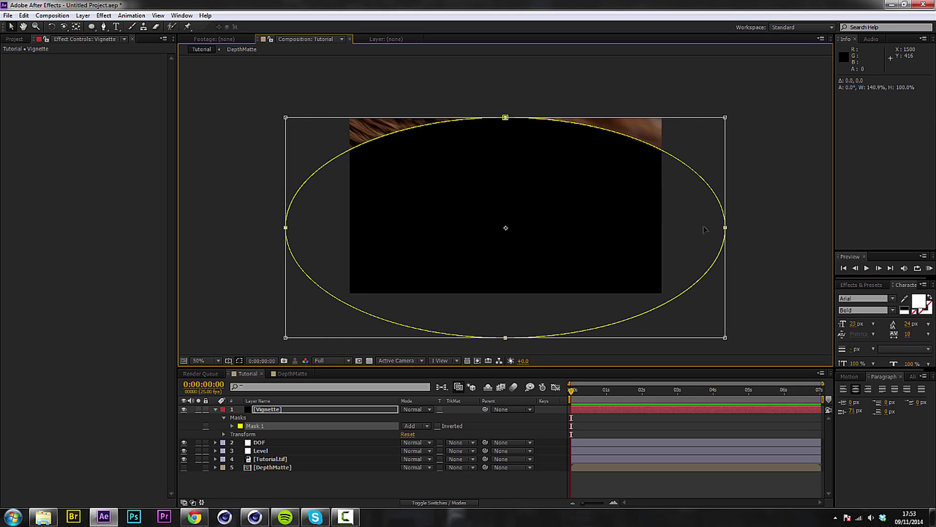
key("shift+Down")
key("shift+Down")
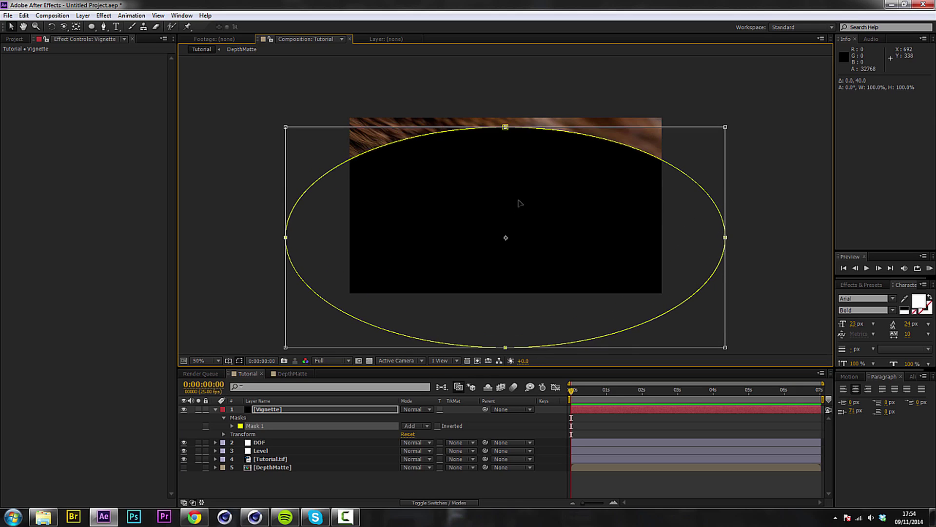
key("Return")
key("ctrl+shift+h")
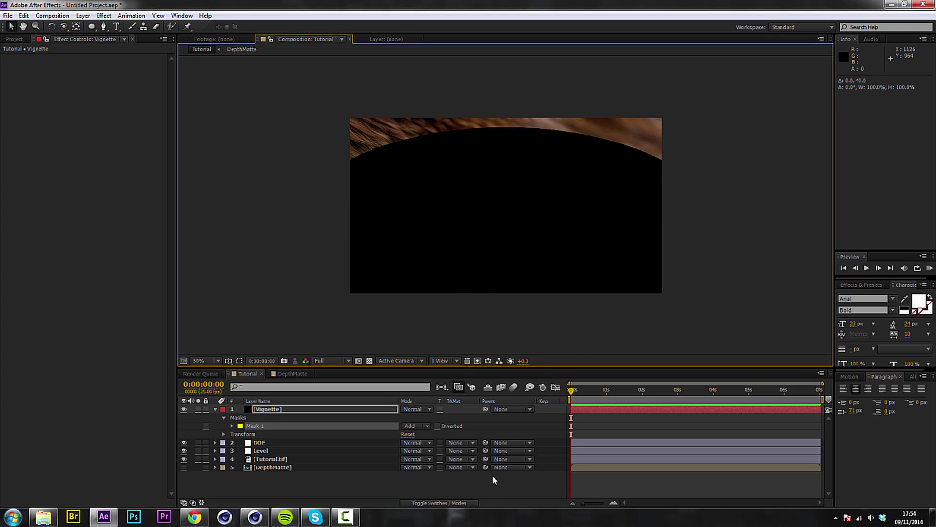
- Switch the Vignette mask to Subtract and feather it by 200 pixels
left_click(424, 424)
left_click(422, 370)
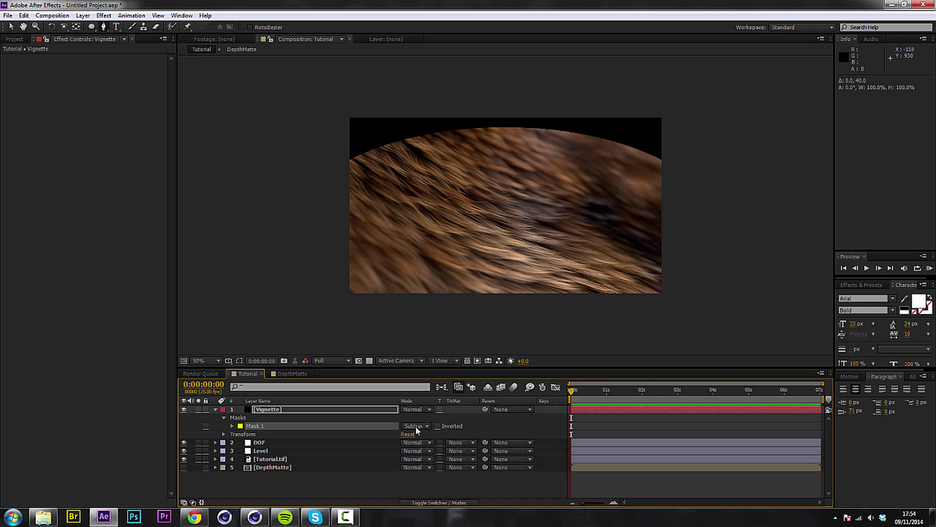
key("f")
left_click(416, 426)
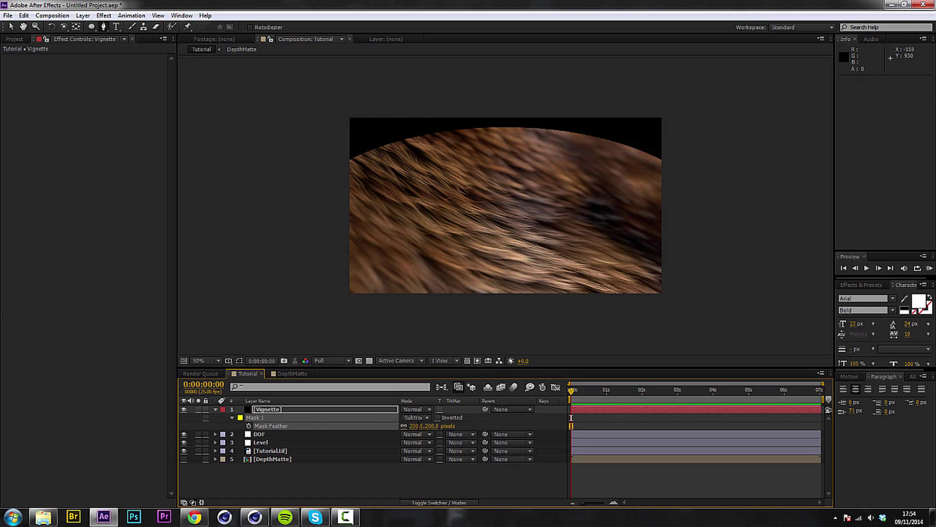
type("200")
key("Return")
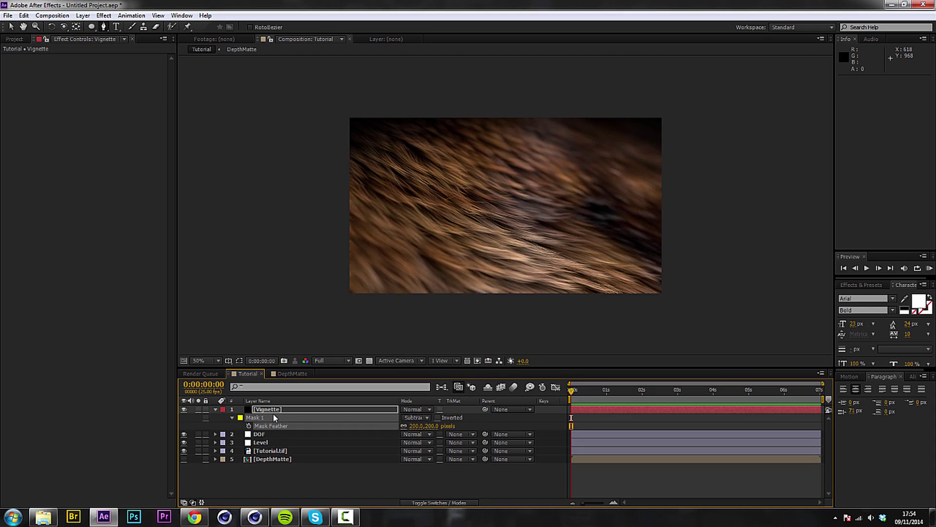
- Set the Vignette mask's opacity to 50% and its expansion to -50 pixels
key("m")
key("m")
left_click(409, 443)
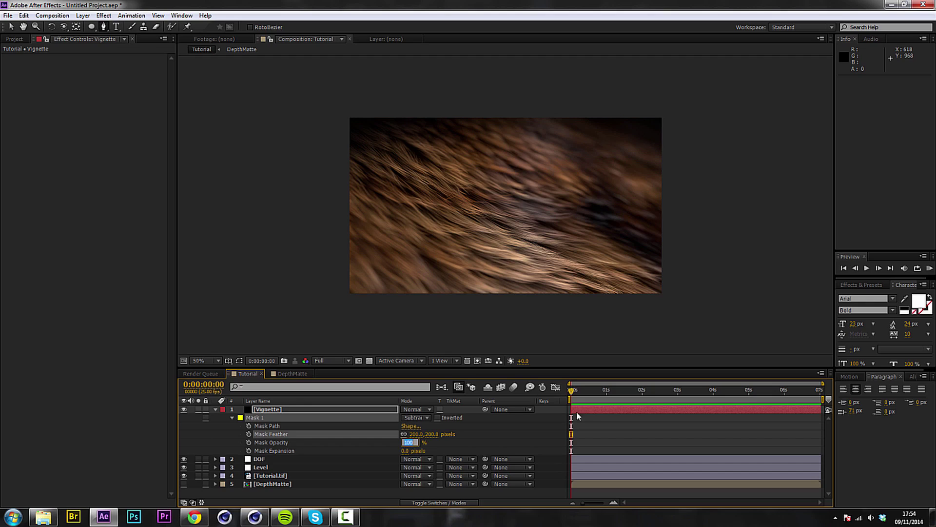
type("50")
key("Return")
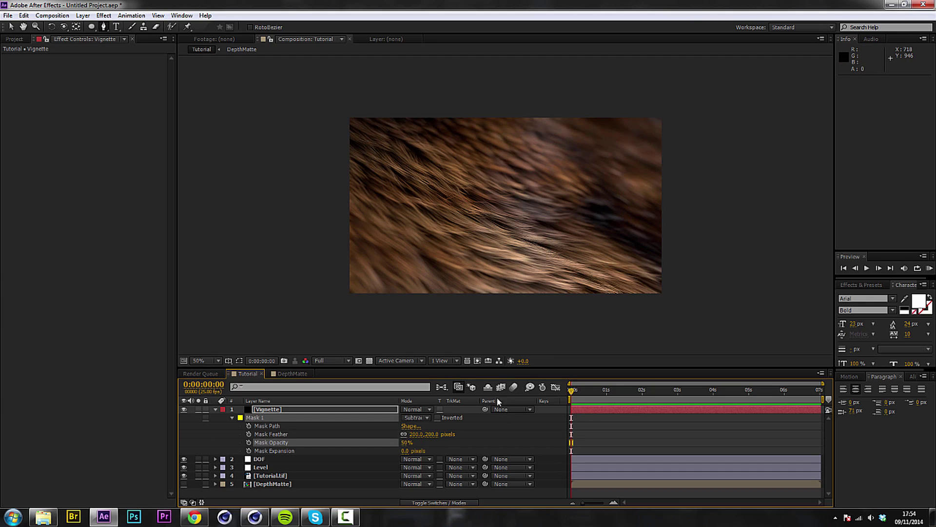
left_click(405, 452)
type("-50")
key("Return")
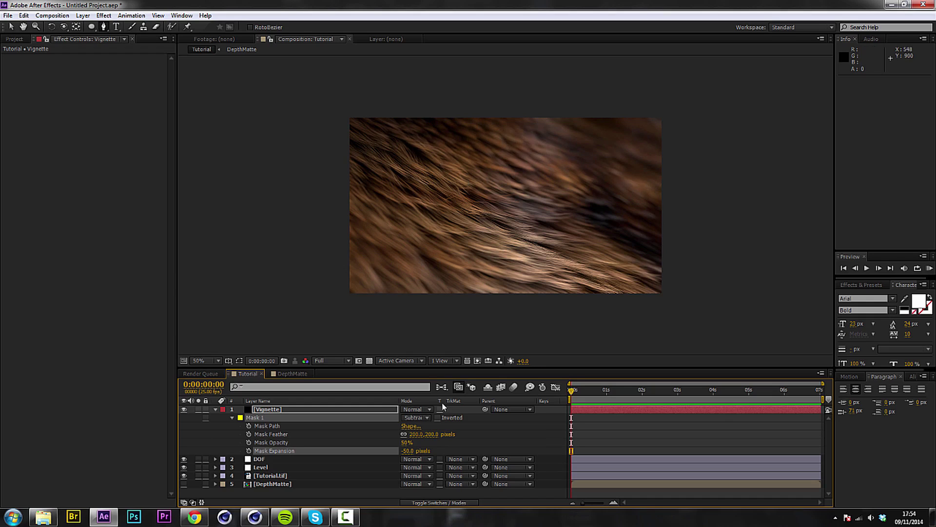
- Set the Vignette mask's expansion to -30 pixels and its opacity to 30%, and check the image in an enlarged view
type("-30")
key("Return")
left_click(406, 442)
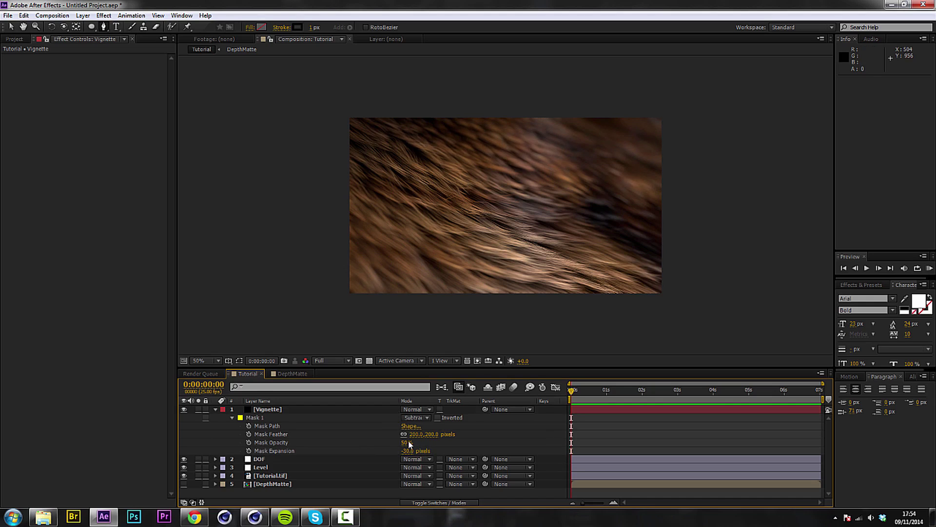
type("30")
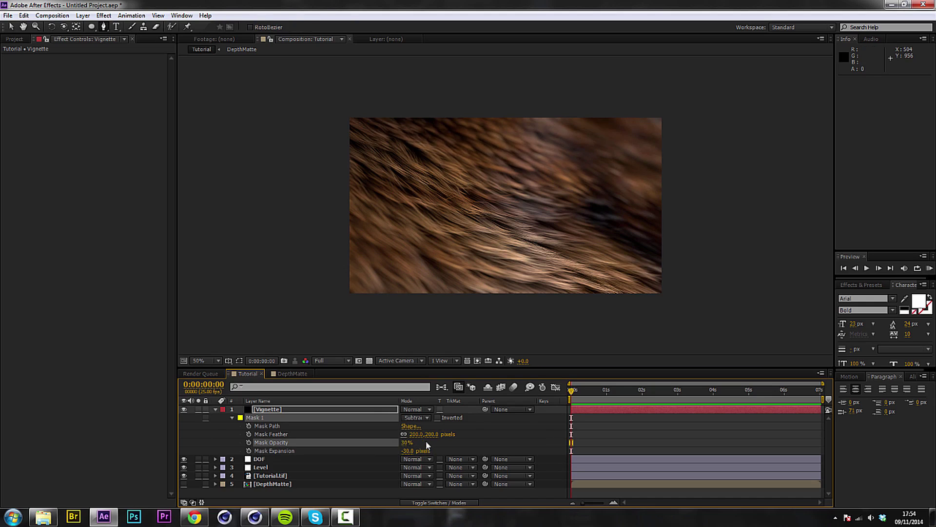
scroll(660, 183, "up", 1)
scroll(661, 183, "down", 1)
scroll(600, 140, "up", 2)
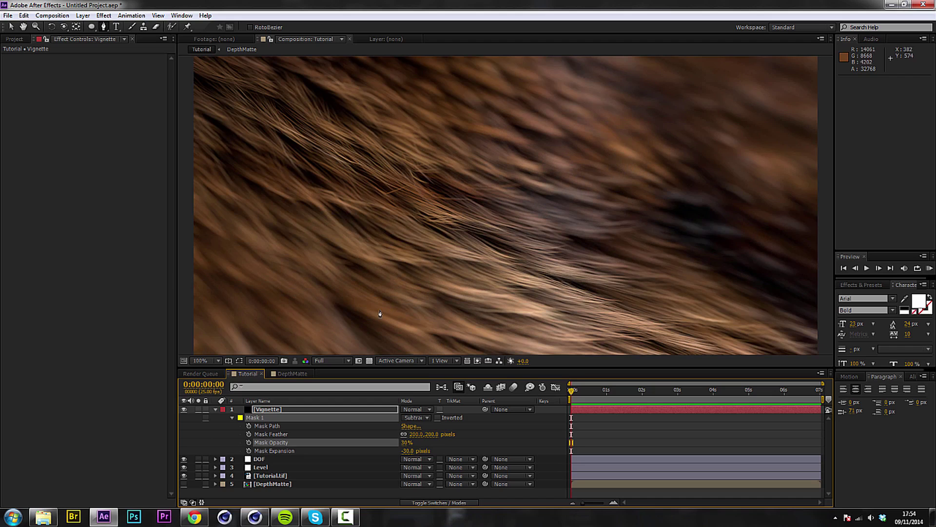
key("grave")
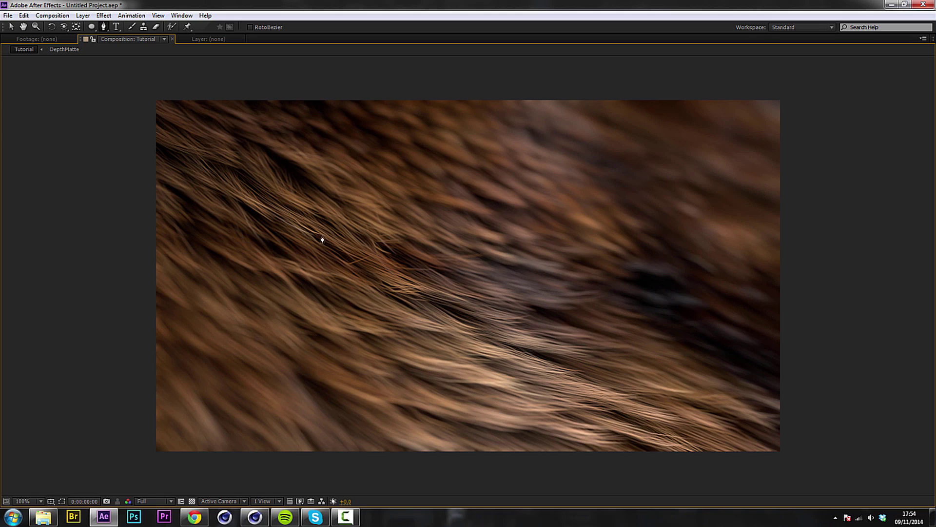
key("grave")
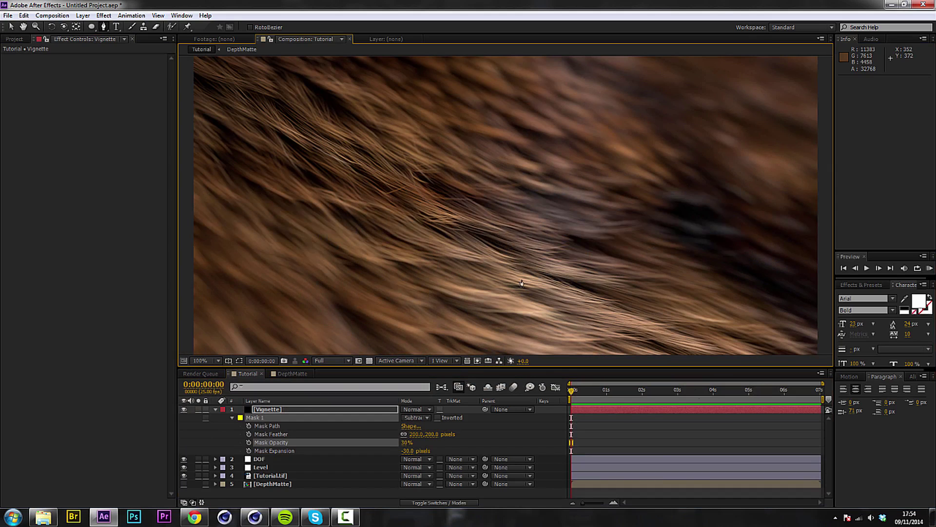
- Enable highlight selection in the DOF layer's Depth Of Field effect and set its lightness start to 140
left_click(271, 458)
left_click(13, 220)
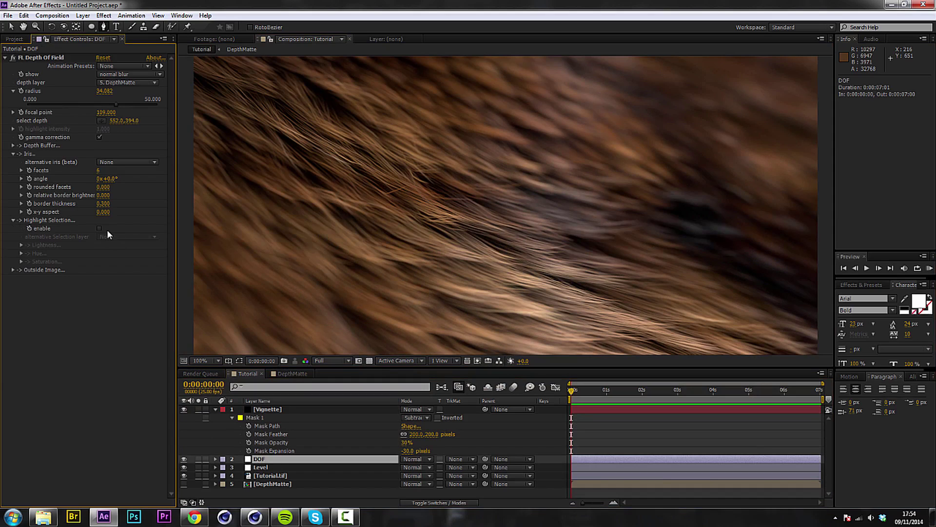
left_click(100, 228)
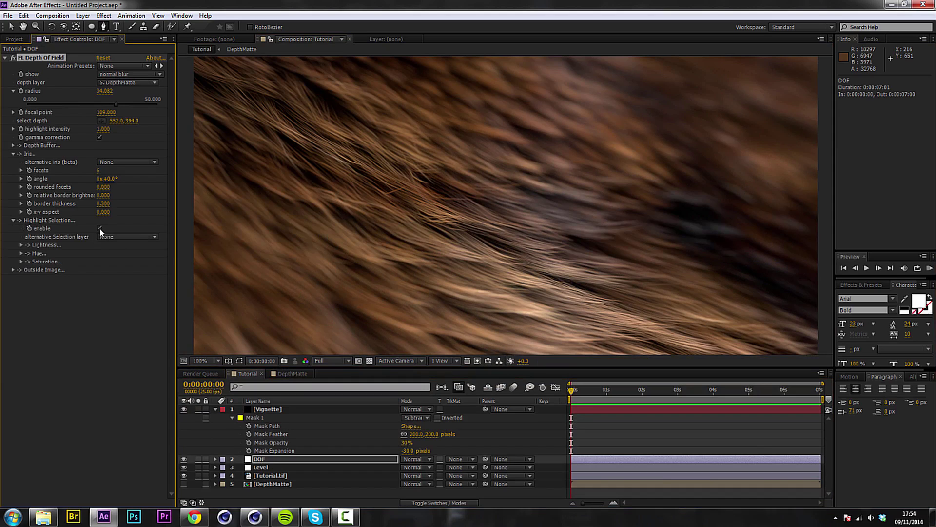
left_click(21, 245)
left_click(100, 254)
type("1")
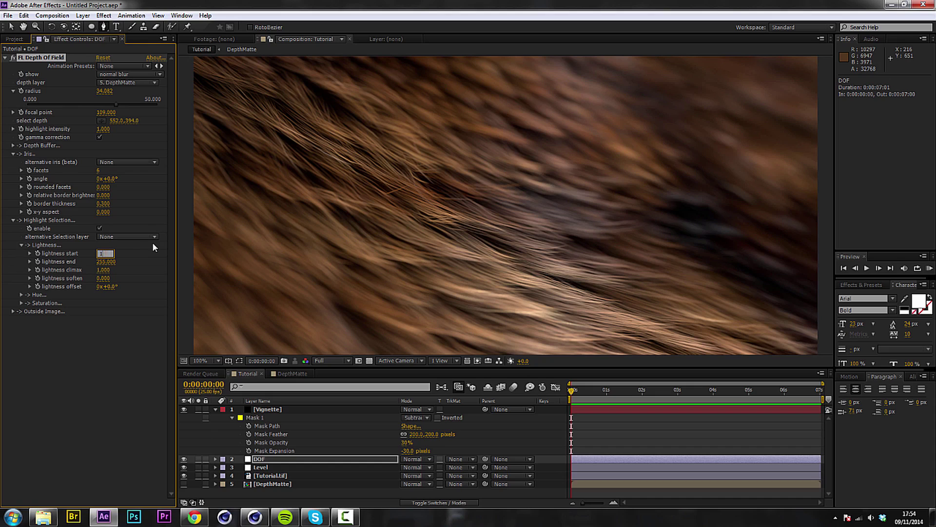
type("40")
key("Return")
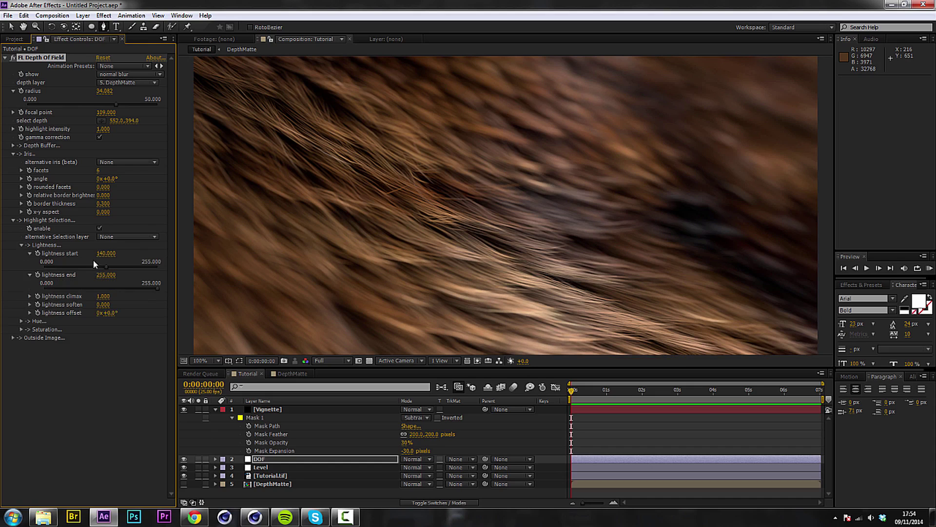
- Set the Depth Of Field highlight intensity to 2 and lower the lightness start to about 92
left_click(103, 129)
type("2")
key("Return")
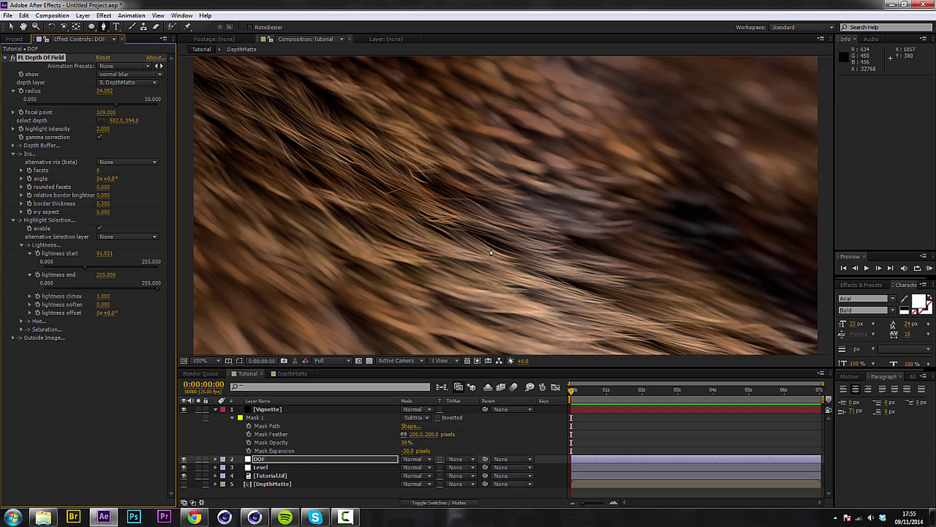
- Compare the blur with highlight selection off and on, and examine the composition in the maximized viewer with the Selection tool active
left_click(99, 228)
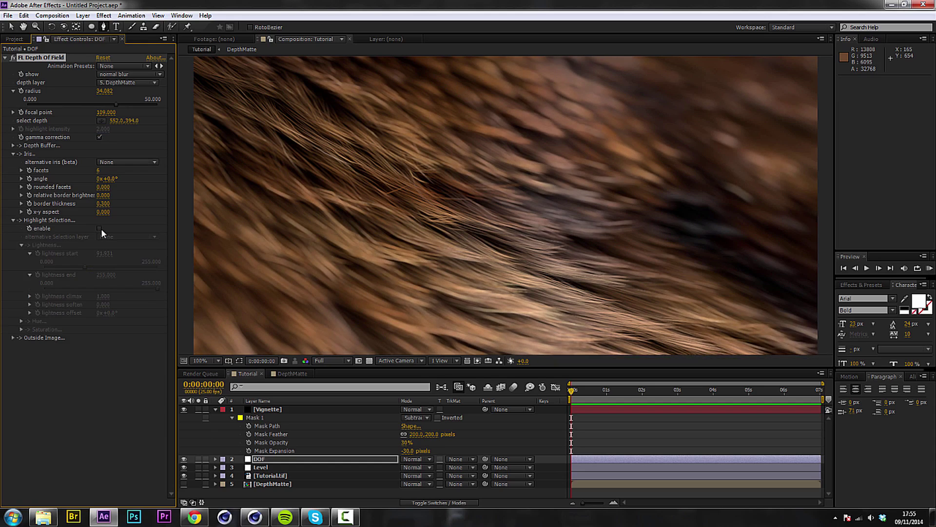
left_click(100, 228)
key("grave")
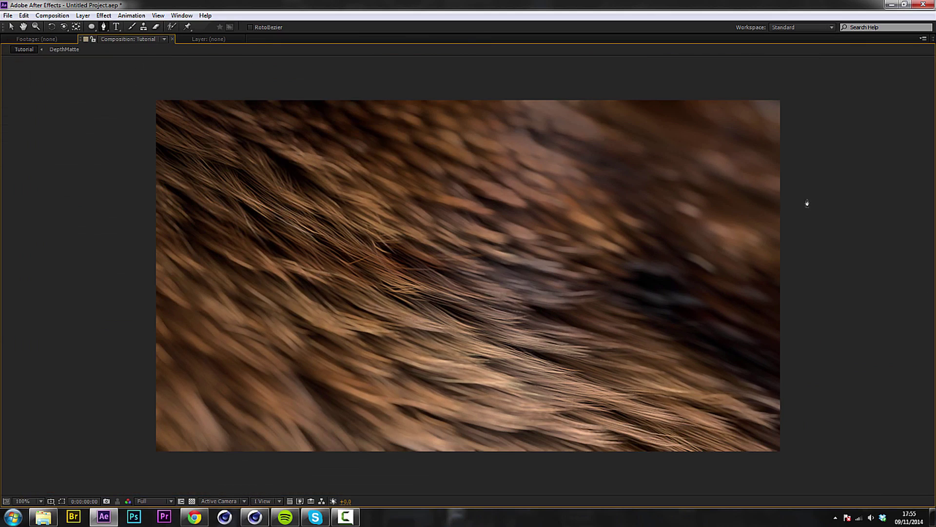
key("v")
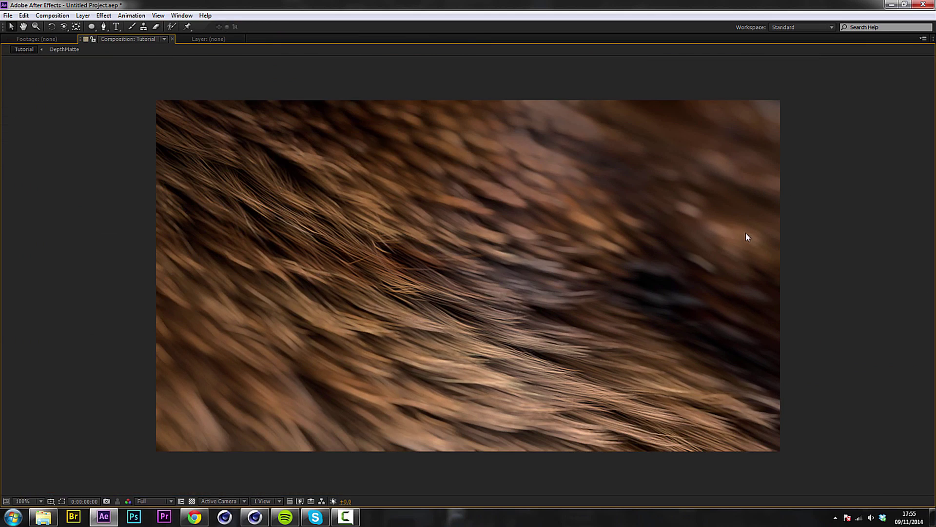